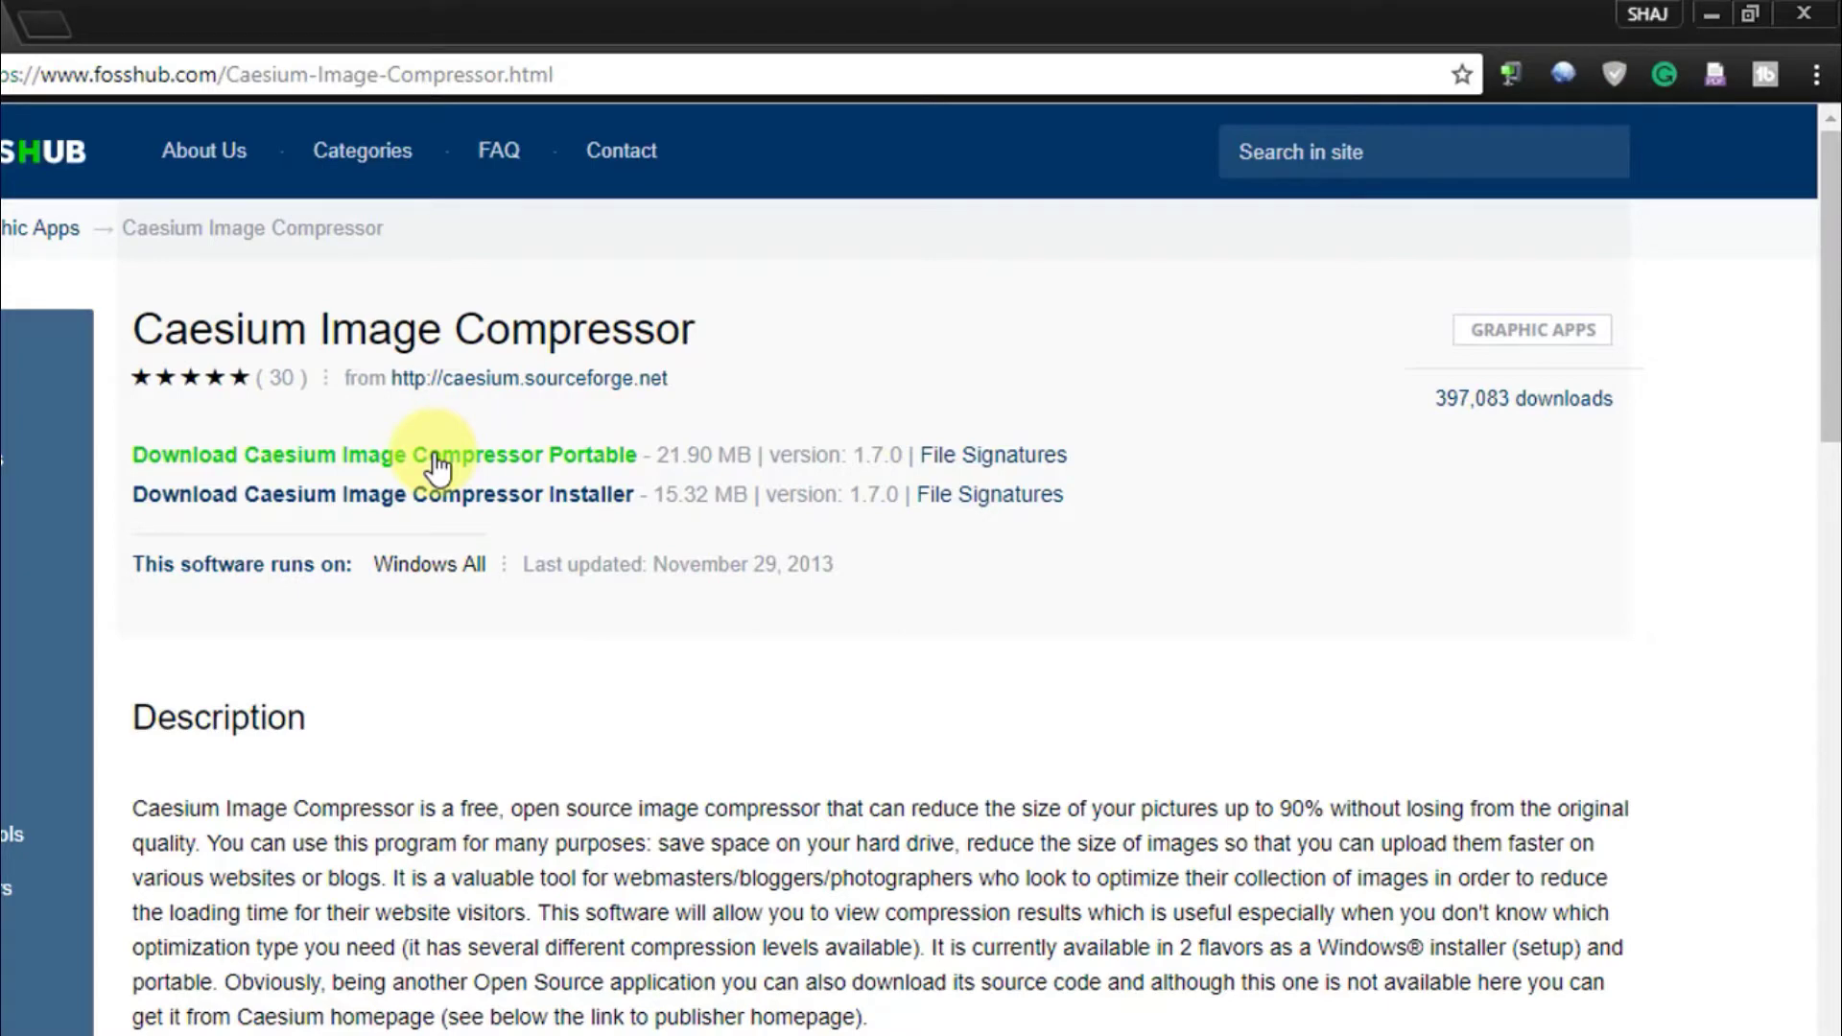
Download the portable version of Caesium Image Compressor and open the folder containing the downloaded zip.
click(437, 456)
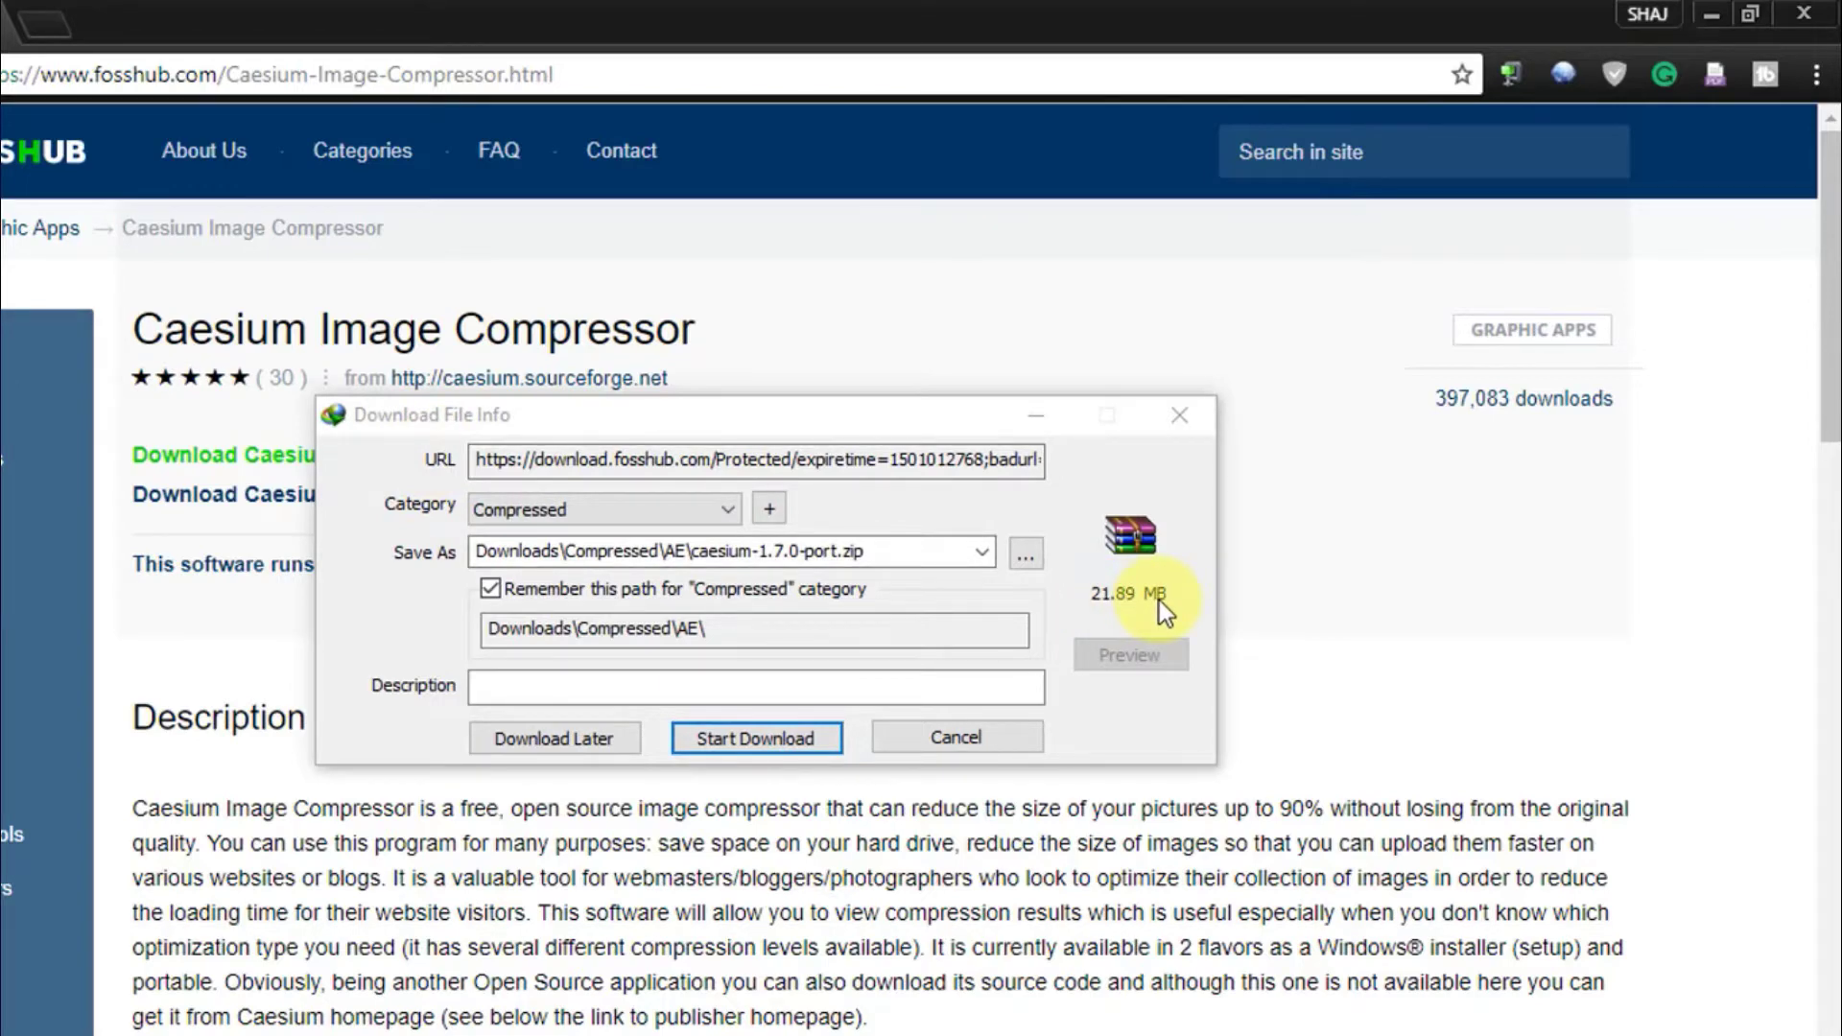
click(789, 737)
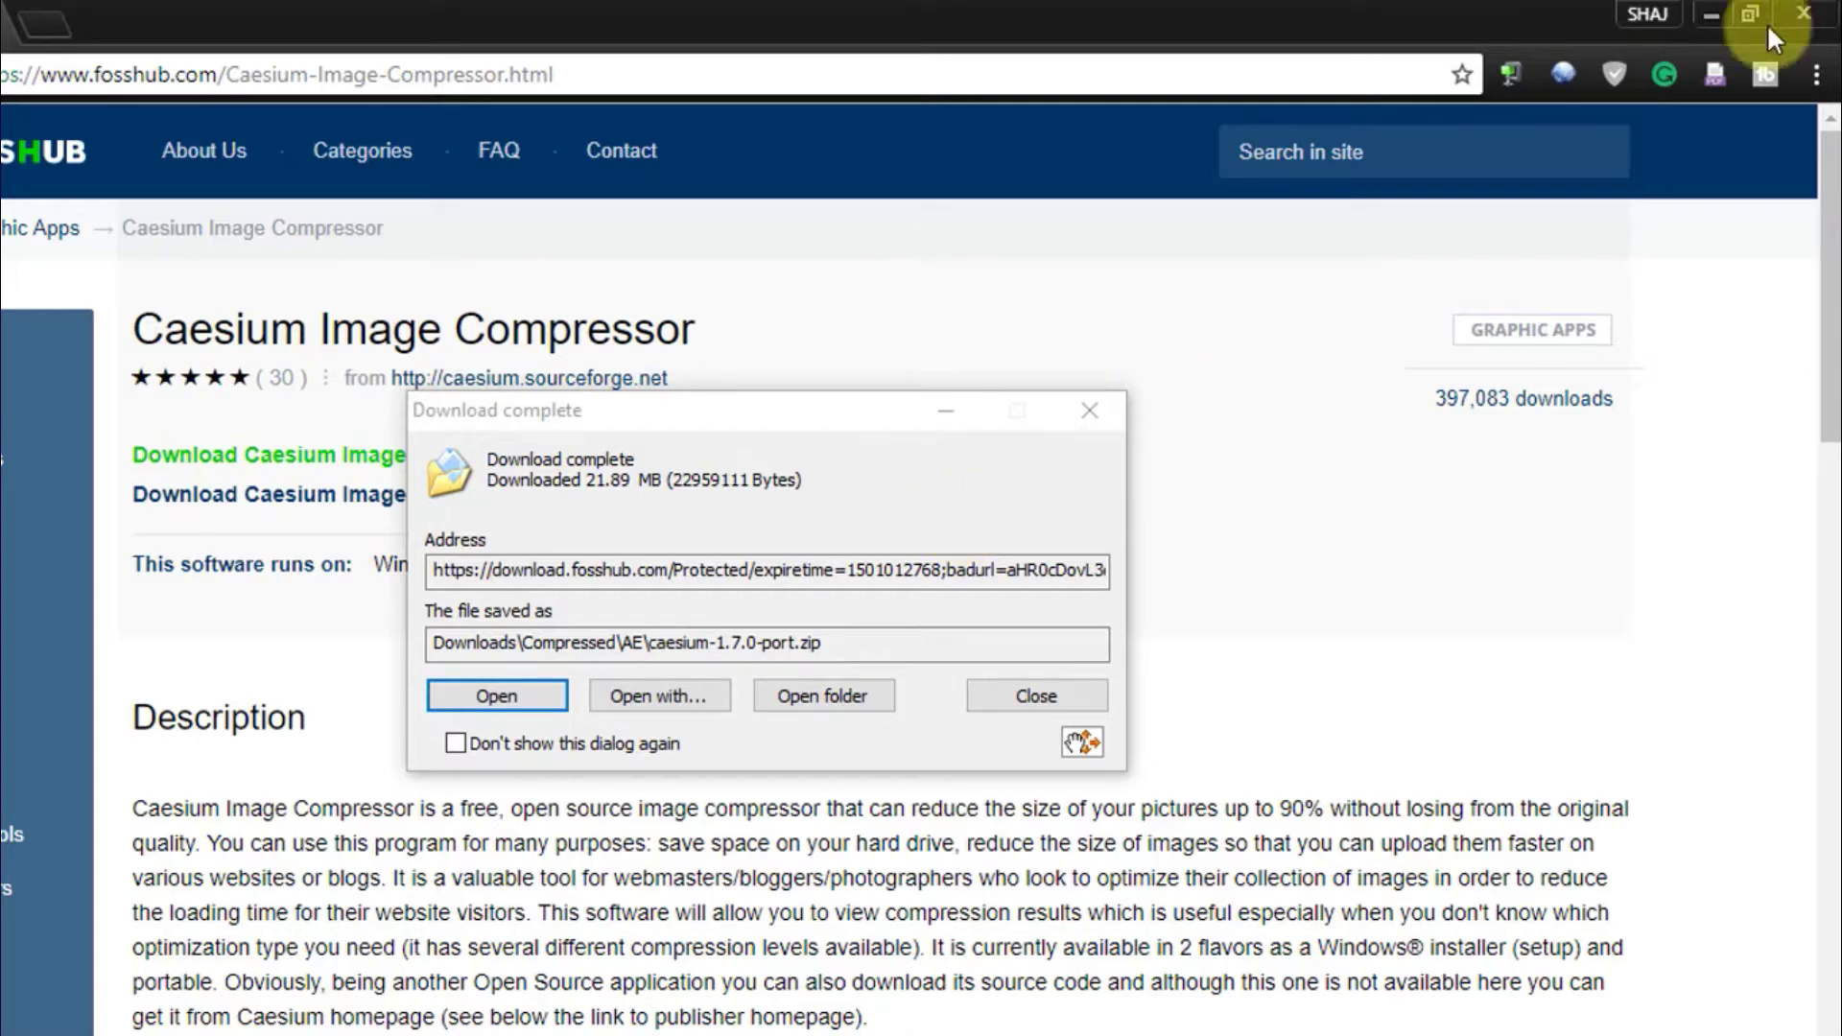
click(1712, 15)
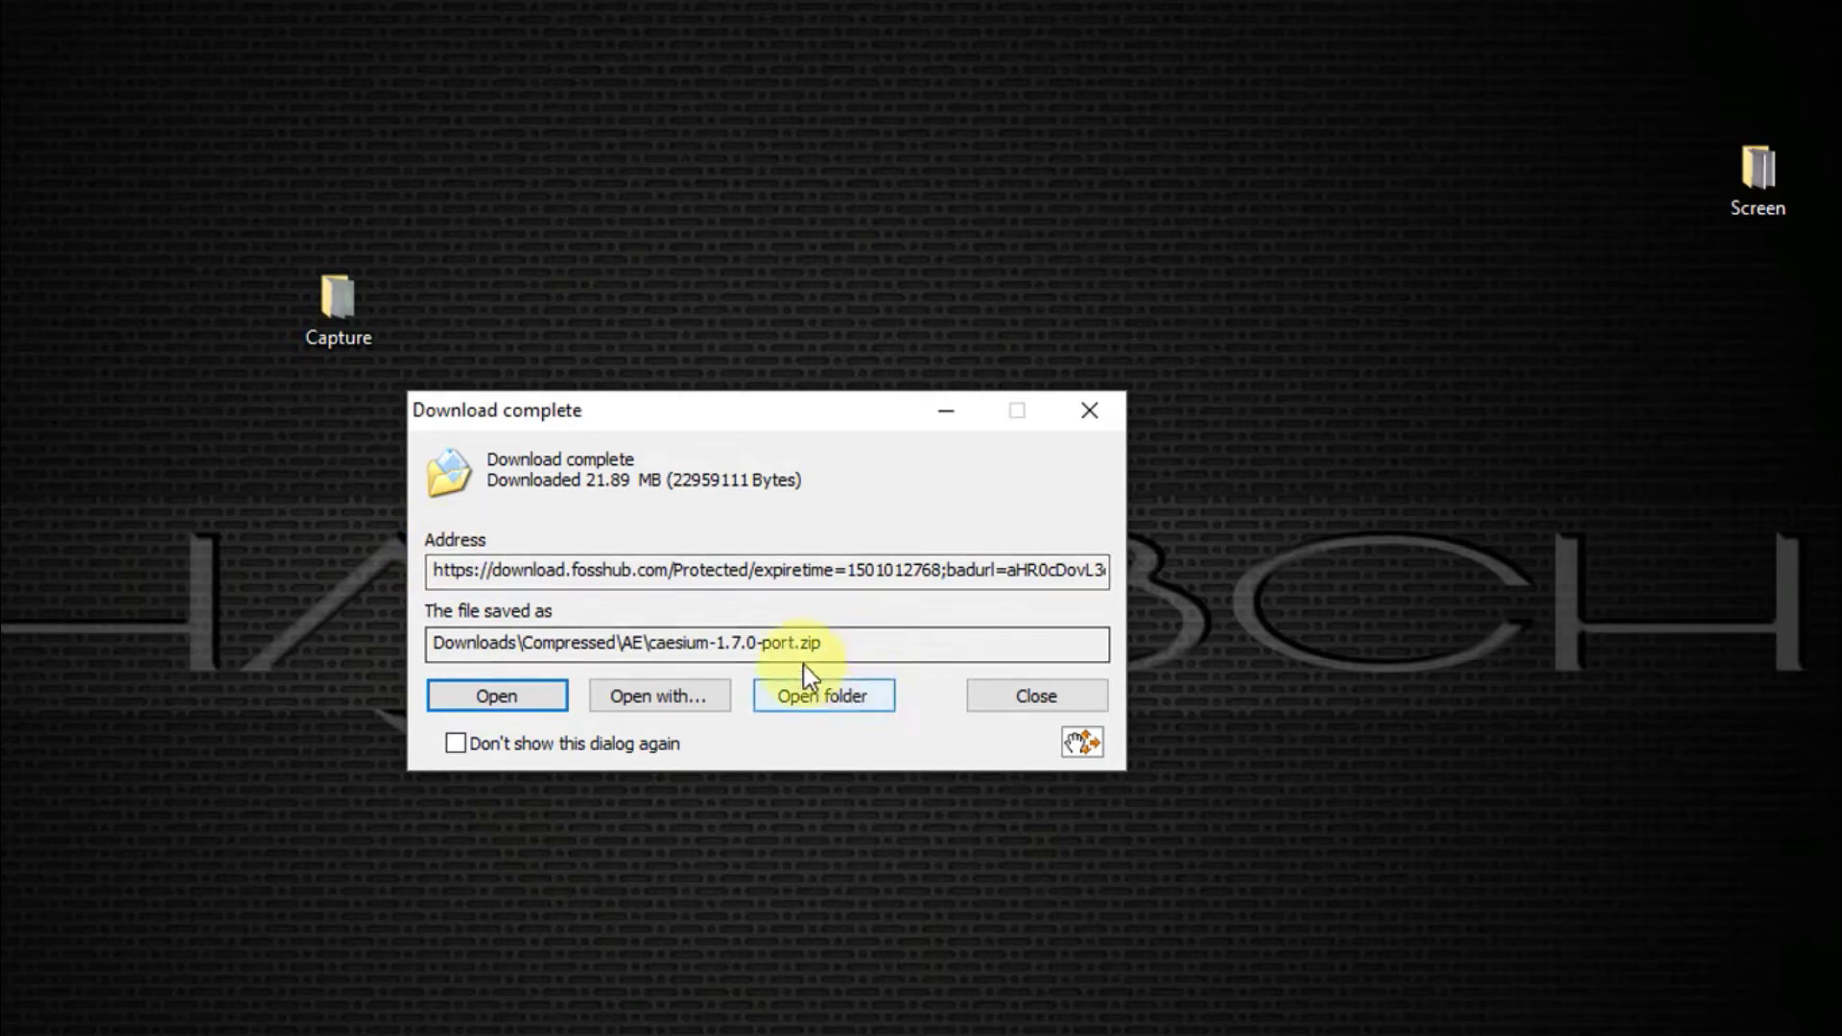
click(790, 696)
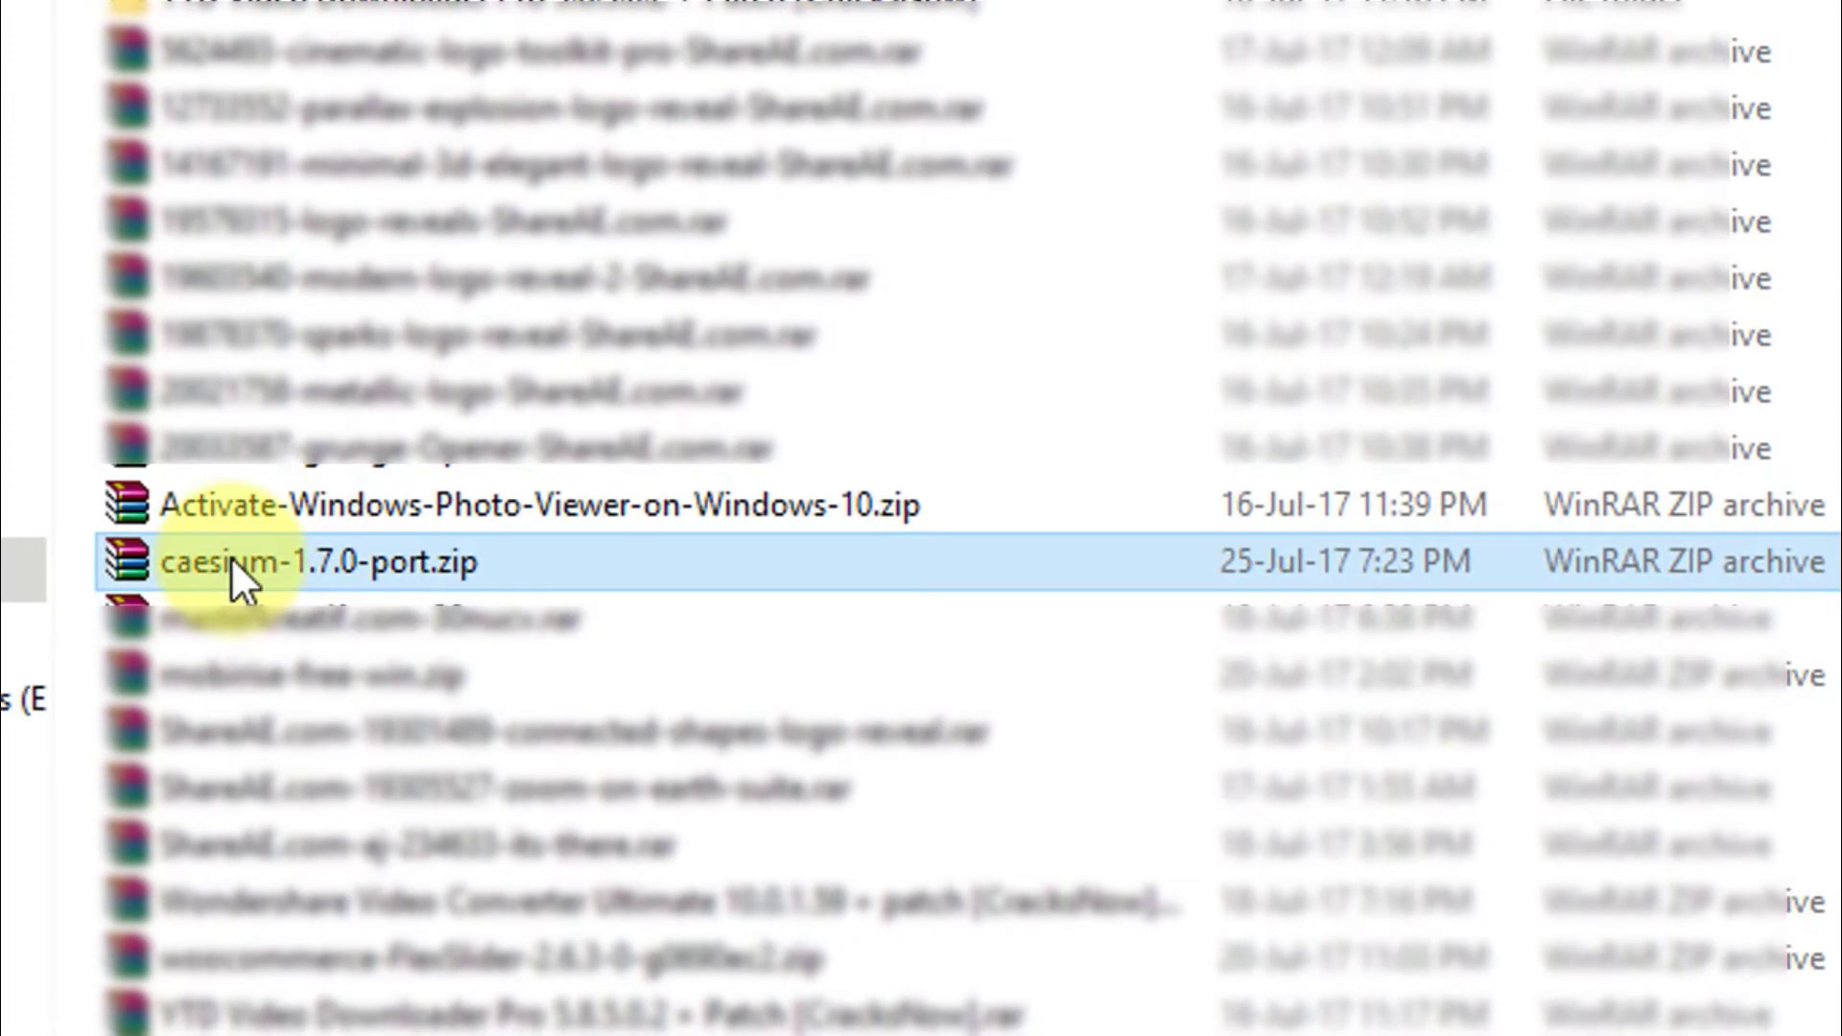
Copy caesium-1.7.0-port.zip from the download folder to the desktop.
right_click(230, 557)
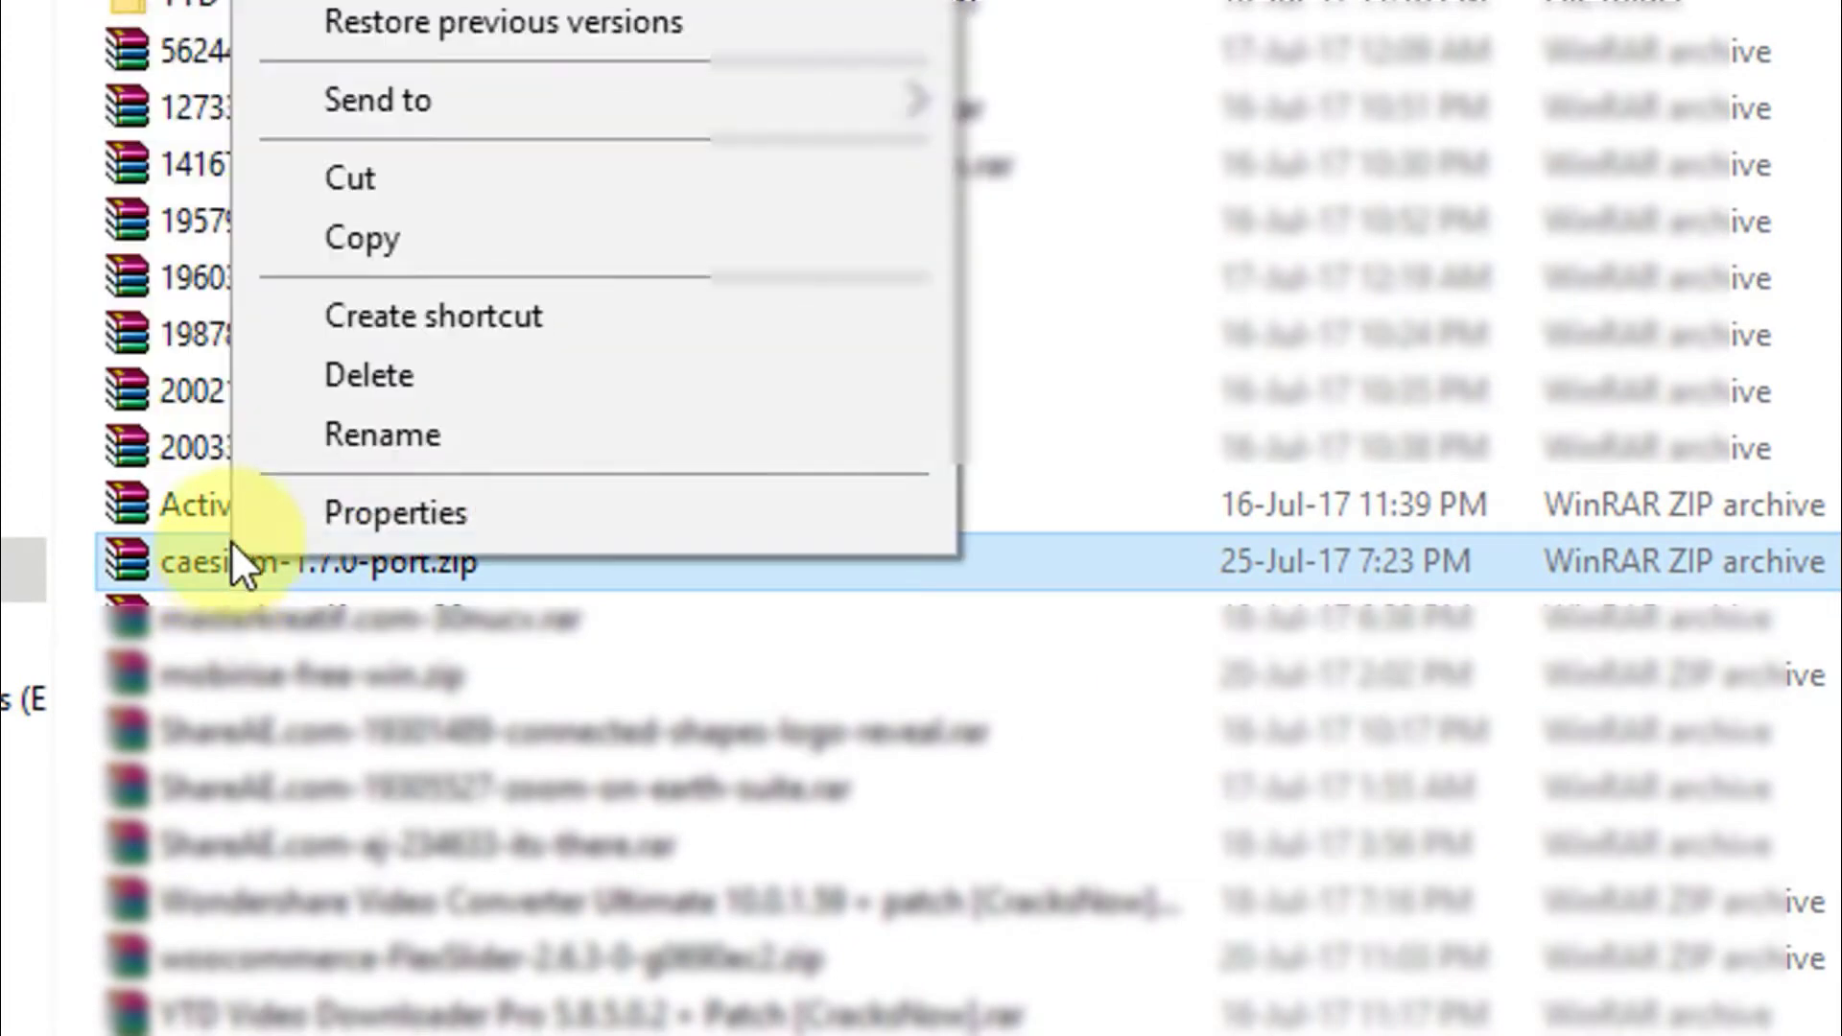
click(359, 244)
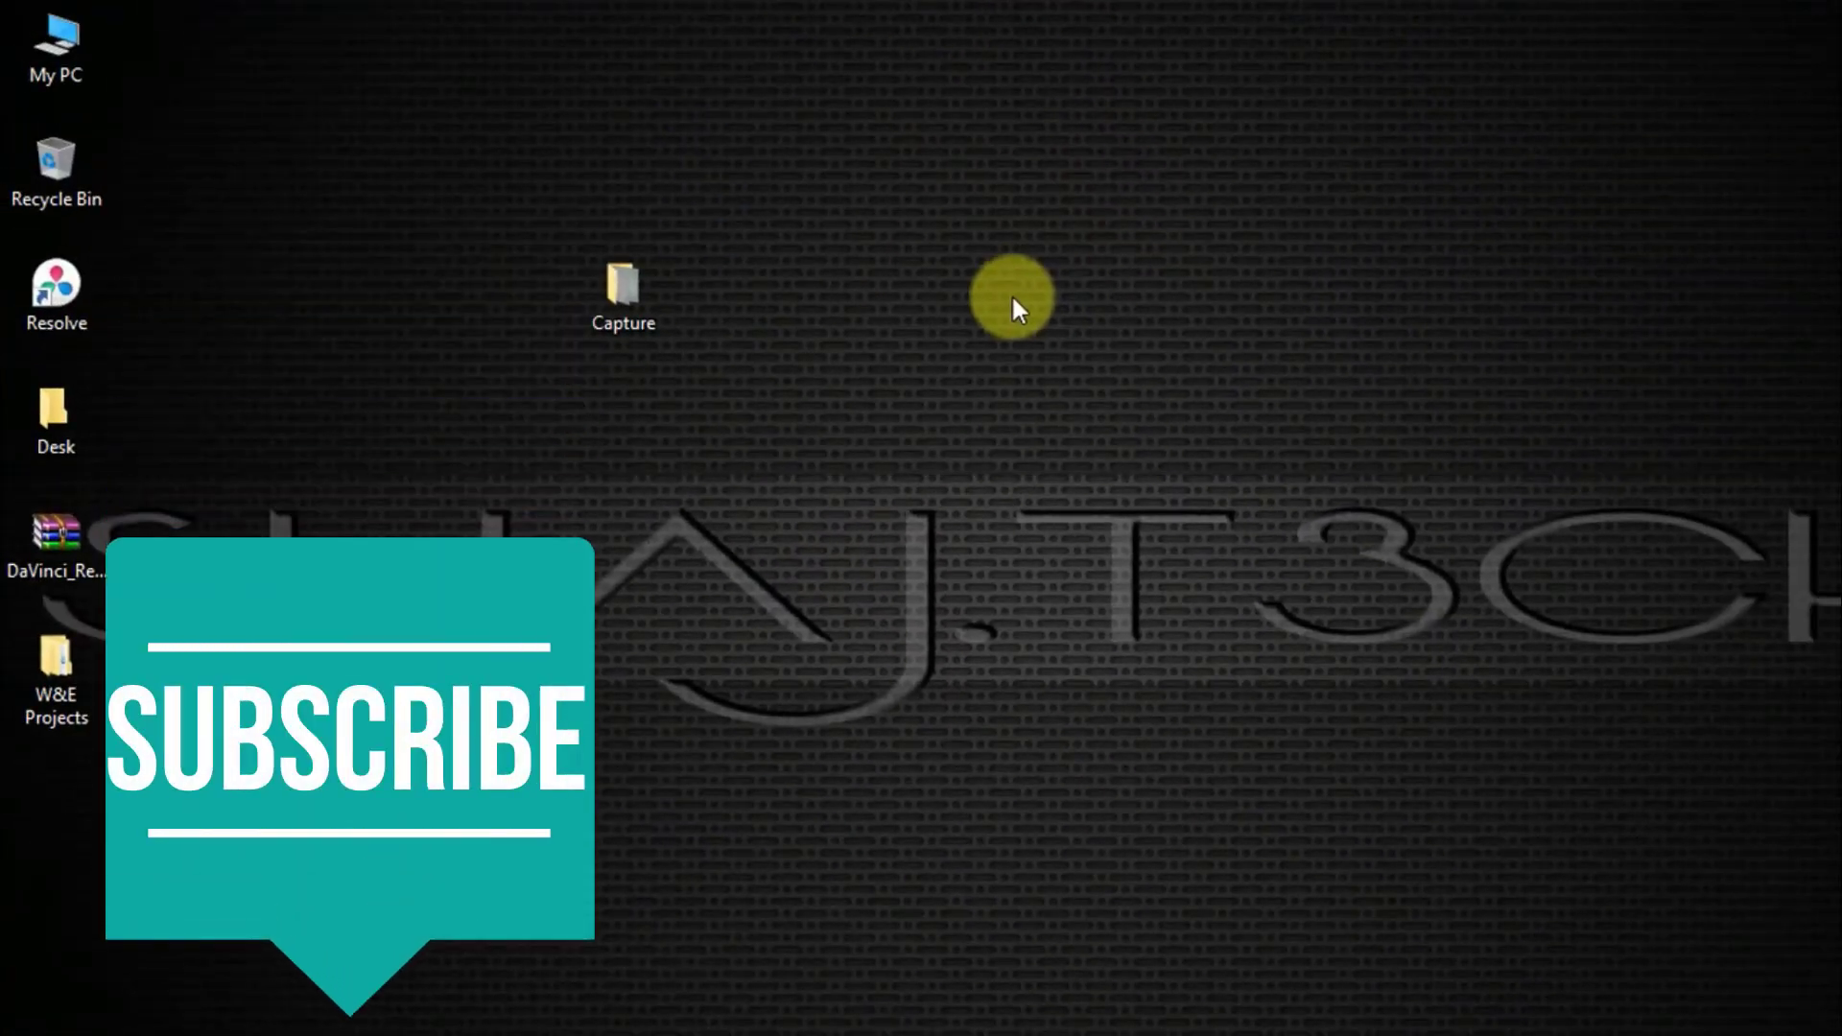
right_click(1012, 296)
click(1069, 431)
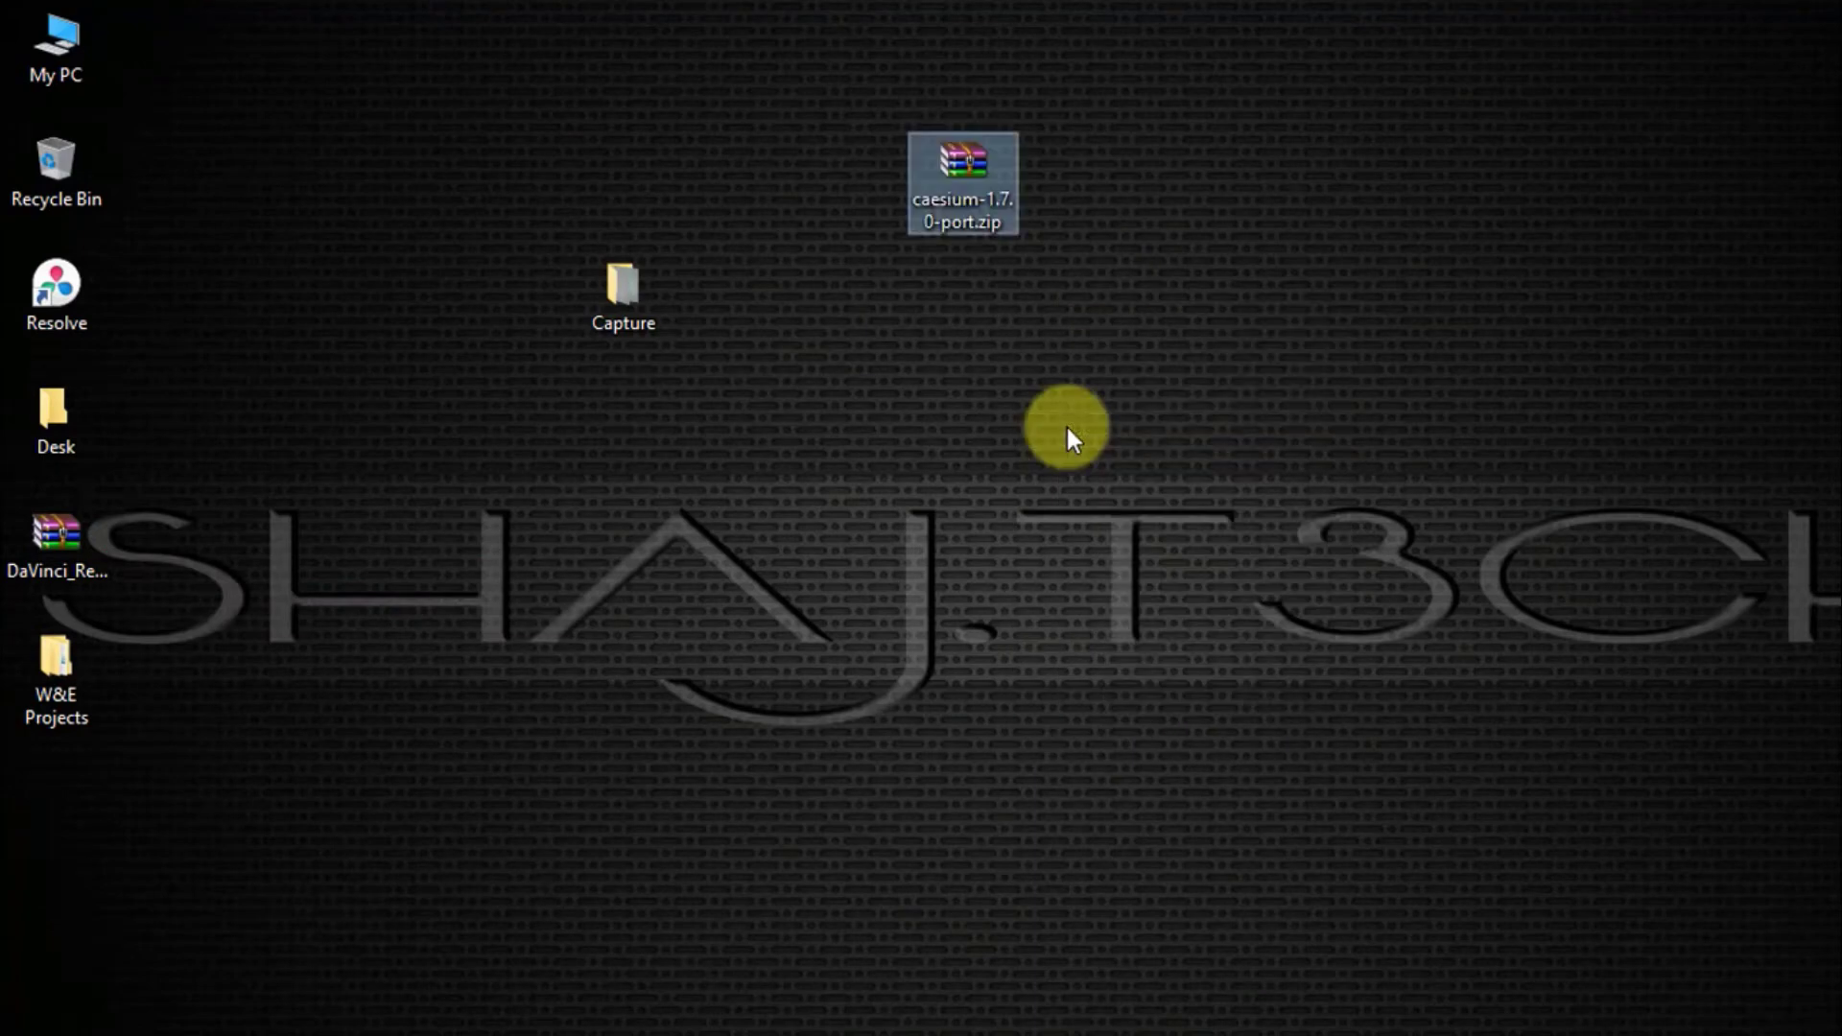
Extract caesium-1.7.0-port.zip into its own folder on the desktop and move that folder below the archive.
right_click(967, 161)
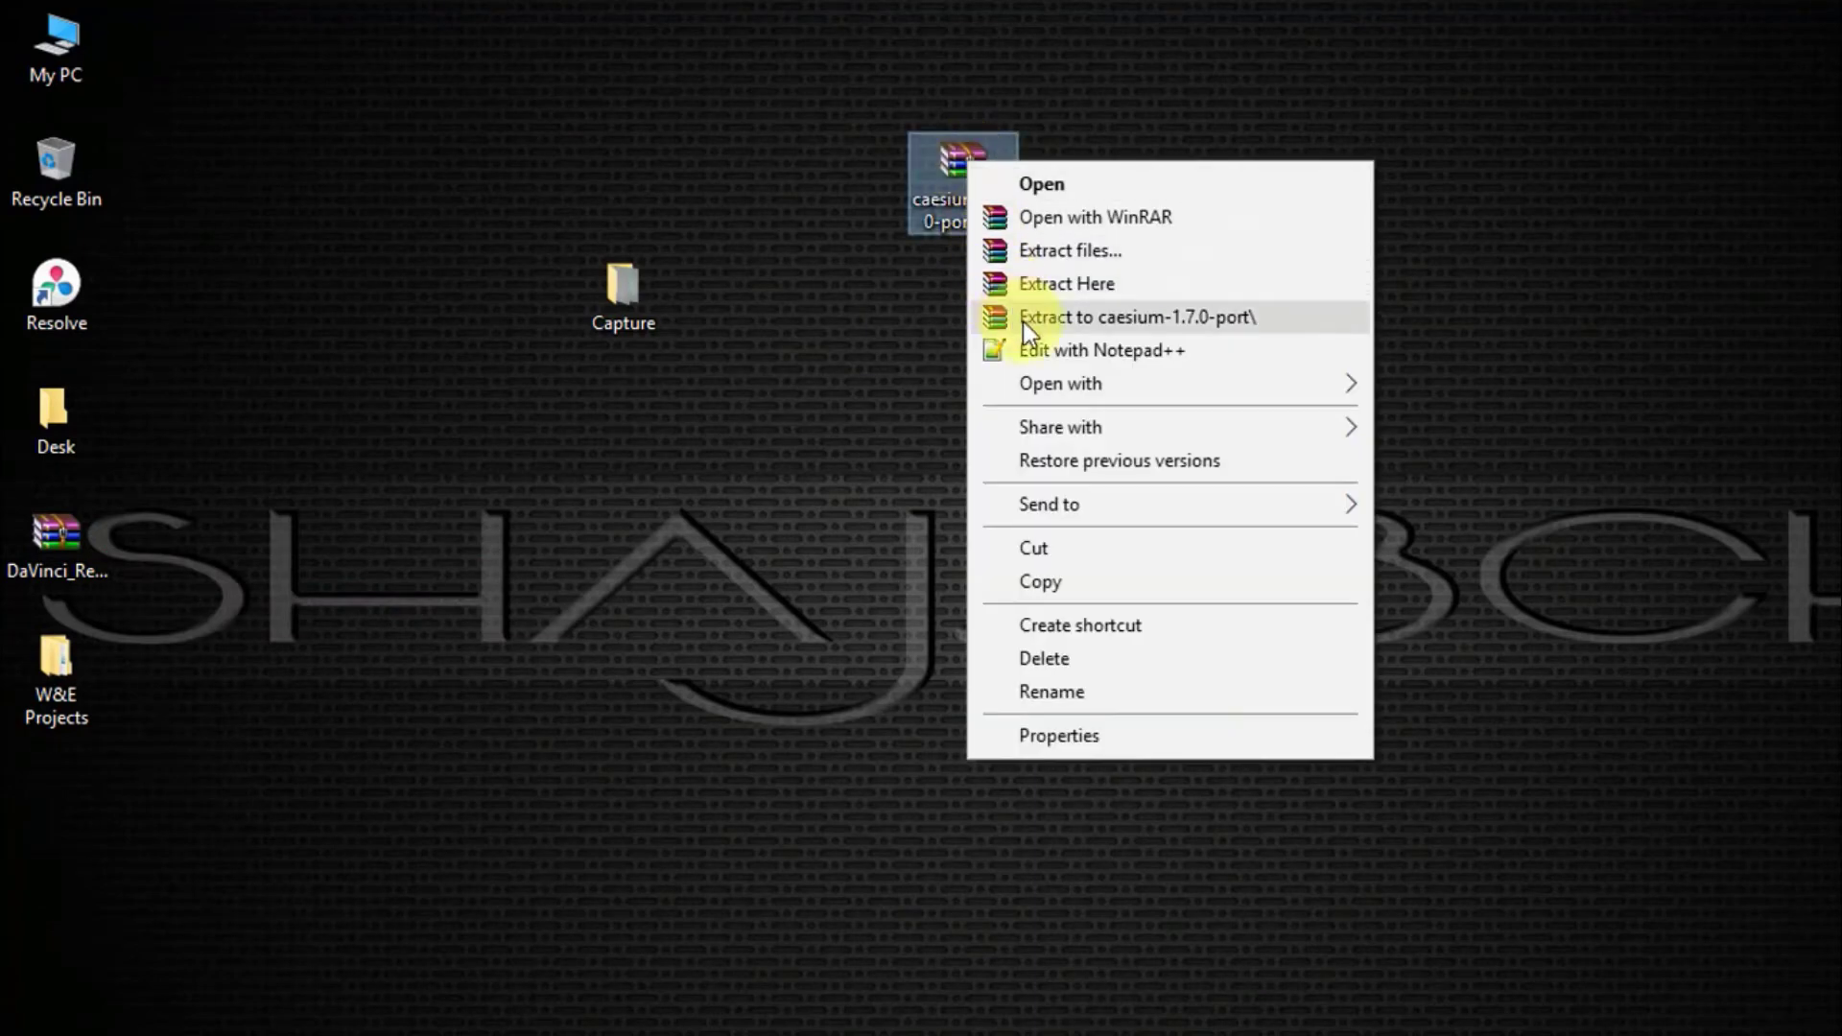
click(1135, 317)
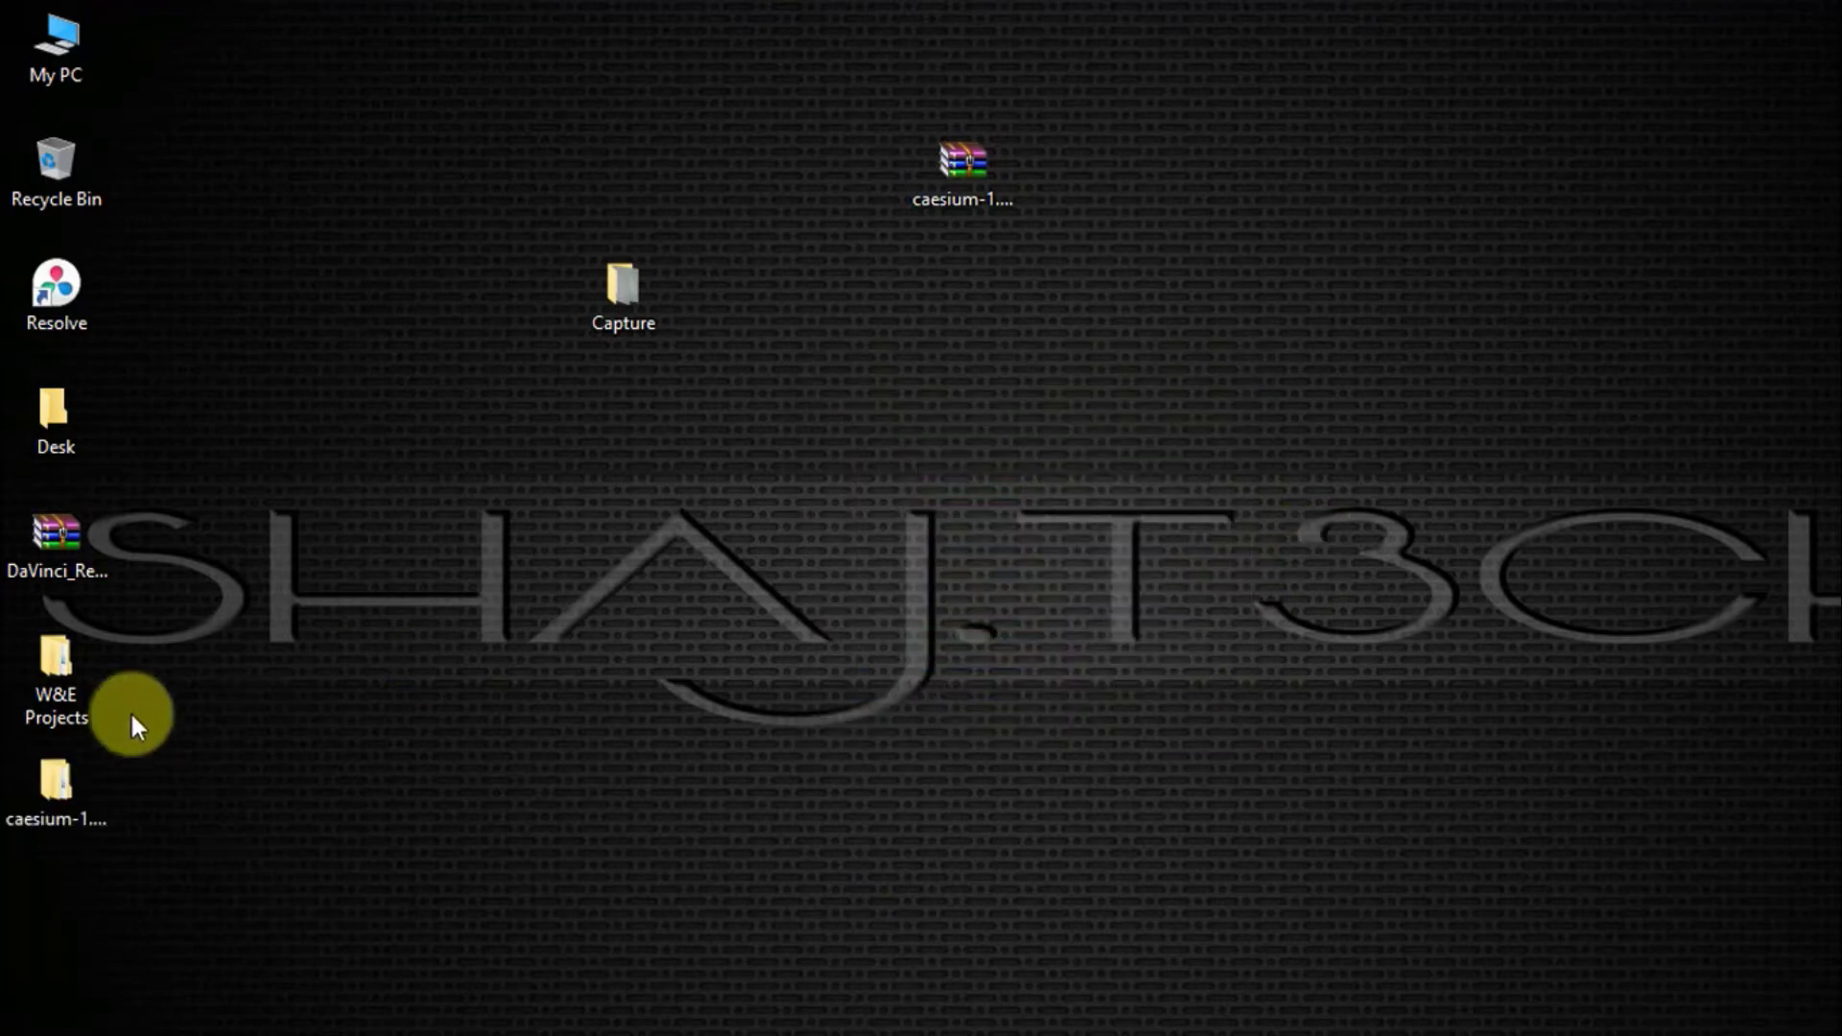
drag(53, 791, 978, 384)
Delete the zip archive from the desktop and move the extracted caesium-1.7.0-port folder level with the Capture folder.
click(986, 188)
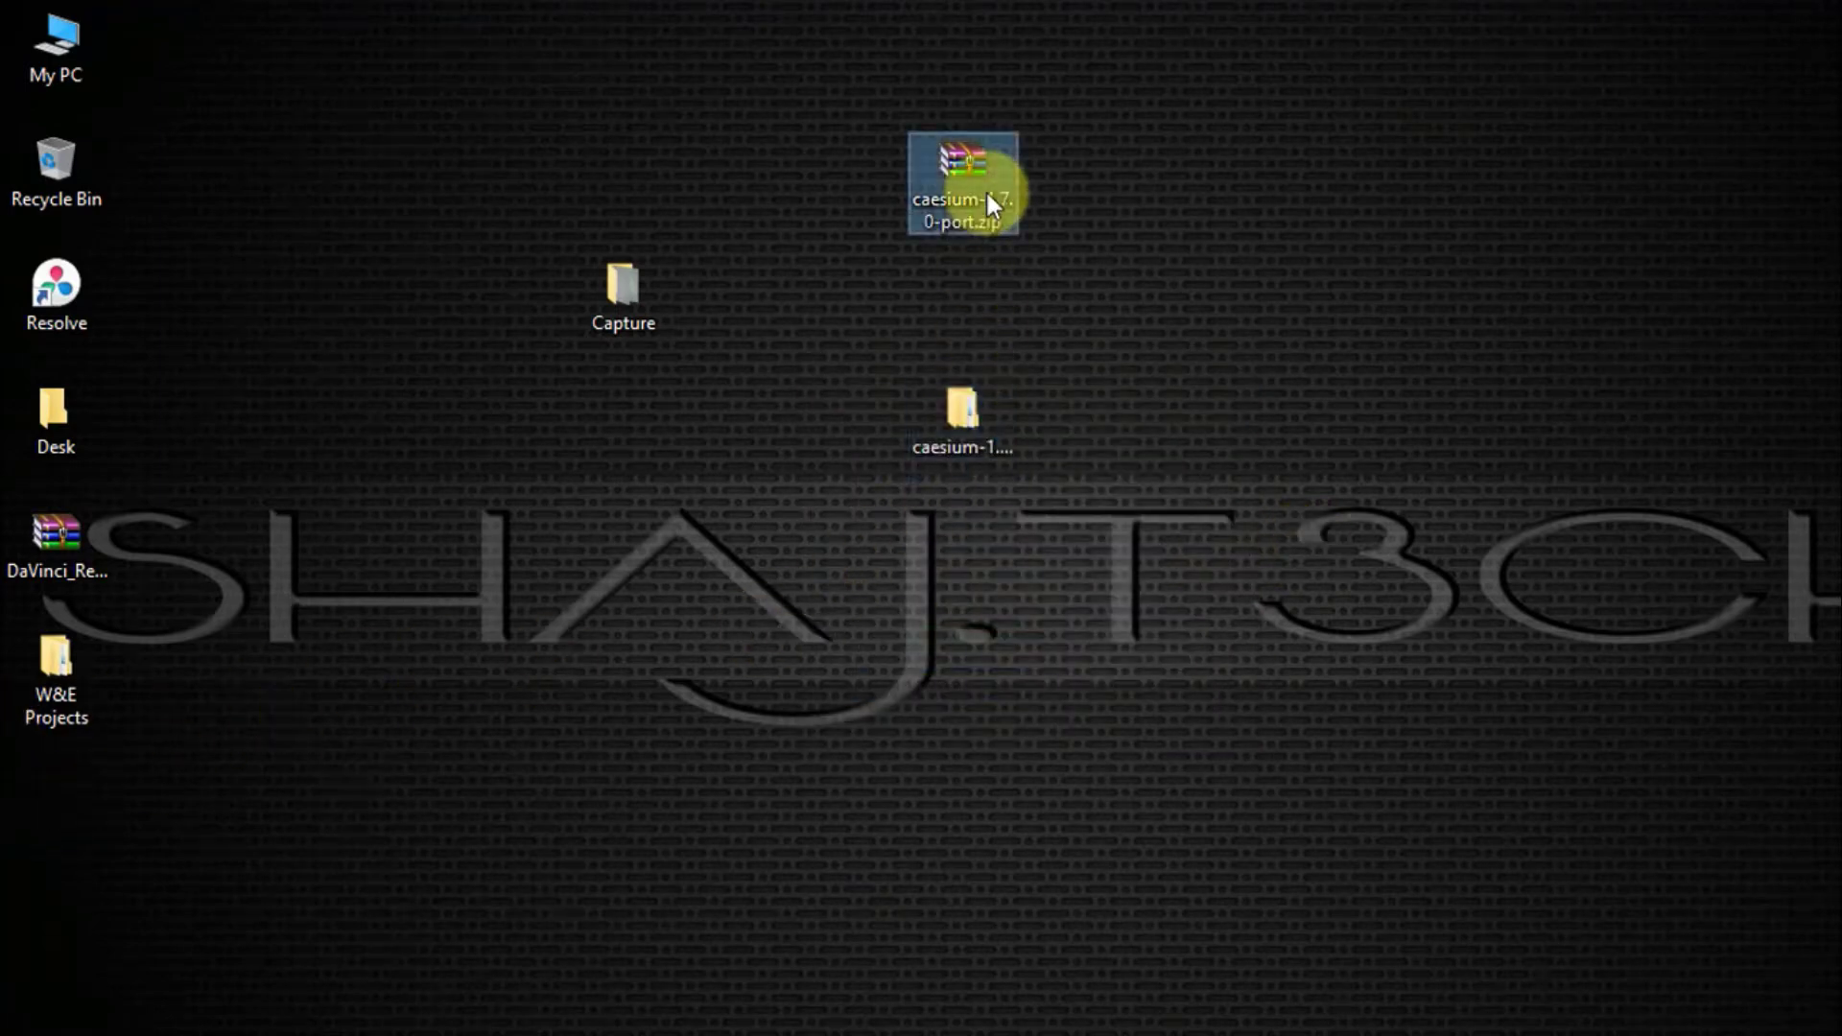
key(Delete)
click(955, 411)
drag(956, 413, 955, 259)
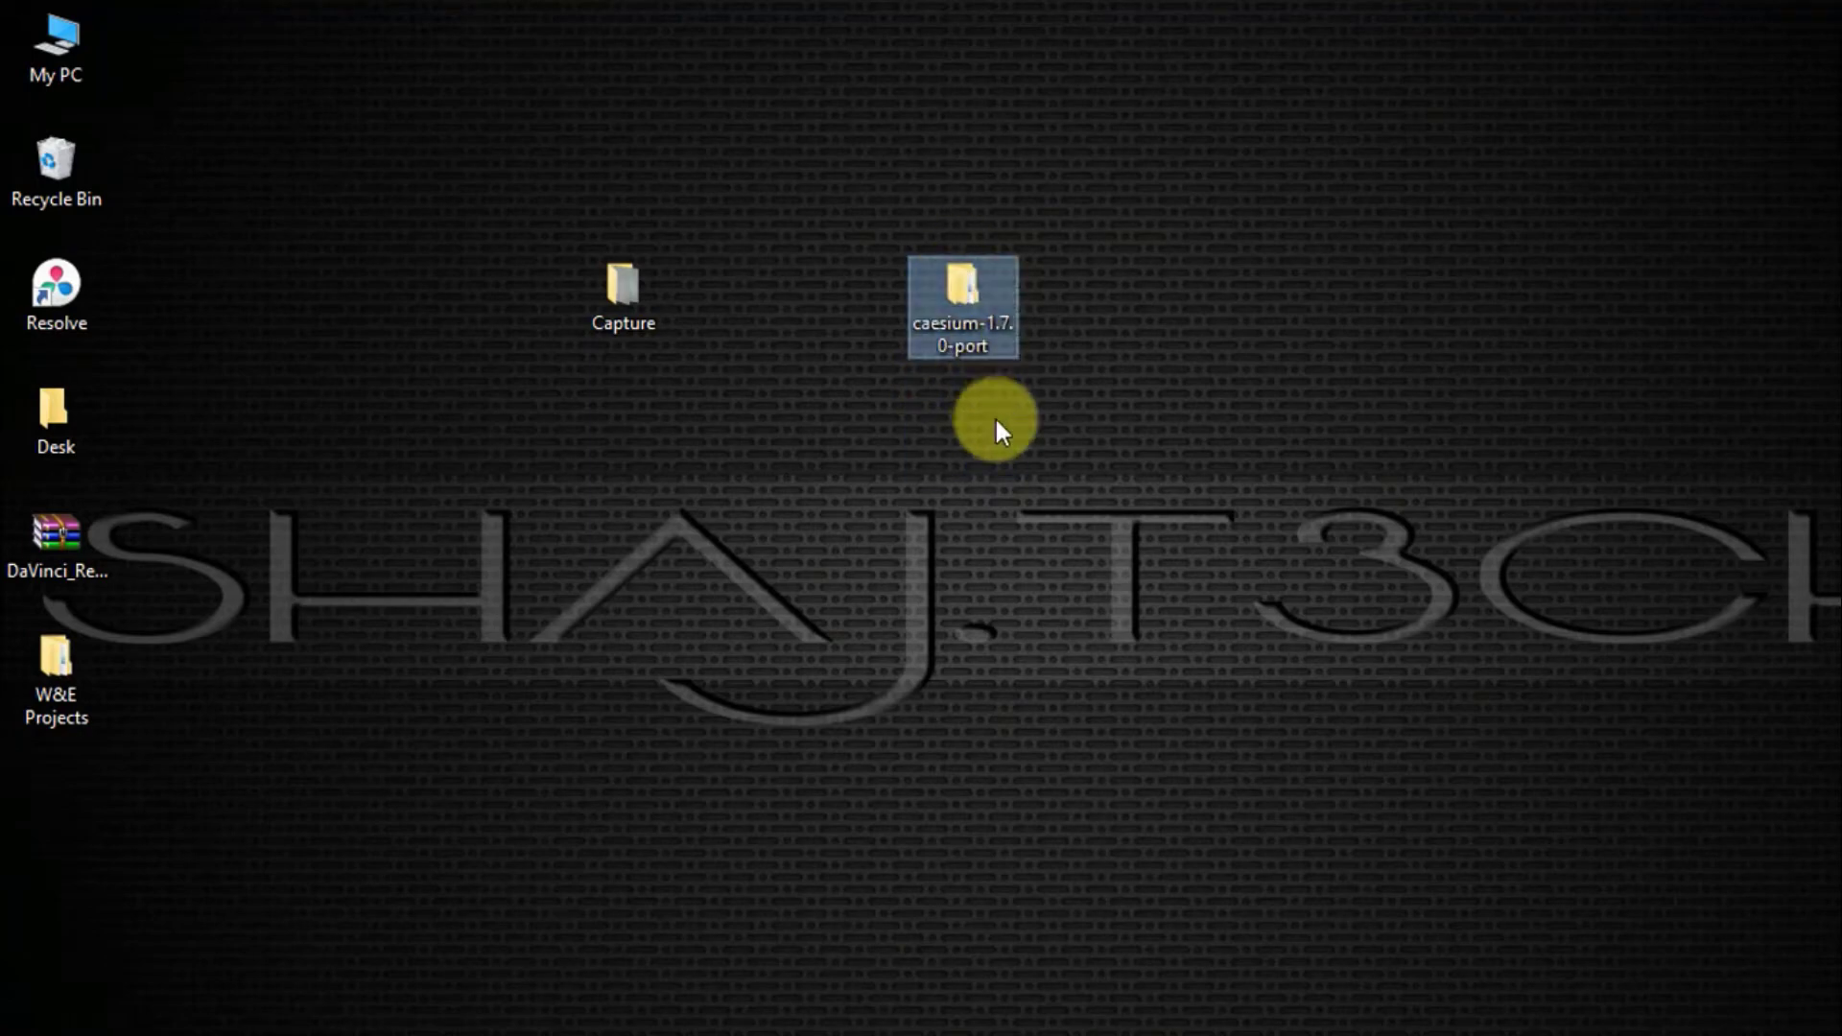
Launch Caesium.exe from the Caesium Portable folder inside the extracted caesium-1.7.0-port folder.
double_click(994, 324)
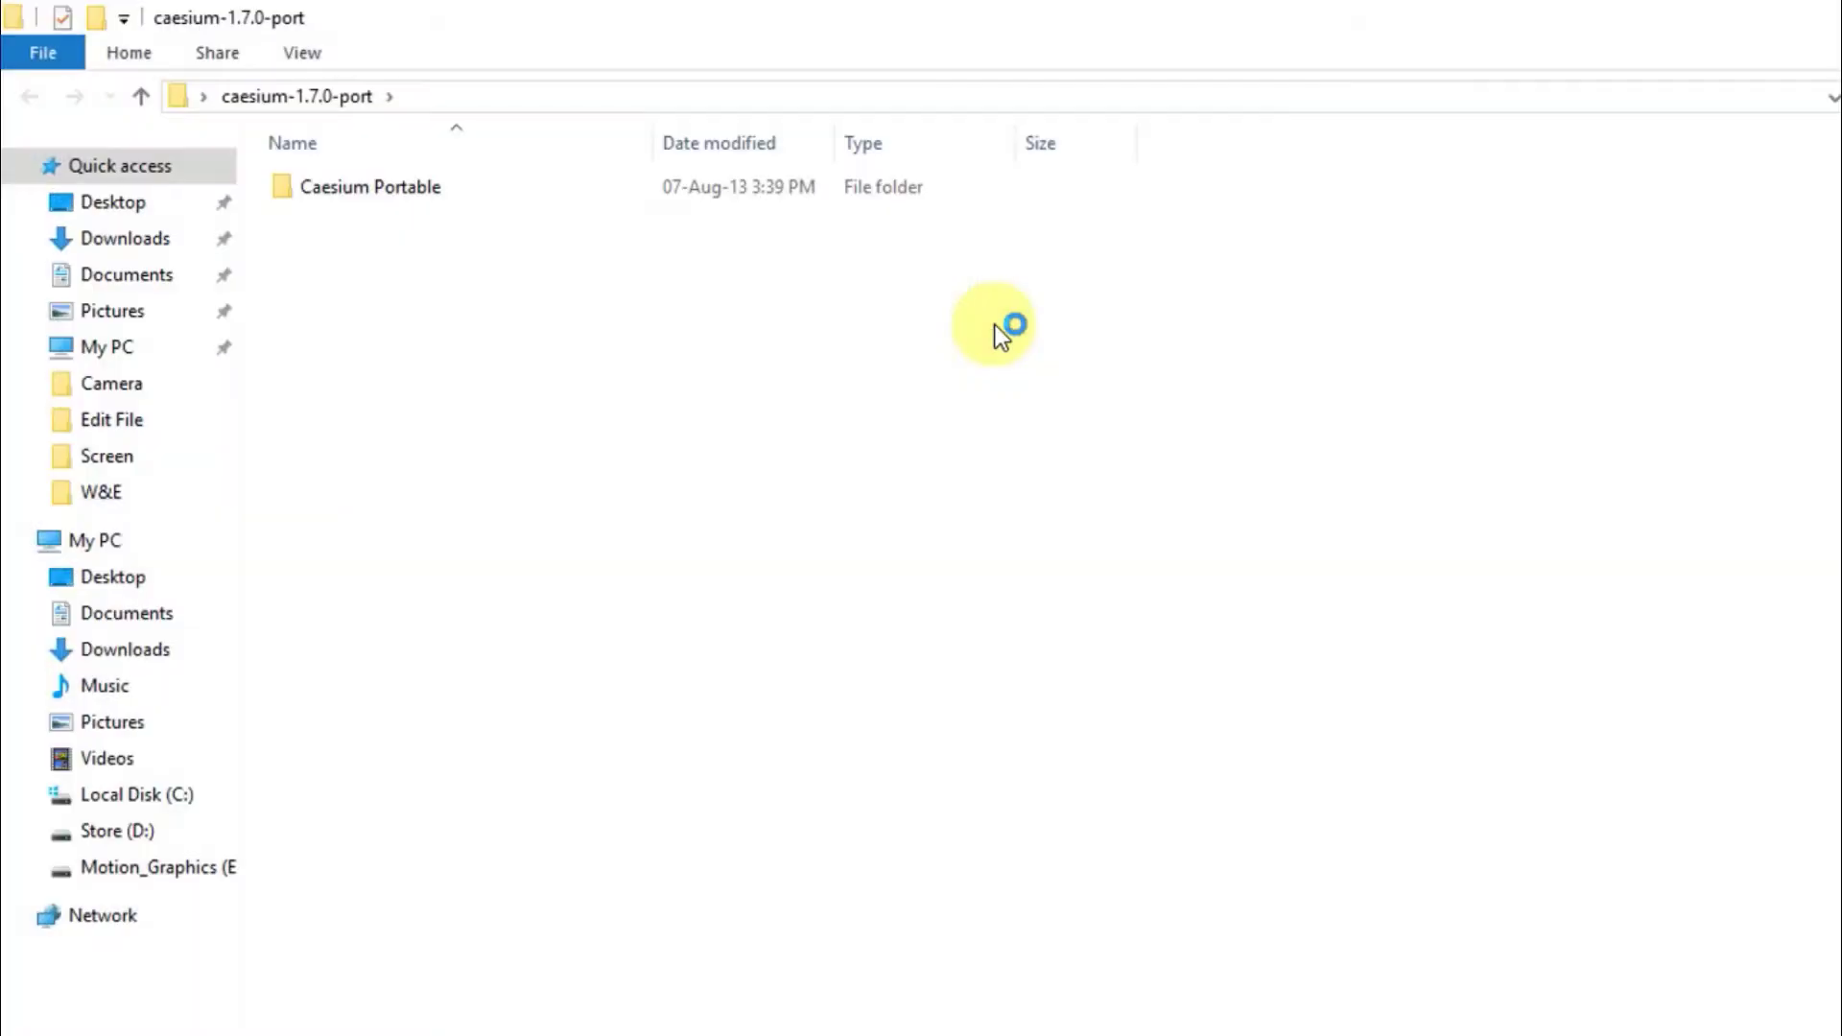
double_click(368, 188)
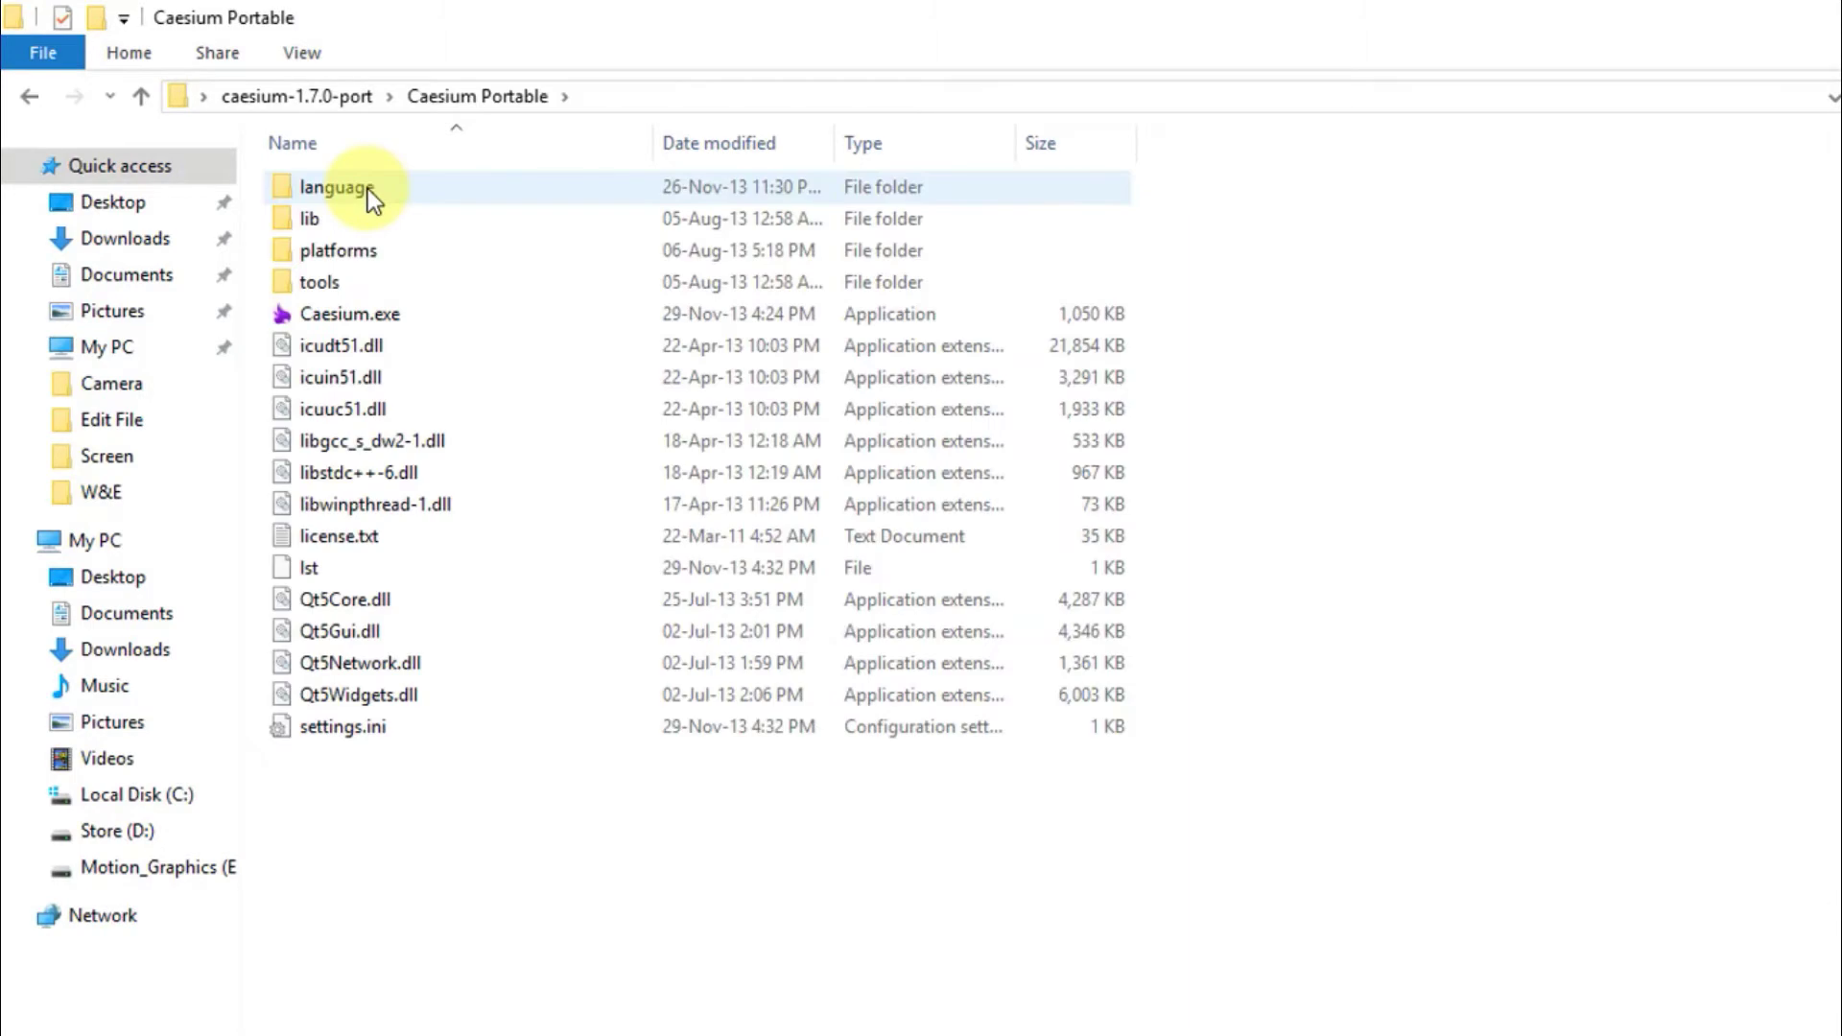
double_click(365, 314)
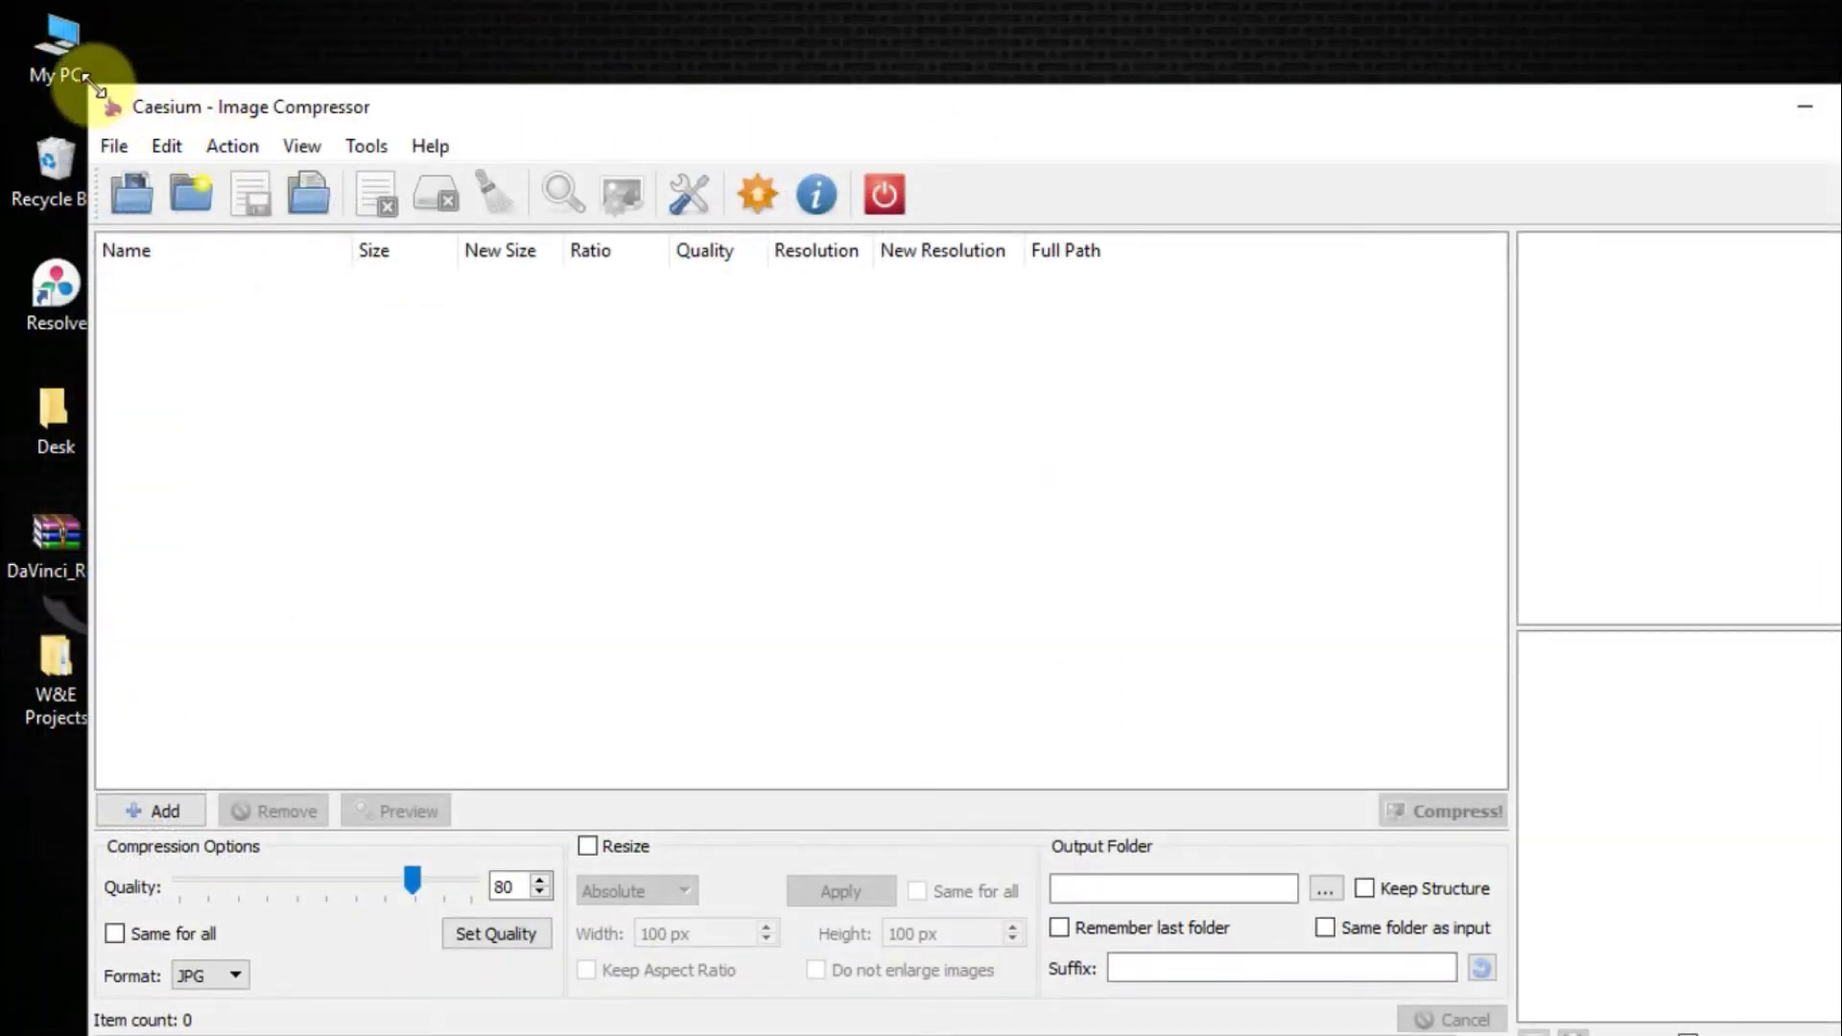
Narrow and reposition the Caesium window, and move the Capture folder on the desktop farther away from it.
drag(86, 79, 679, 99)
drag(1319, 115, 1132, 125)
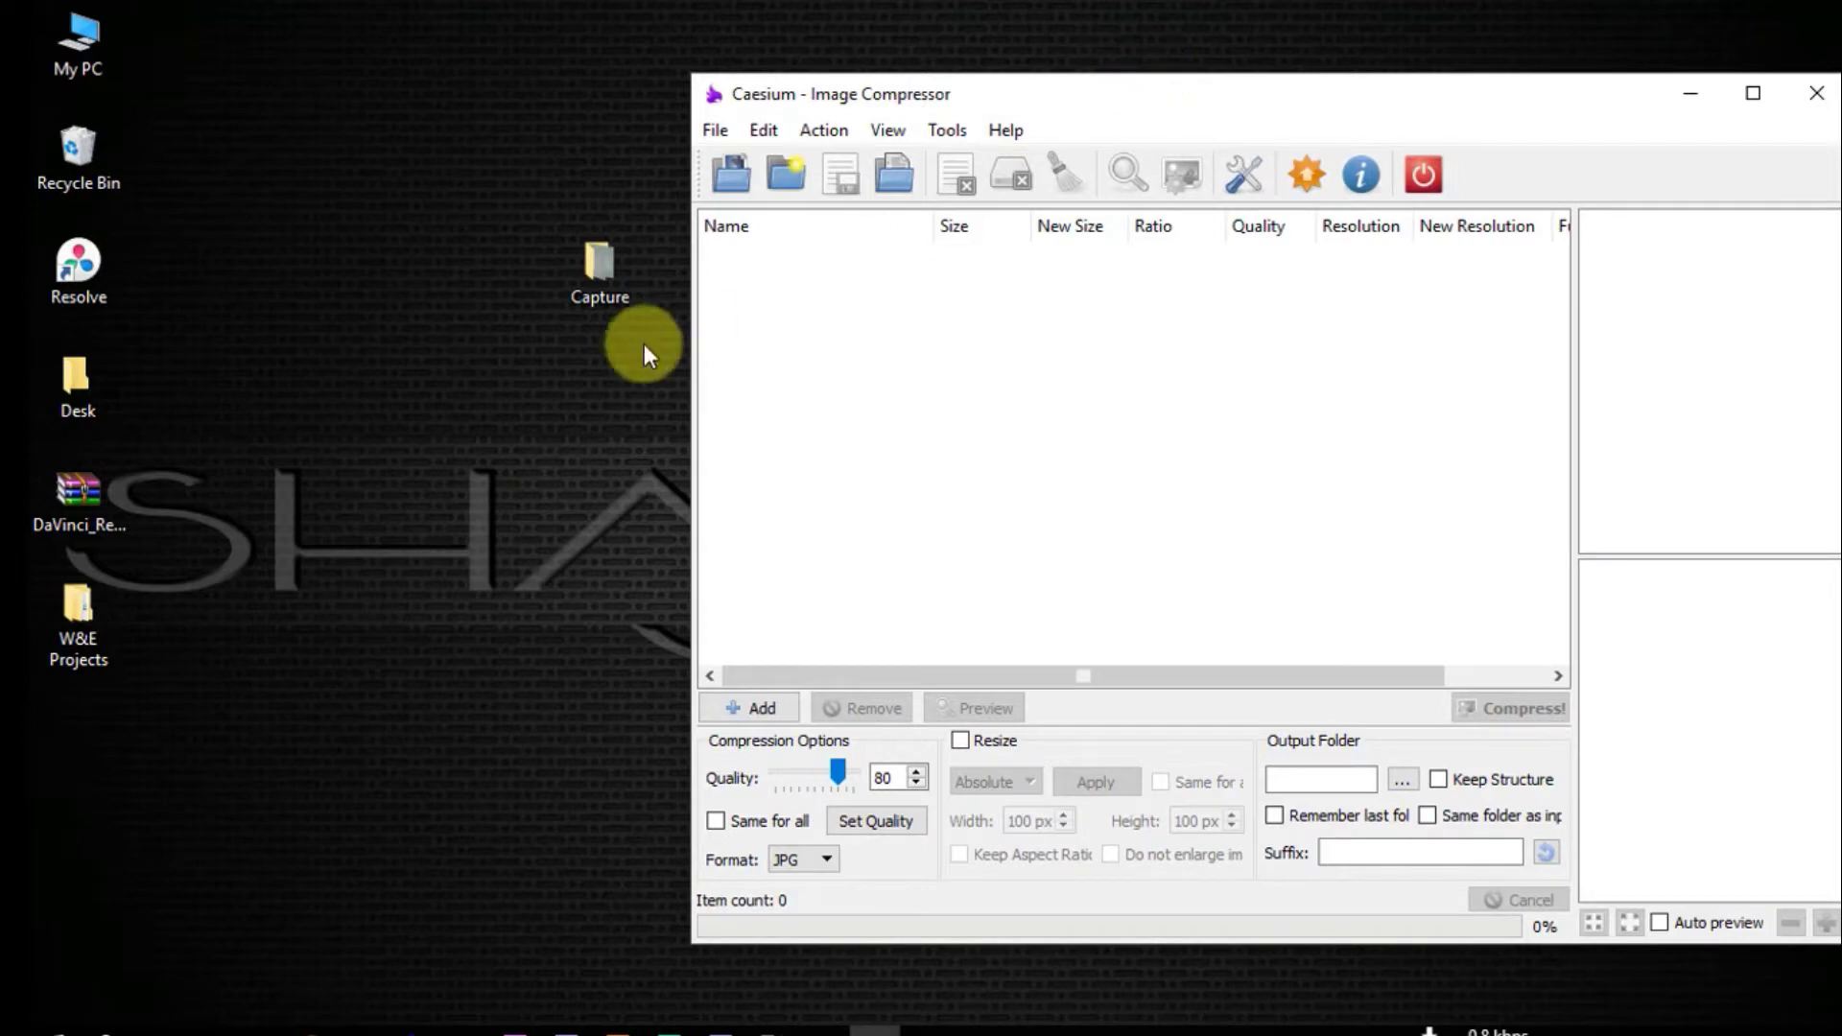
drag(610, 280, 452, 301)
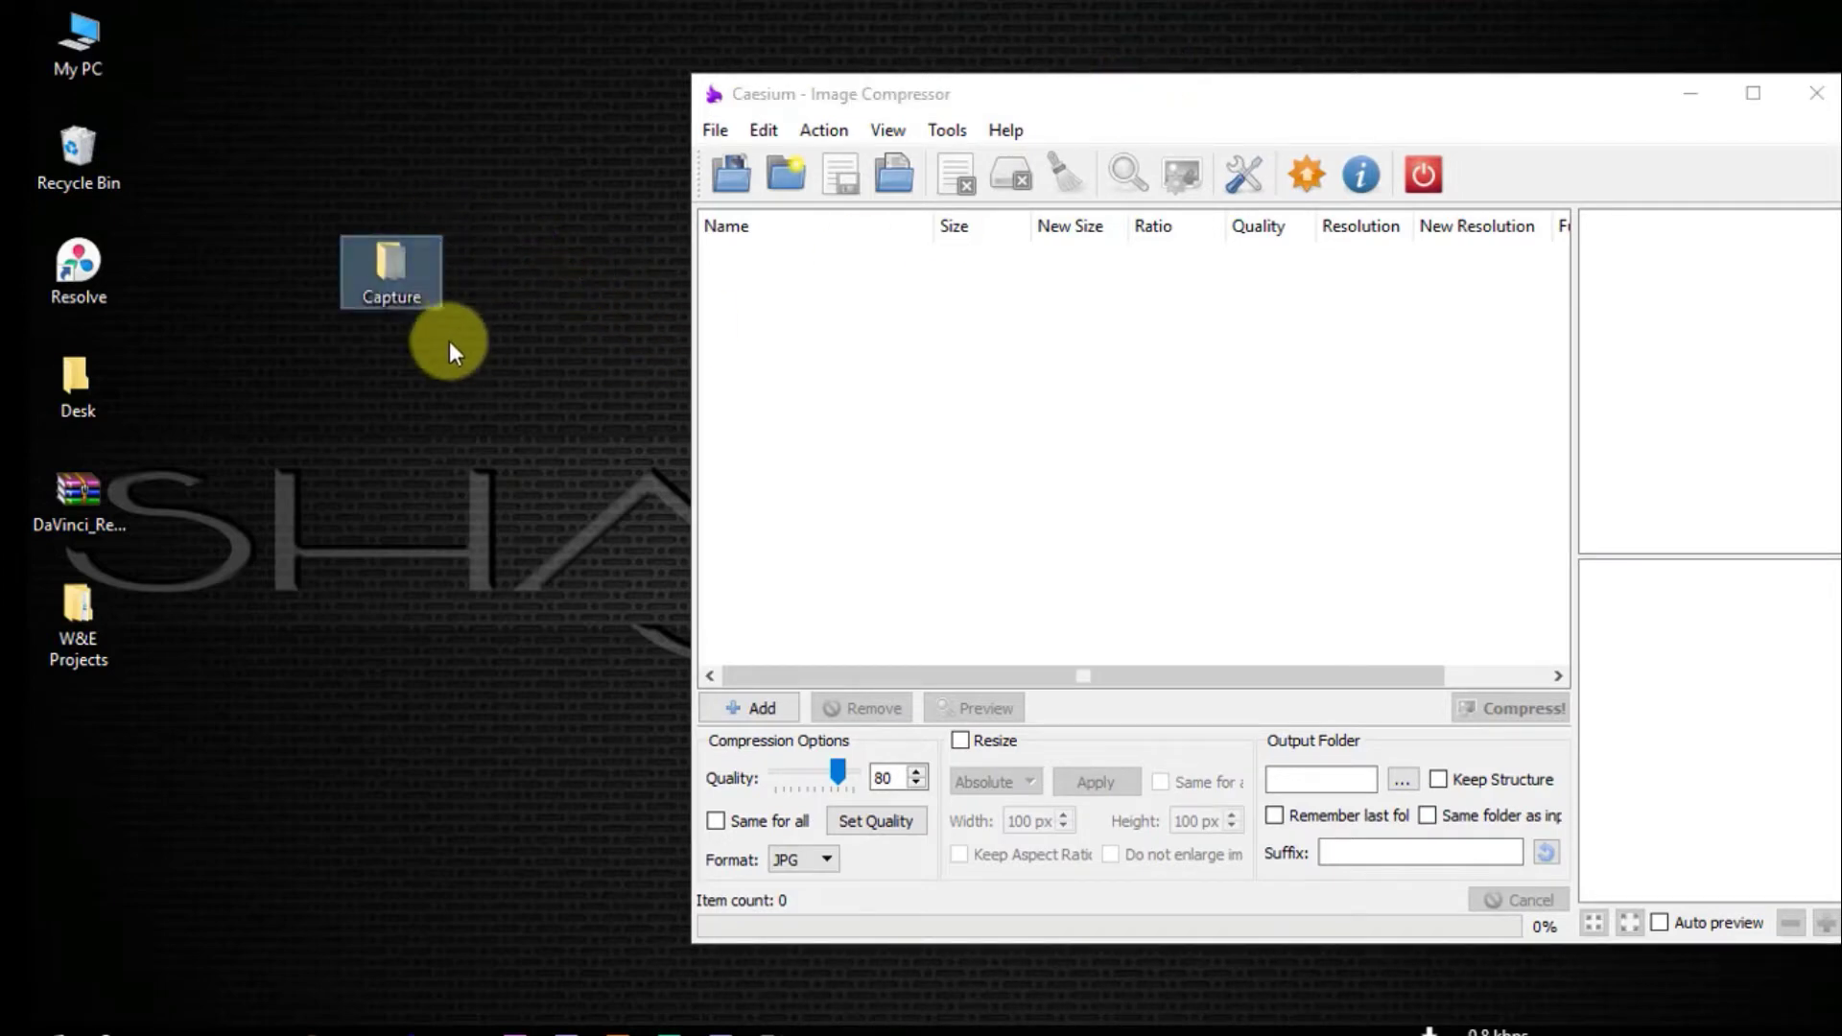
click(440, 460)
Open the Capture folder and view its photos from 20170717_105327.jpg through 20170717_105416.jpg, inspecting the last one enlarged.
mouse_move(399, 269)
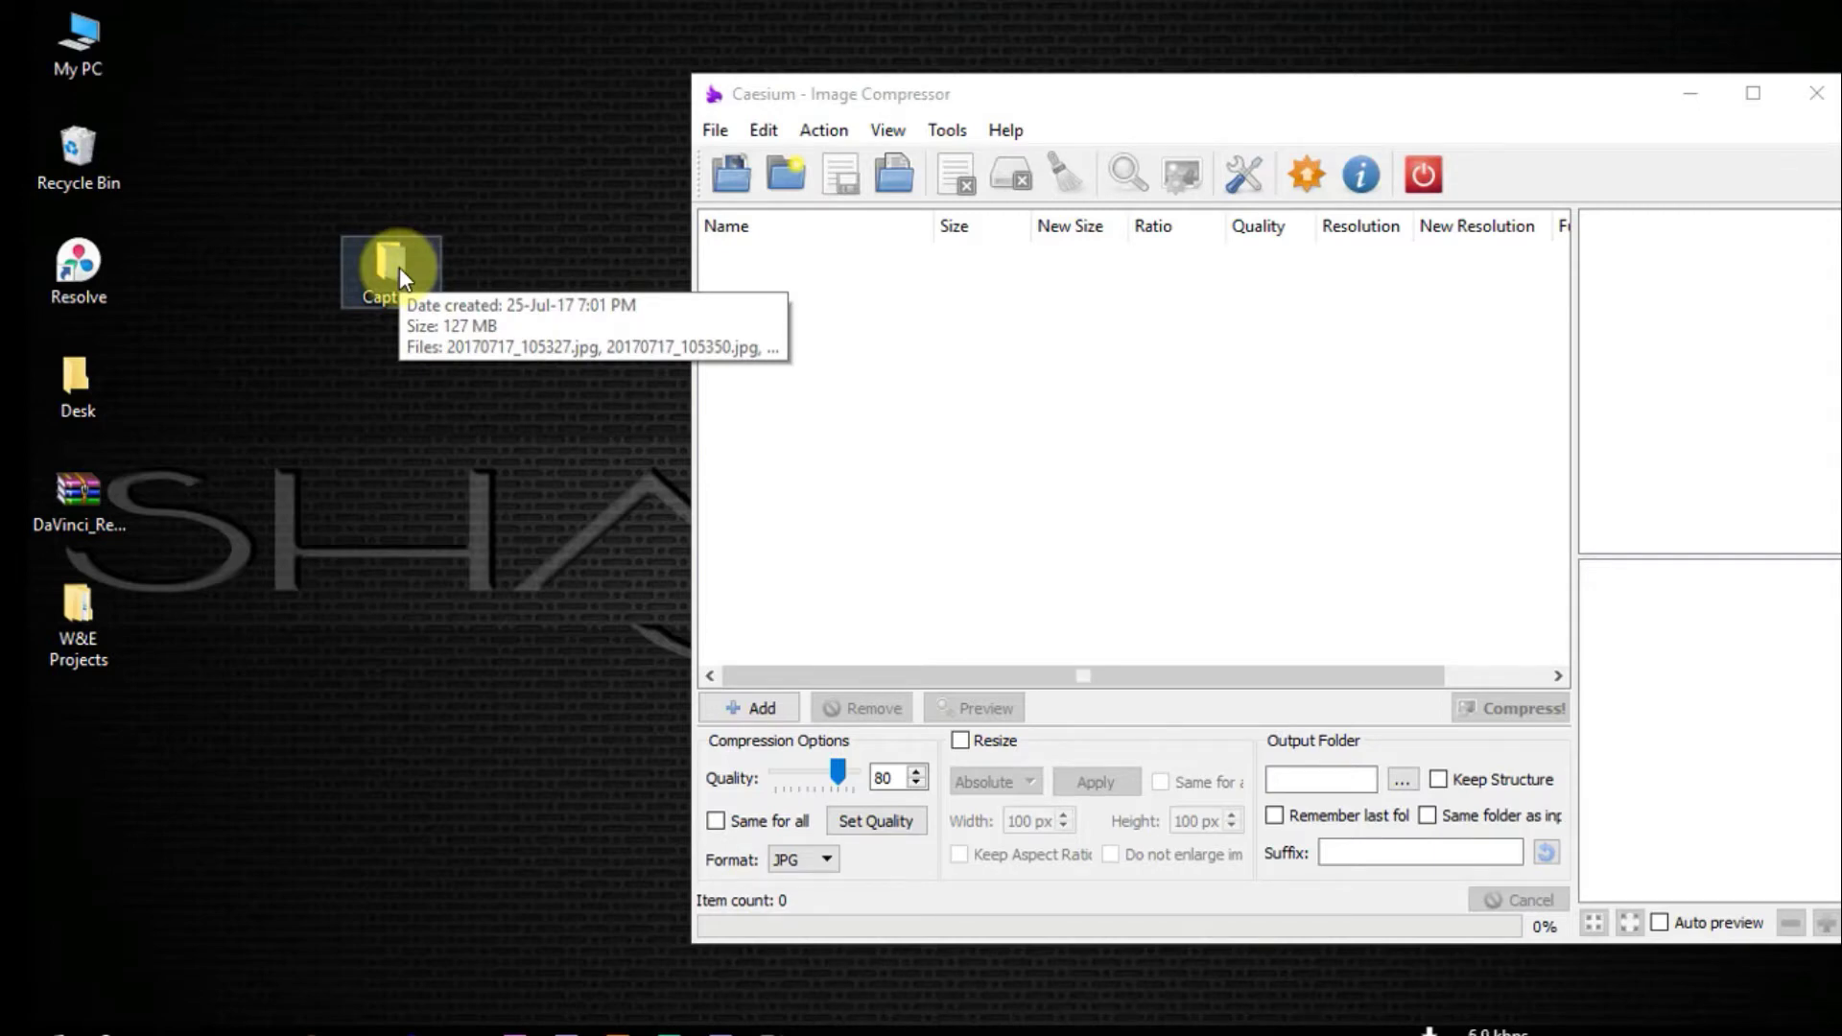
double_click(399, 269)
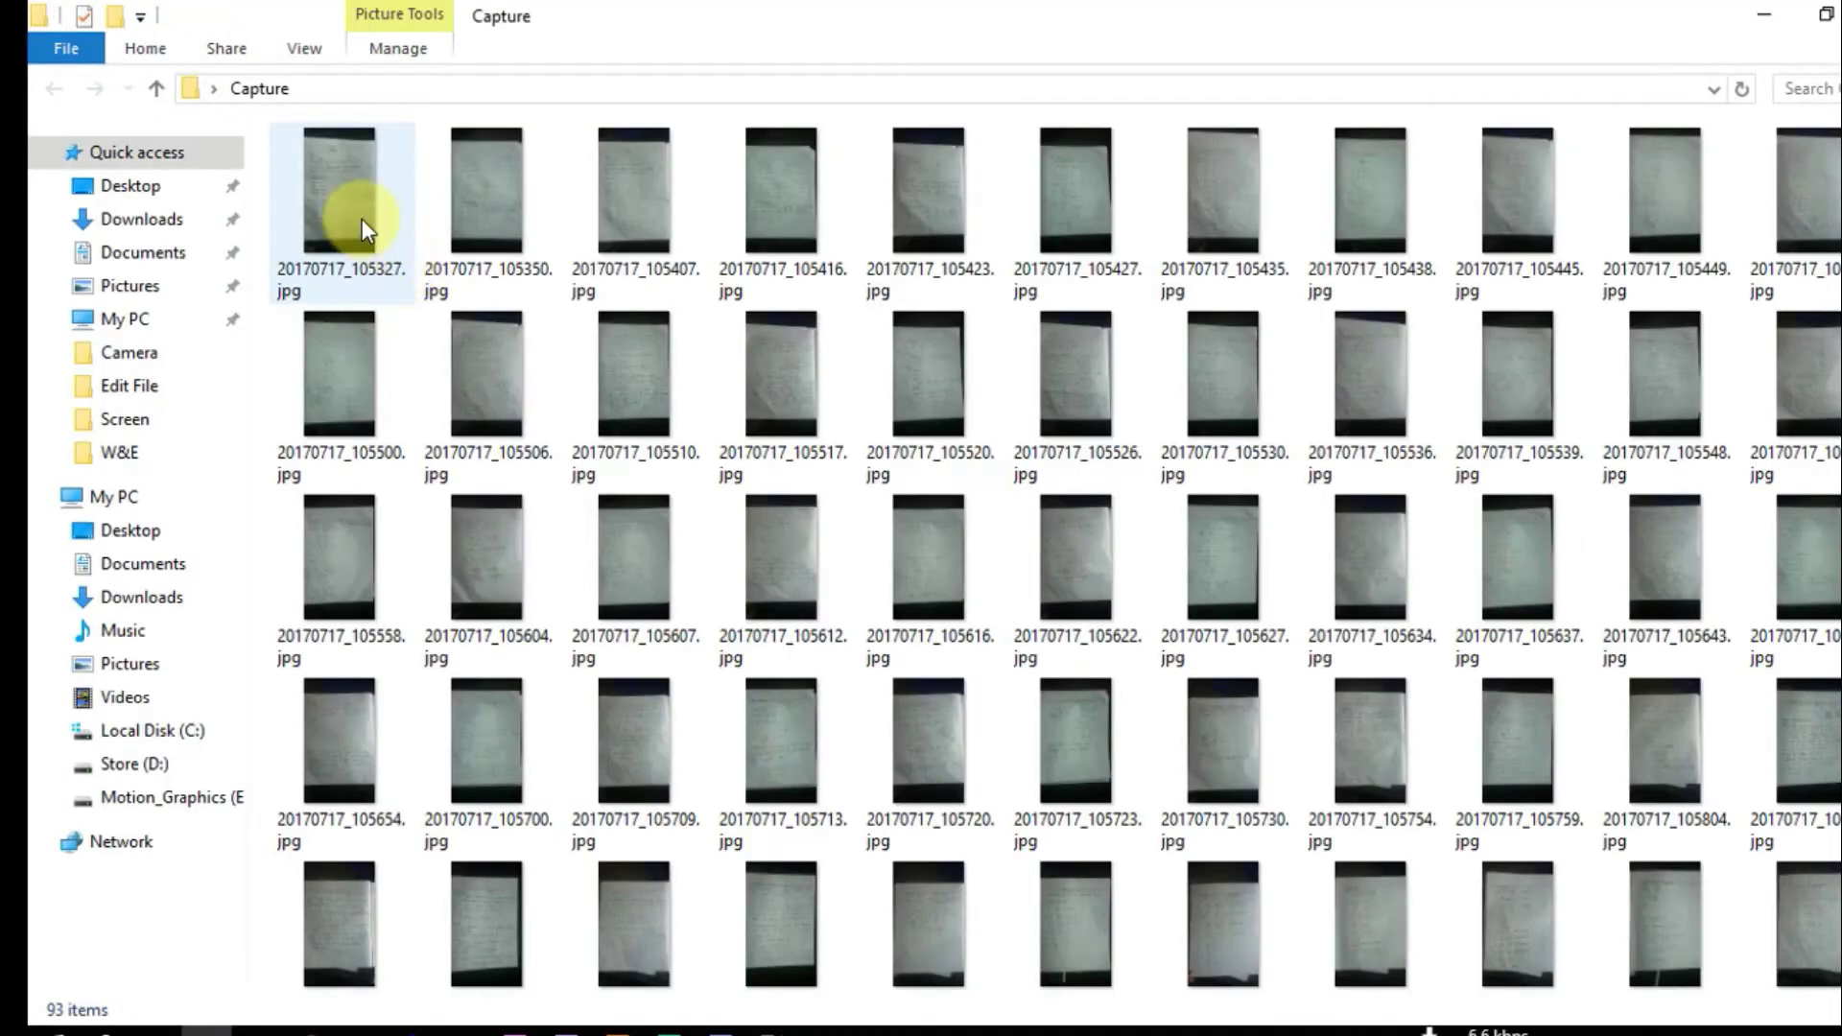
double_click(361, 219)
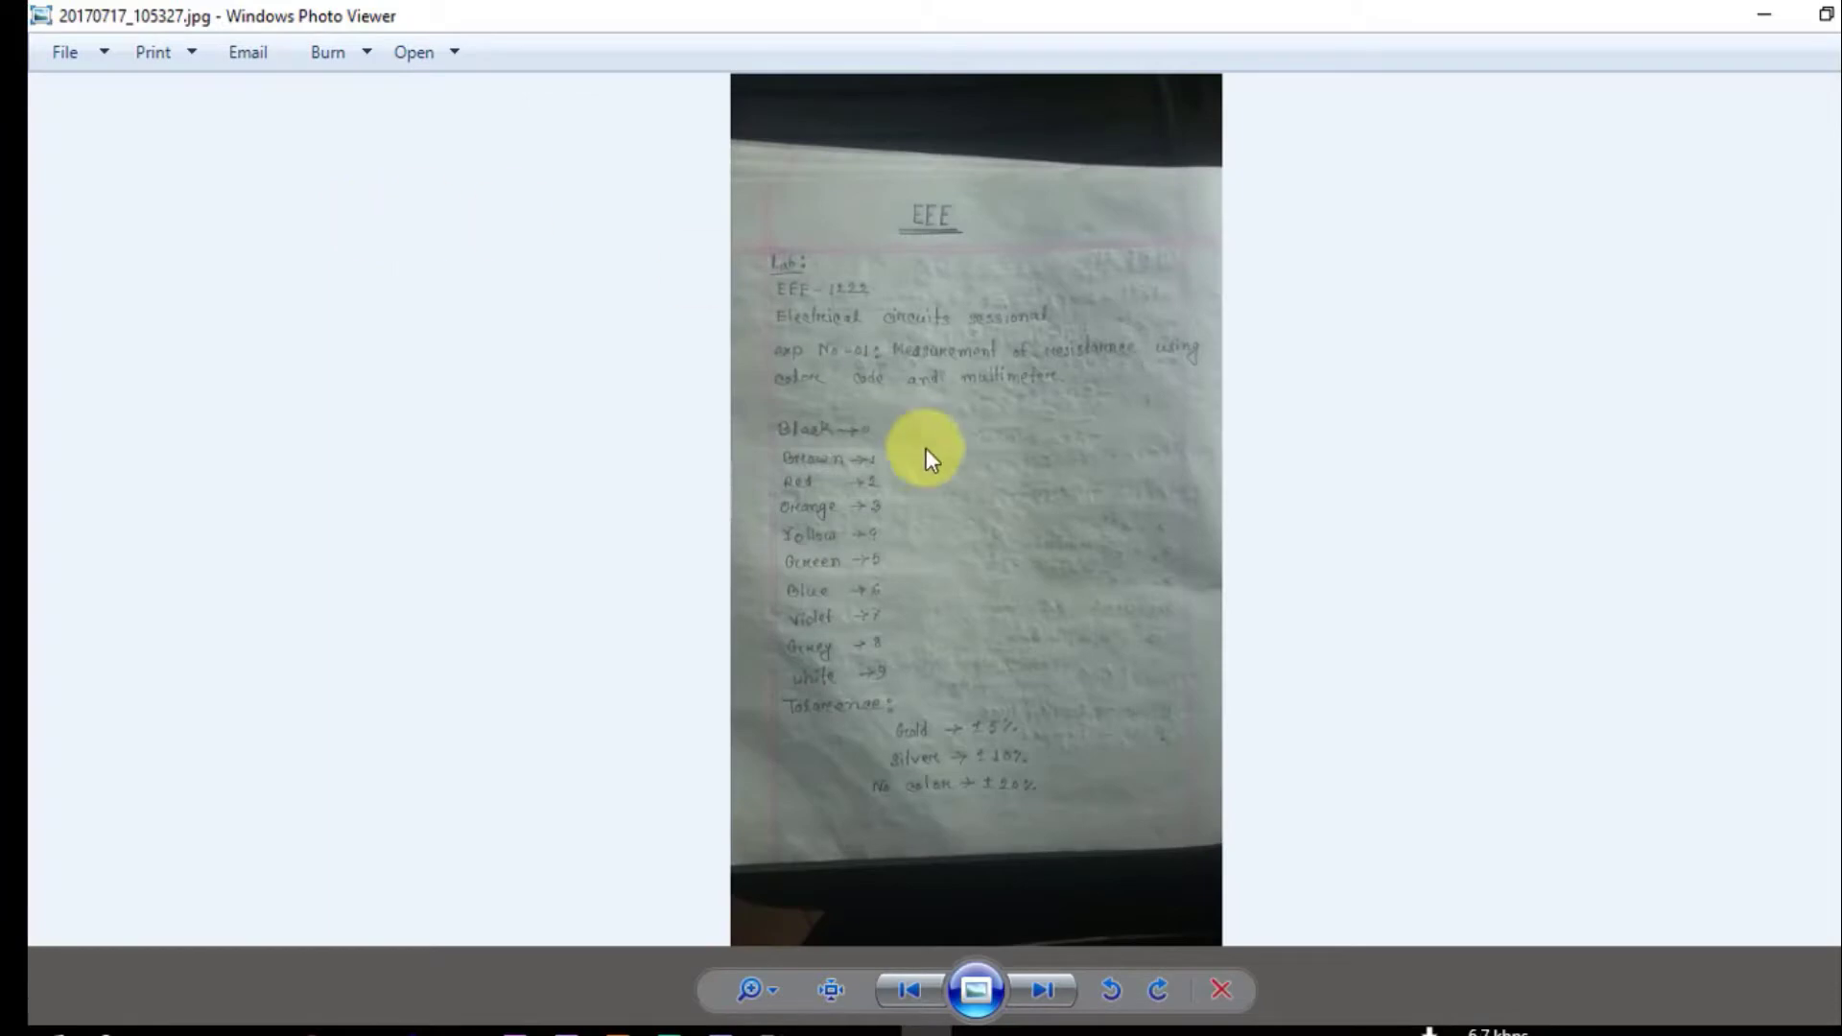
click(1061, 994)
click(1061, 994)
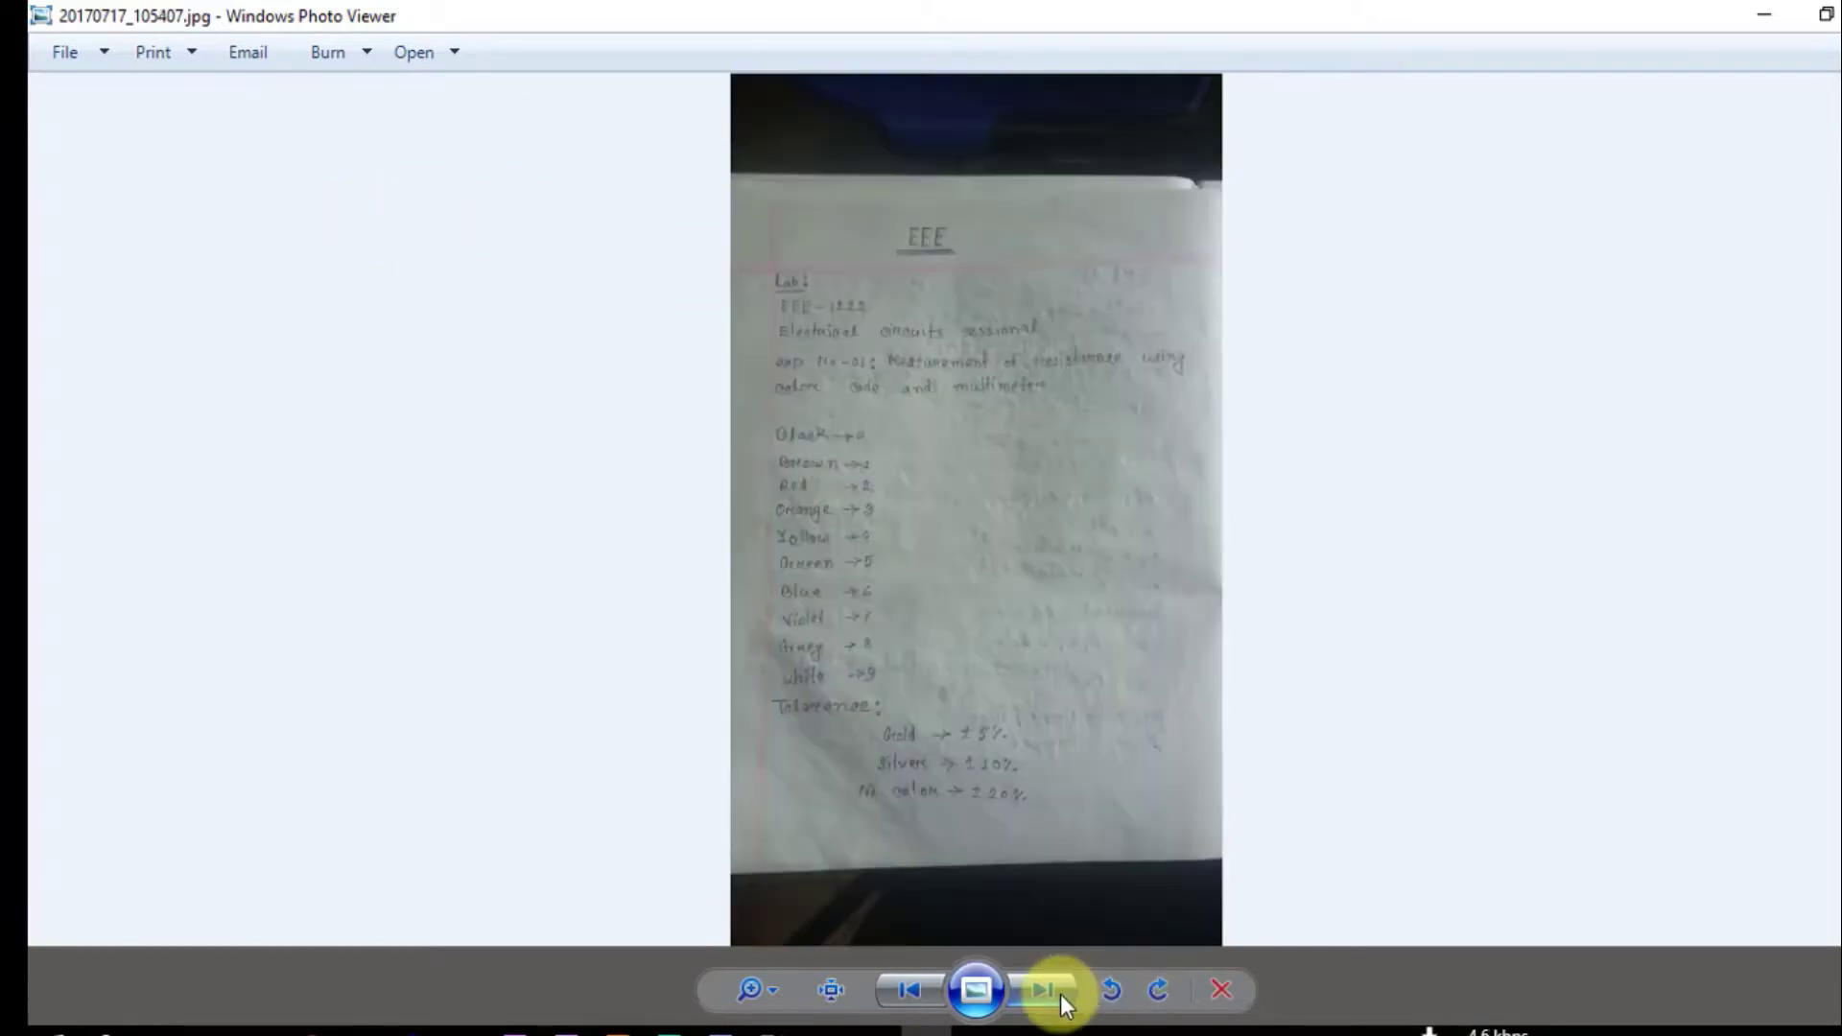
click(1061, 994)
scroll(987, 342, up, 5)
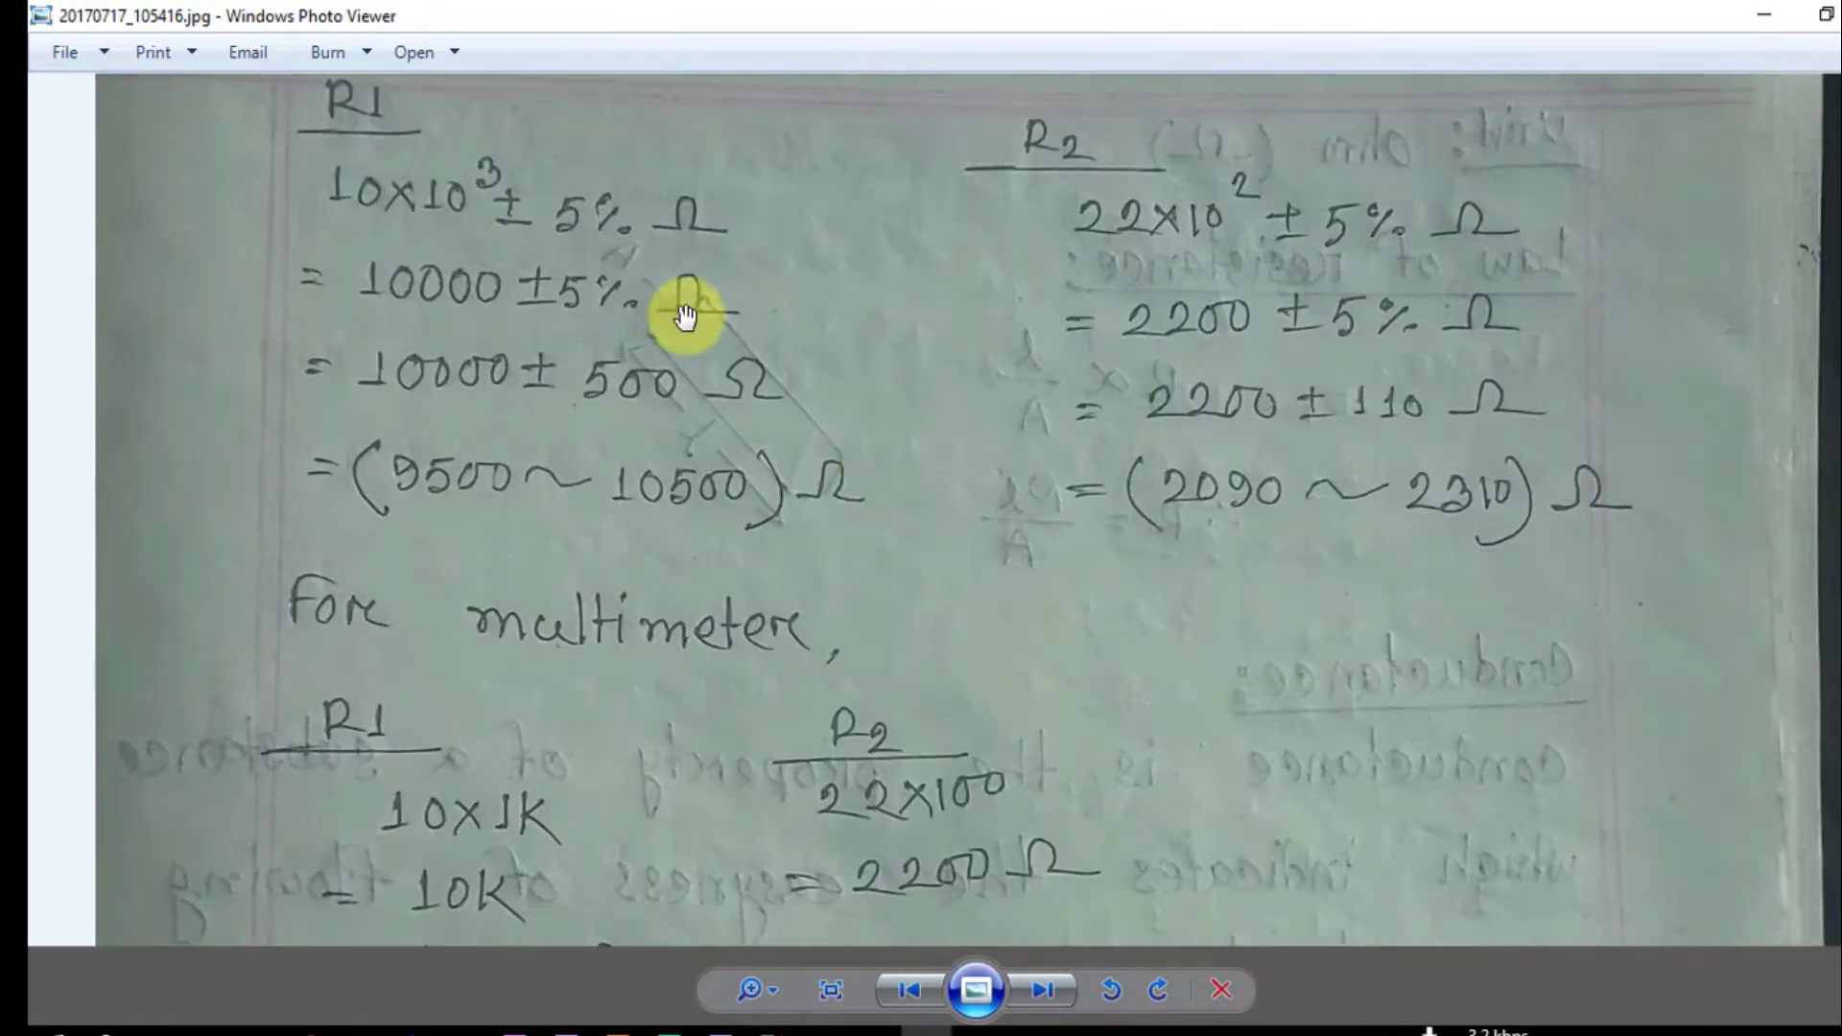
drag(690, 308, 691, 451)
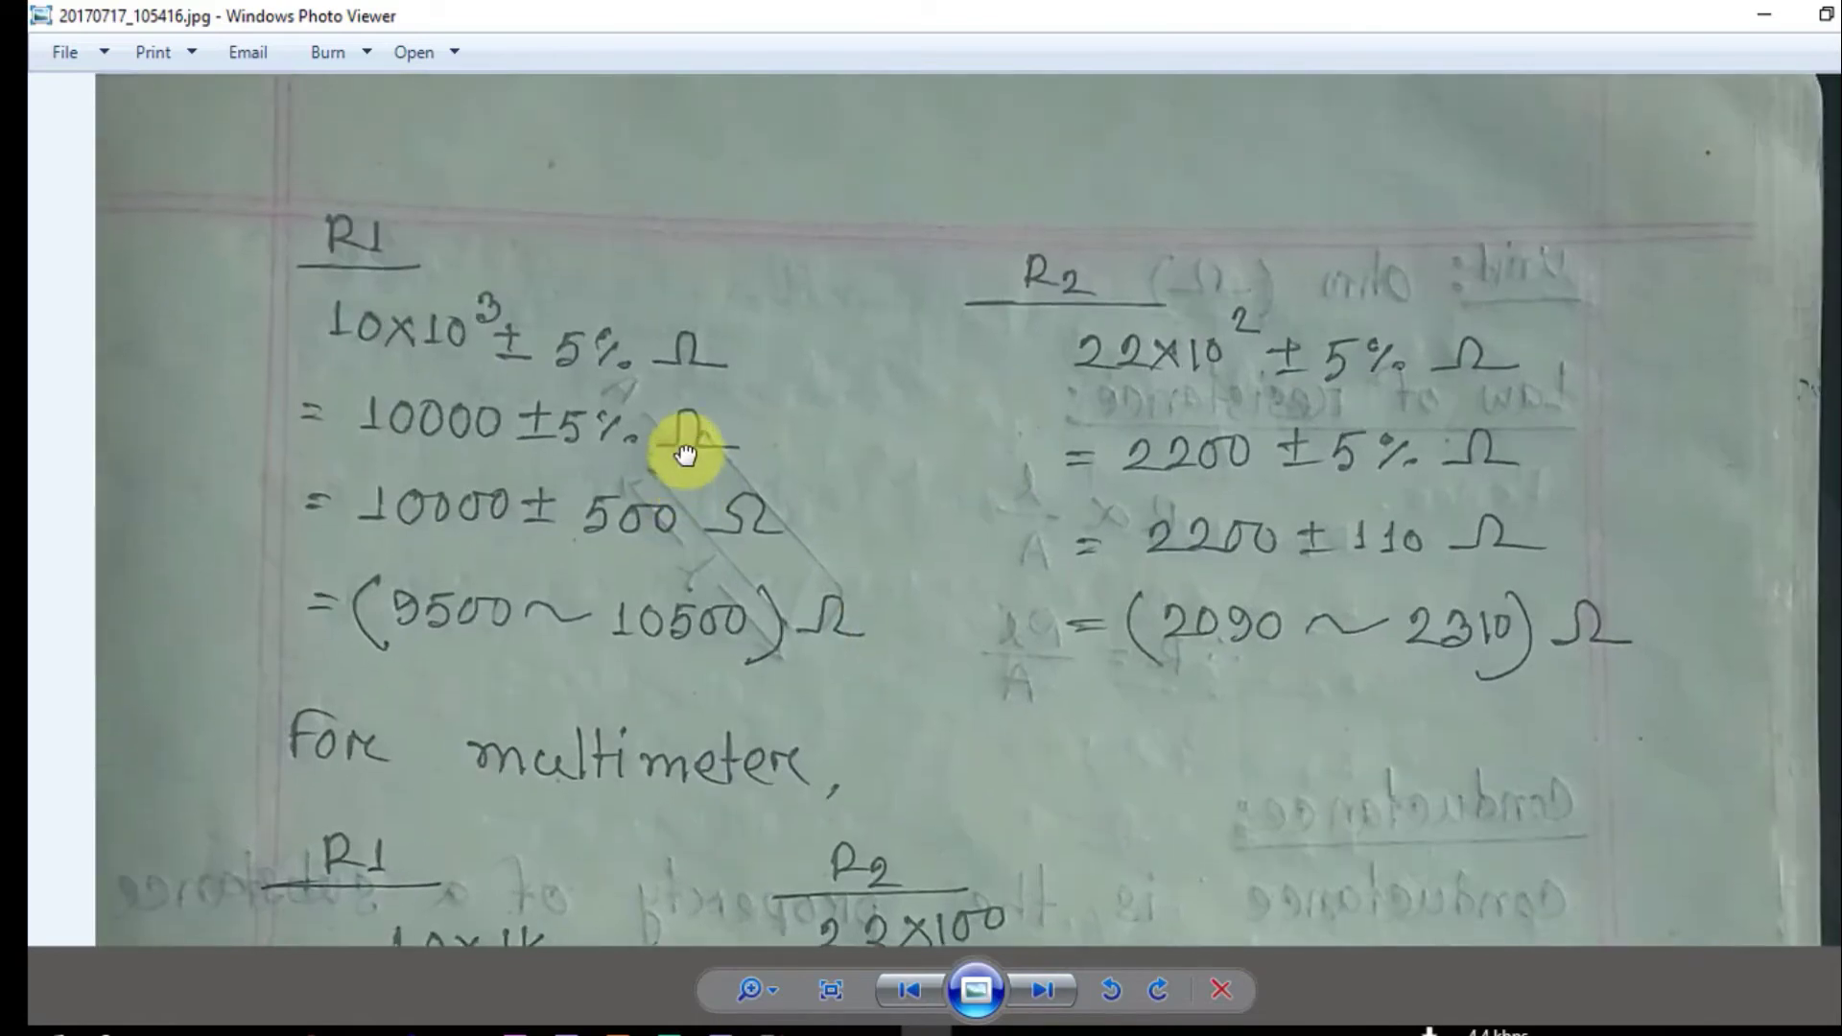
Examine the handwritten notes in 20170717_105423.jpg and 20170717_105427.jpg up close.
click(1042, 991)
scroll(814, 319, up, 5)
scroll(814, 320, down, 3)
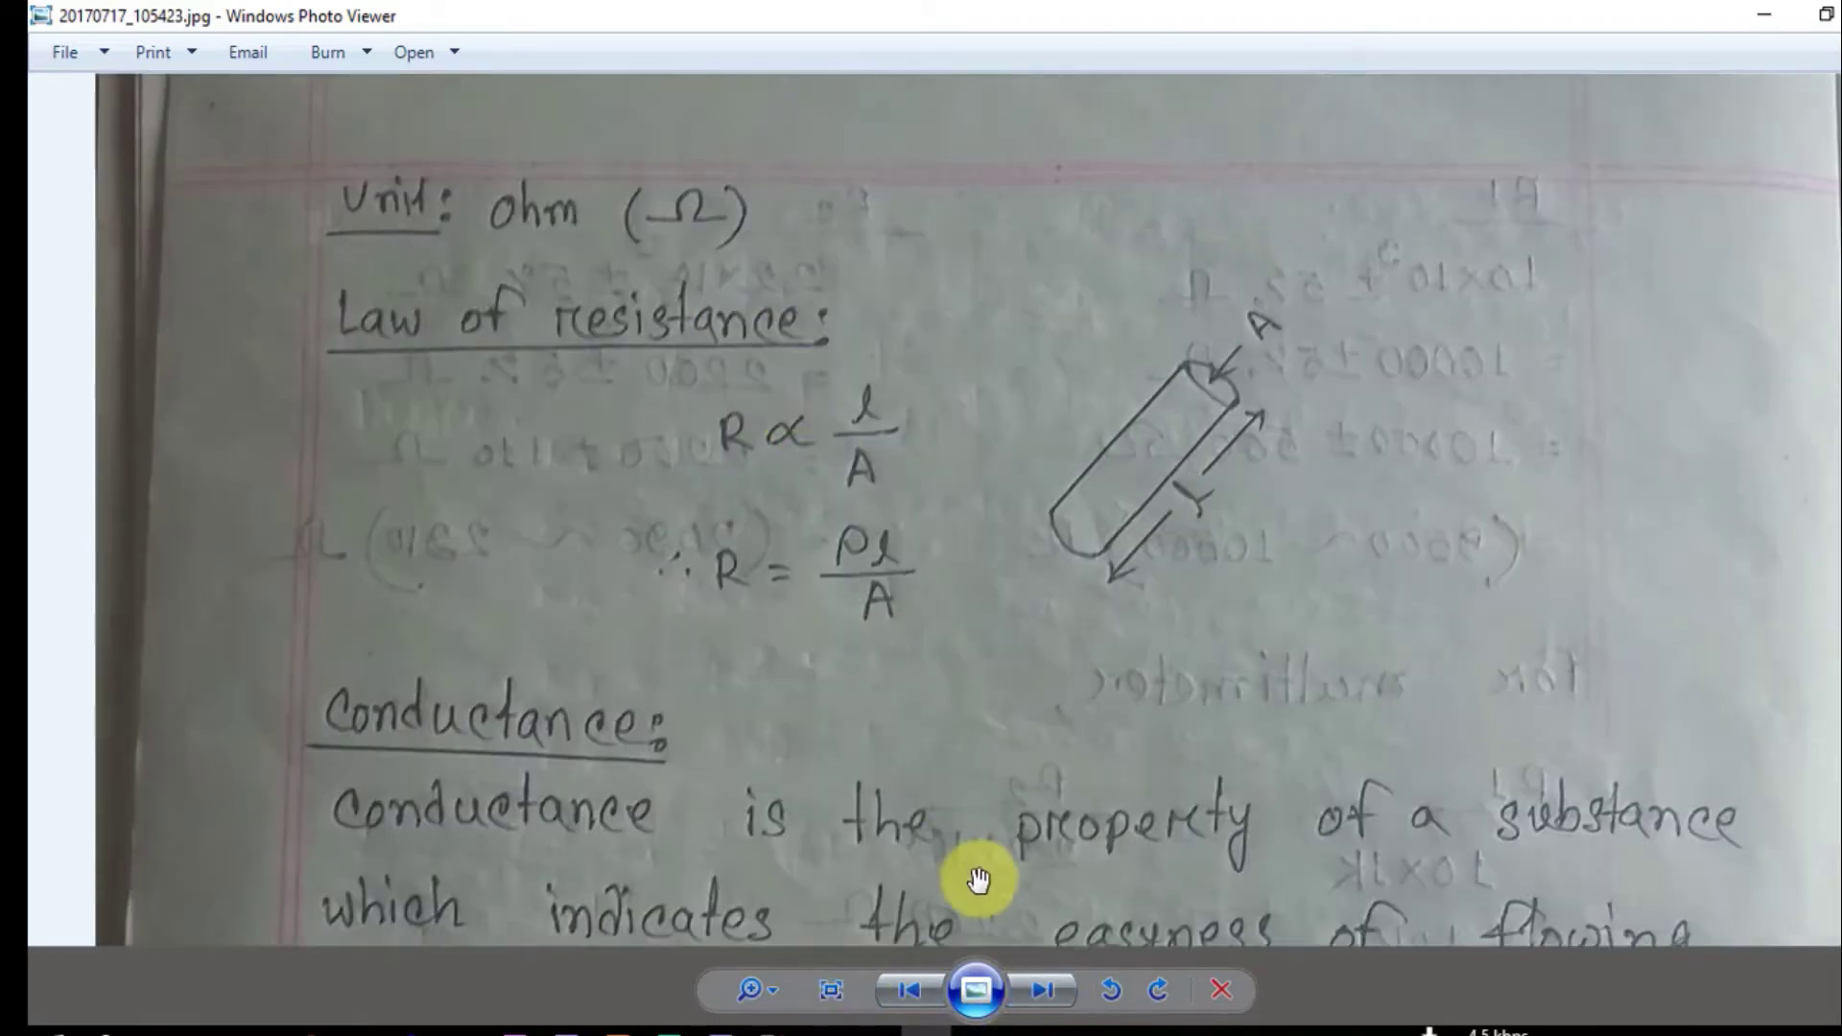
click(1042, 991)
scroll(905, 360, up, 5)
drag(822, 259, 851, 539)
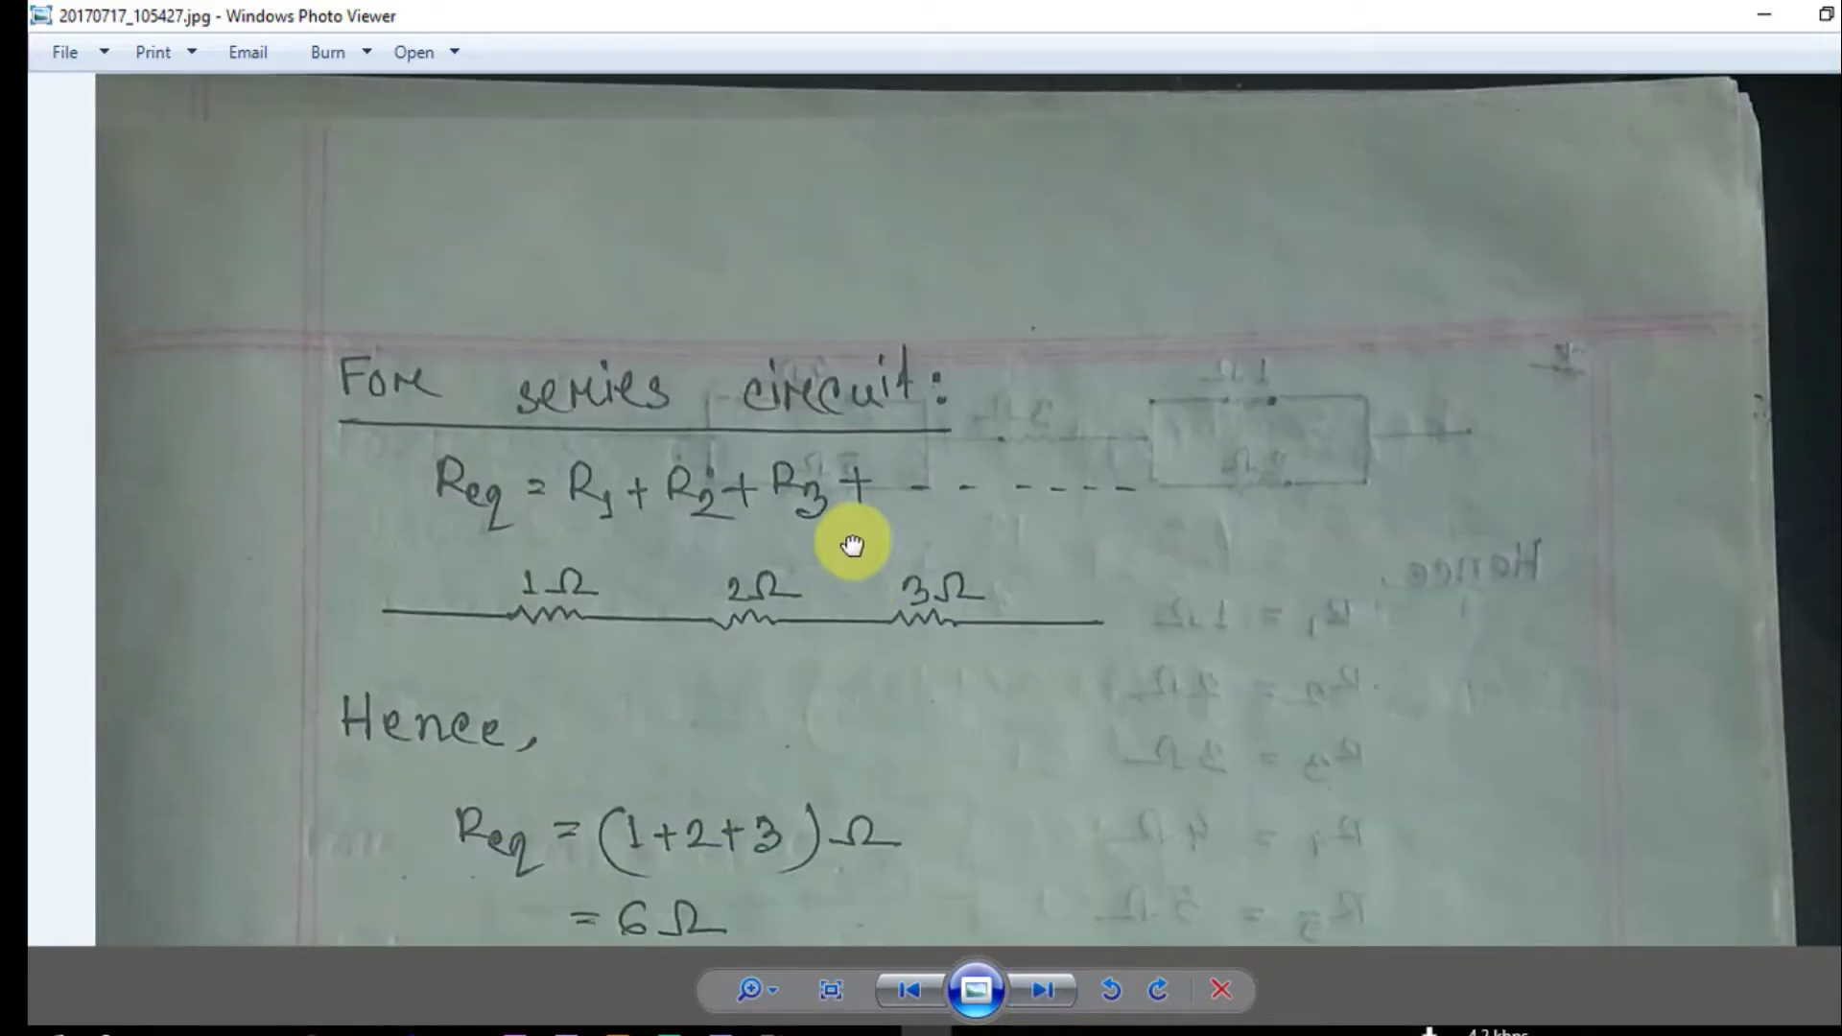
Examine the circuit diagram and resistance values in 20170717_105435.jpg at different magnifications.
click(1042, 991)
scroll(954, 403, up, 3)
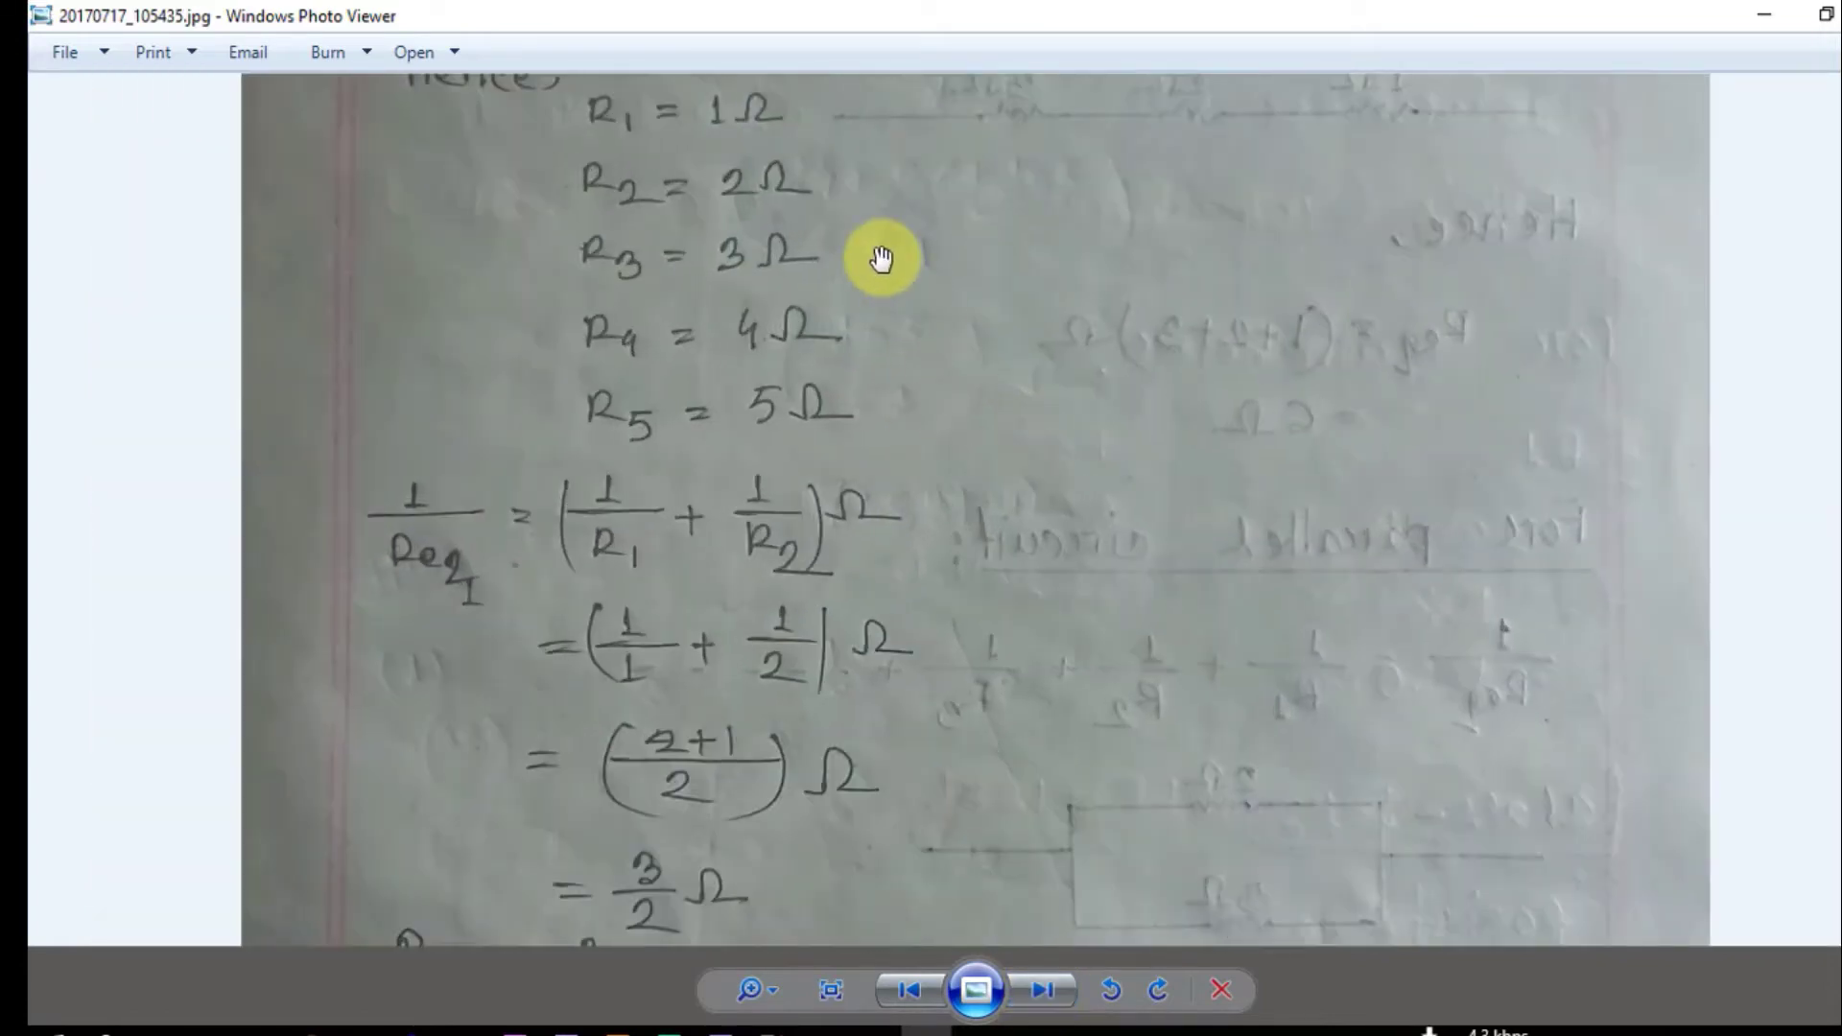
drag(877, 255, 877, 659)
scroll(575, 470, up, 3)
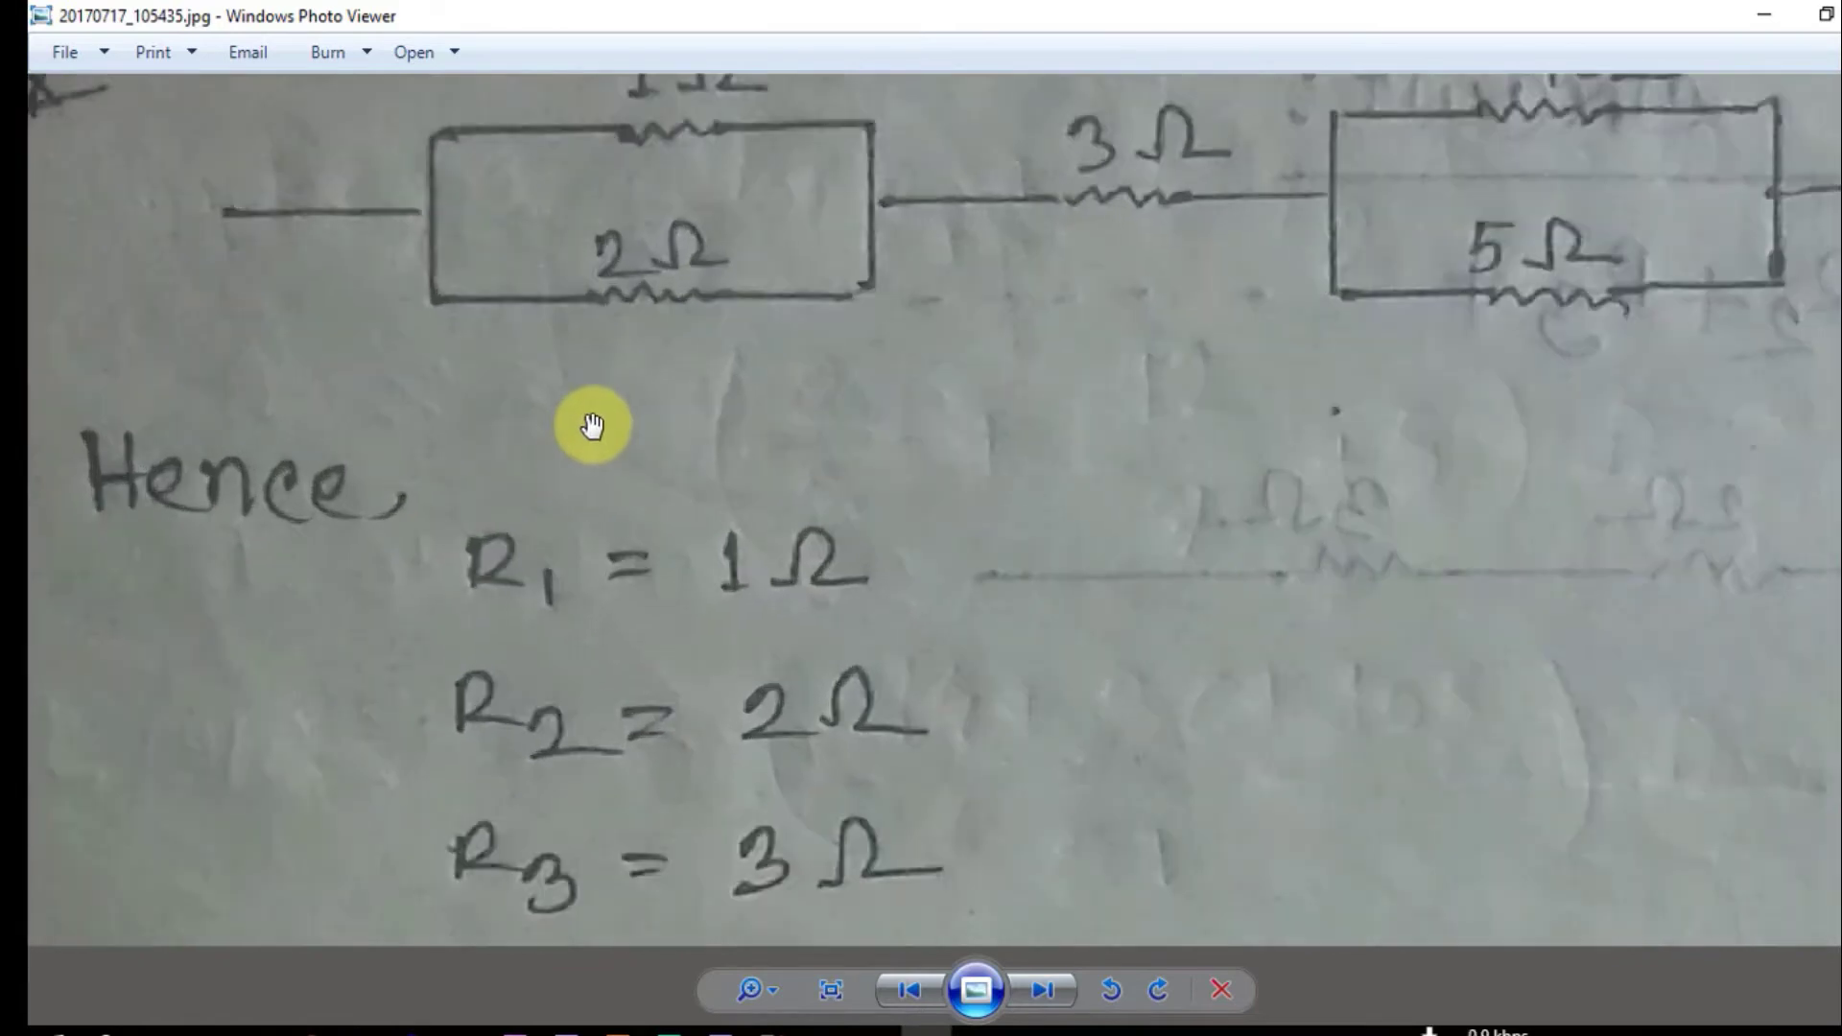
drag(595, 423, 638, 326)
scroll(638, 326, down, 5)
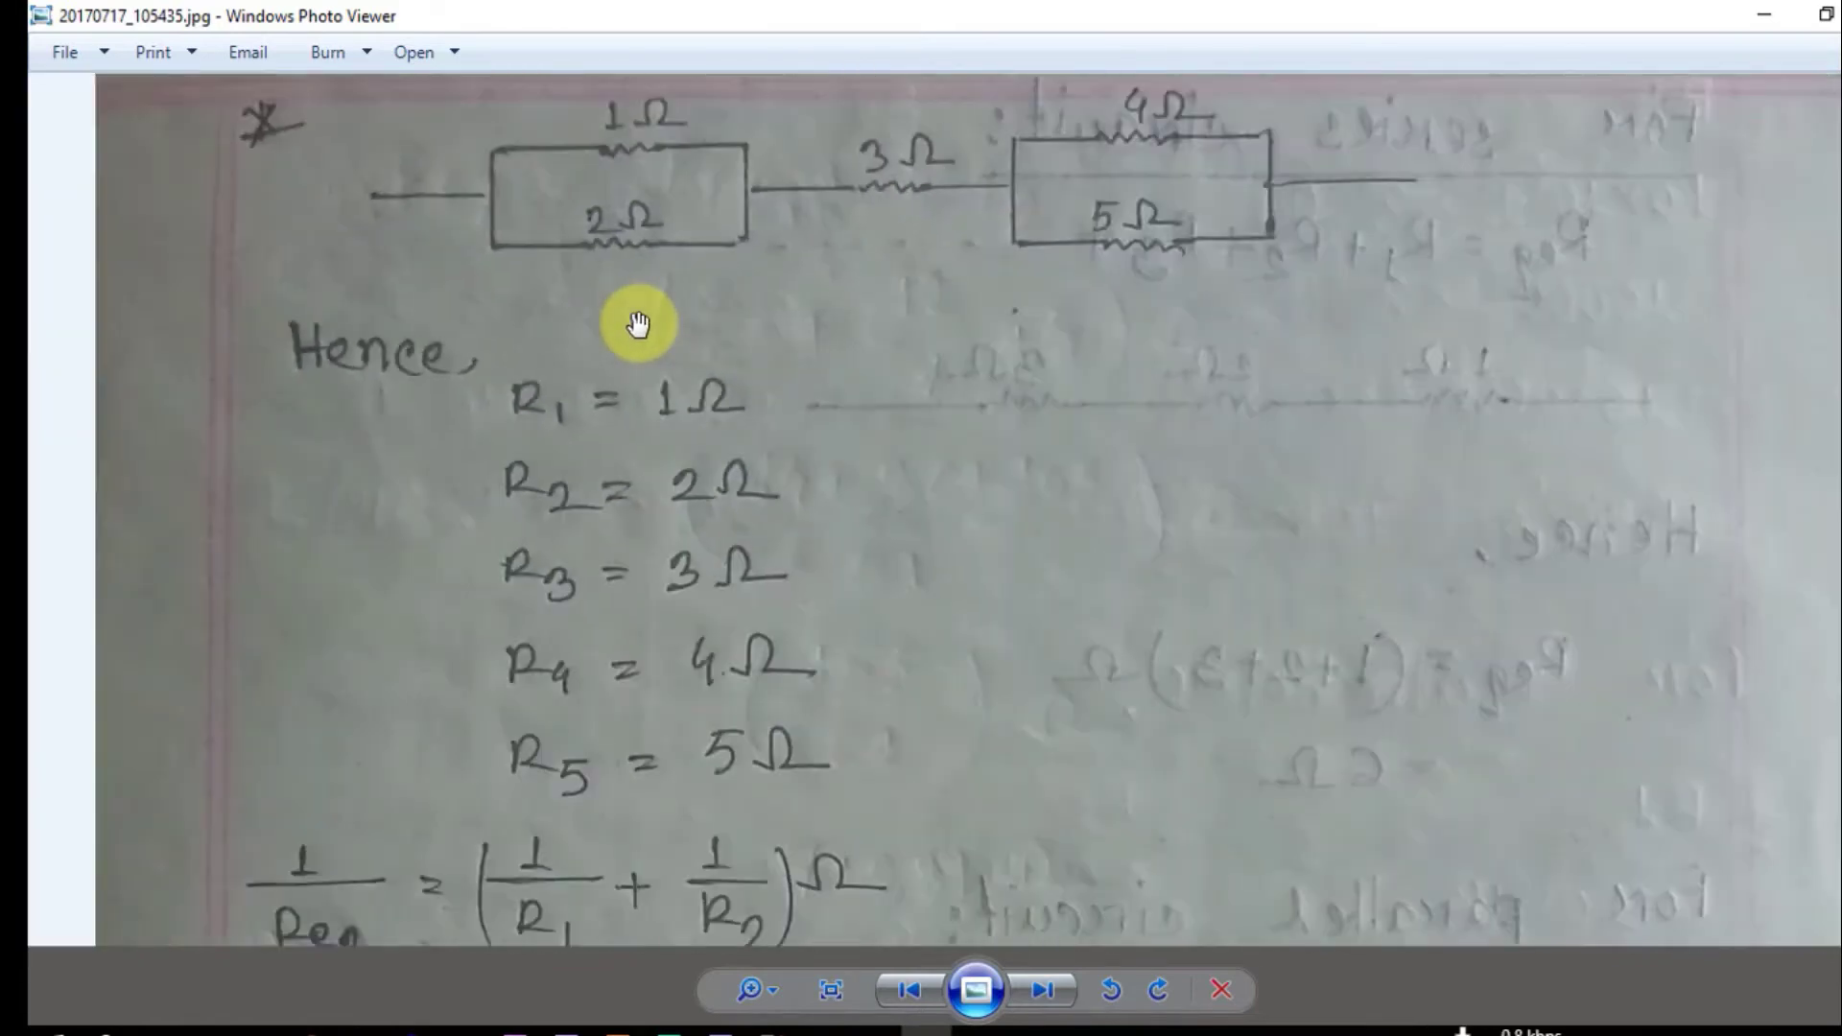
scroll(794, 300, up, 3)
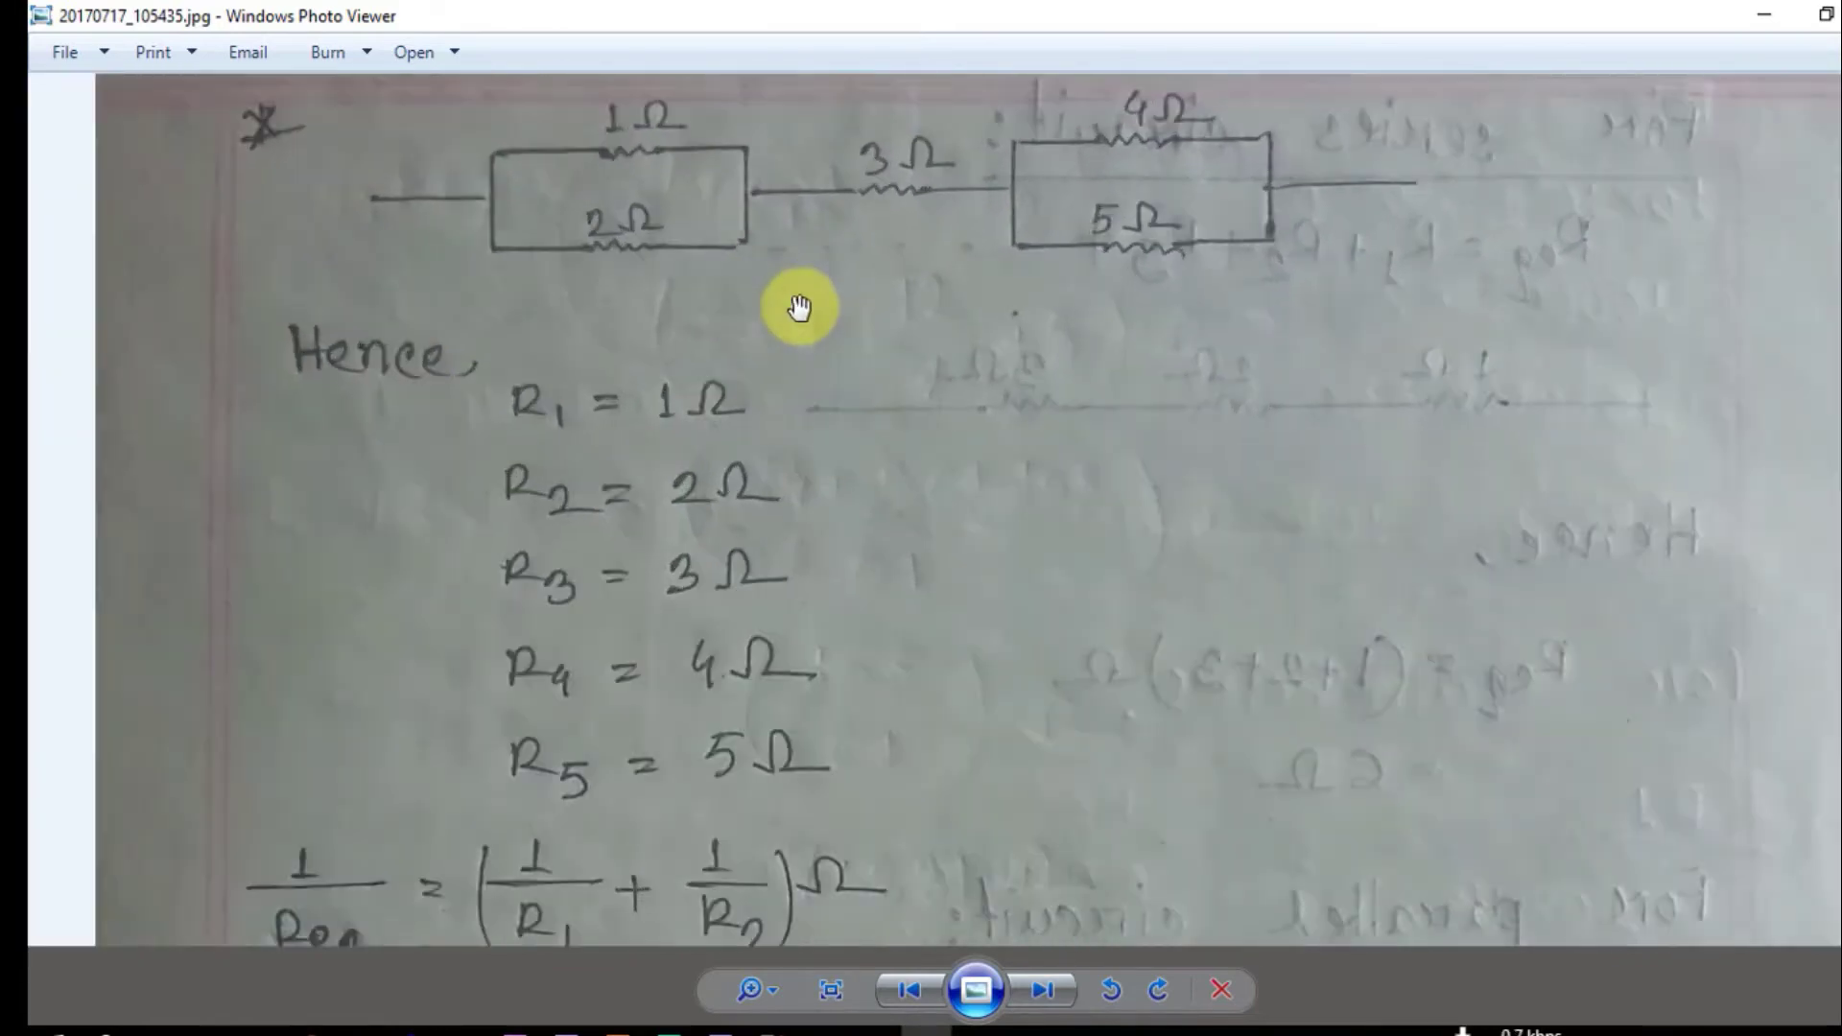
drag(555, 234, 560, 410)
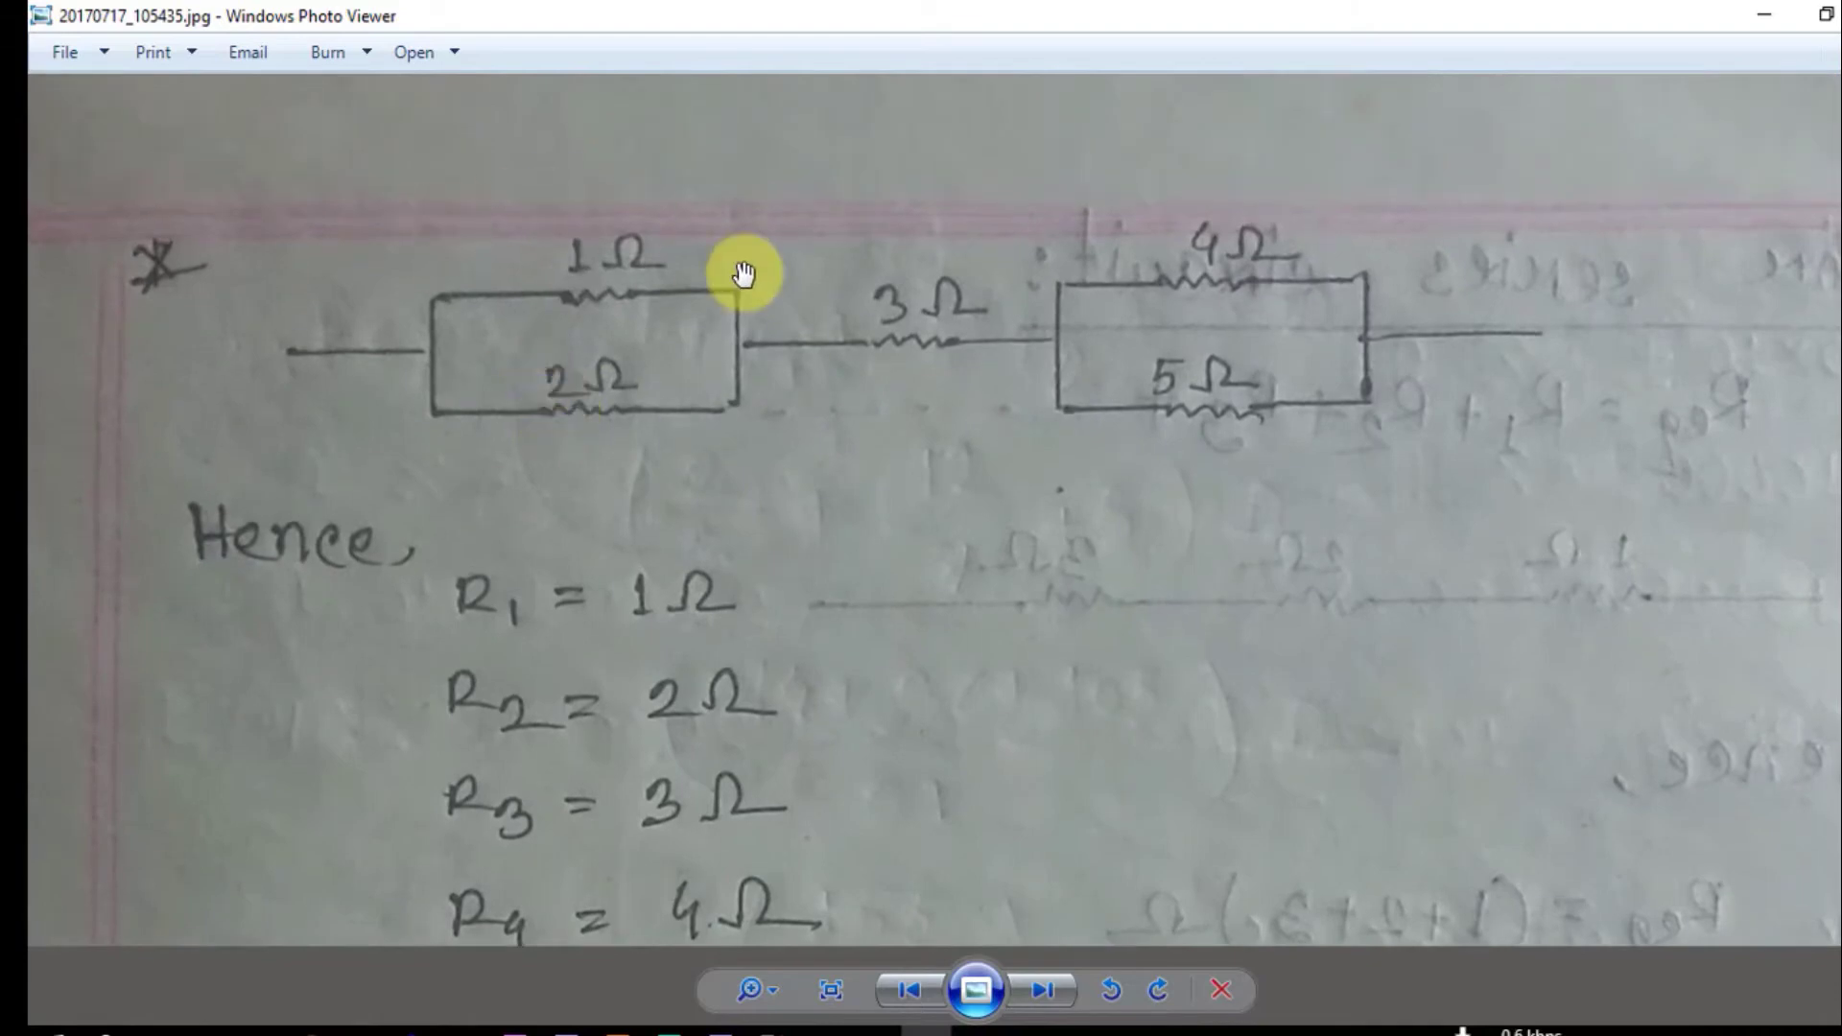
drag(419, 451, 481, 390)
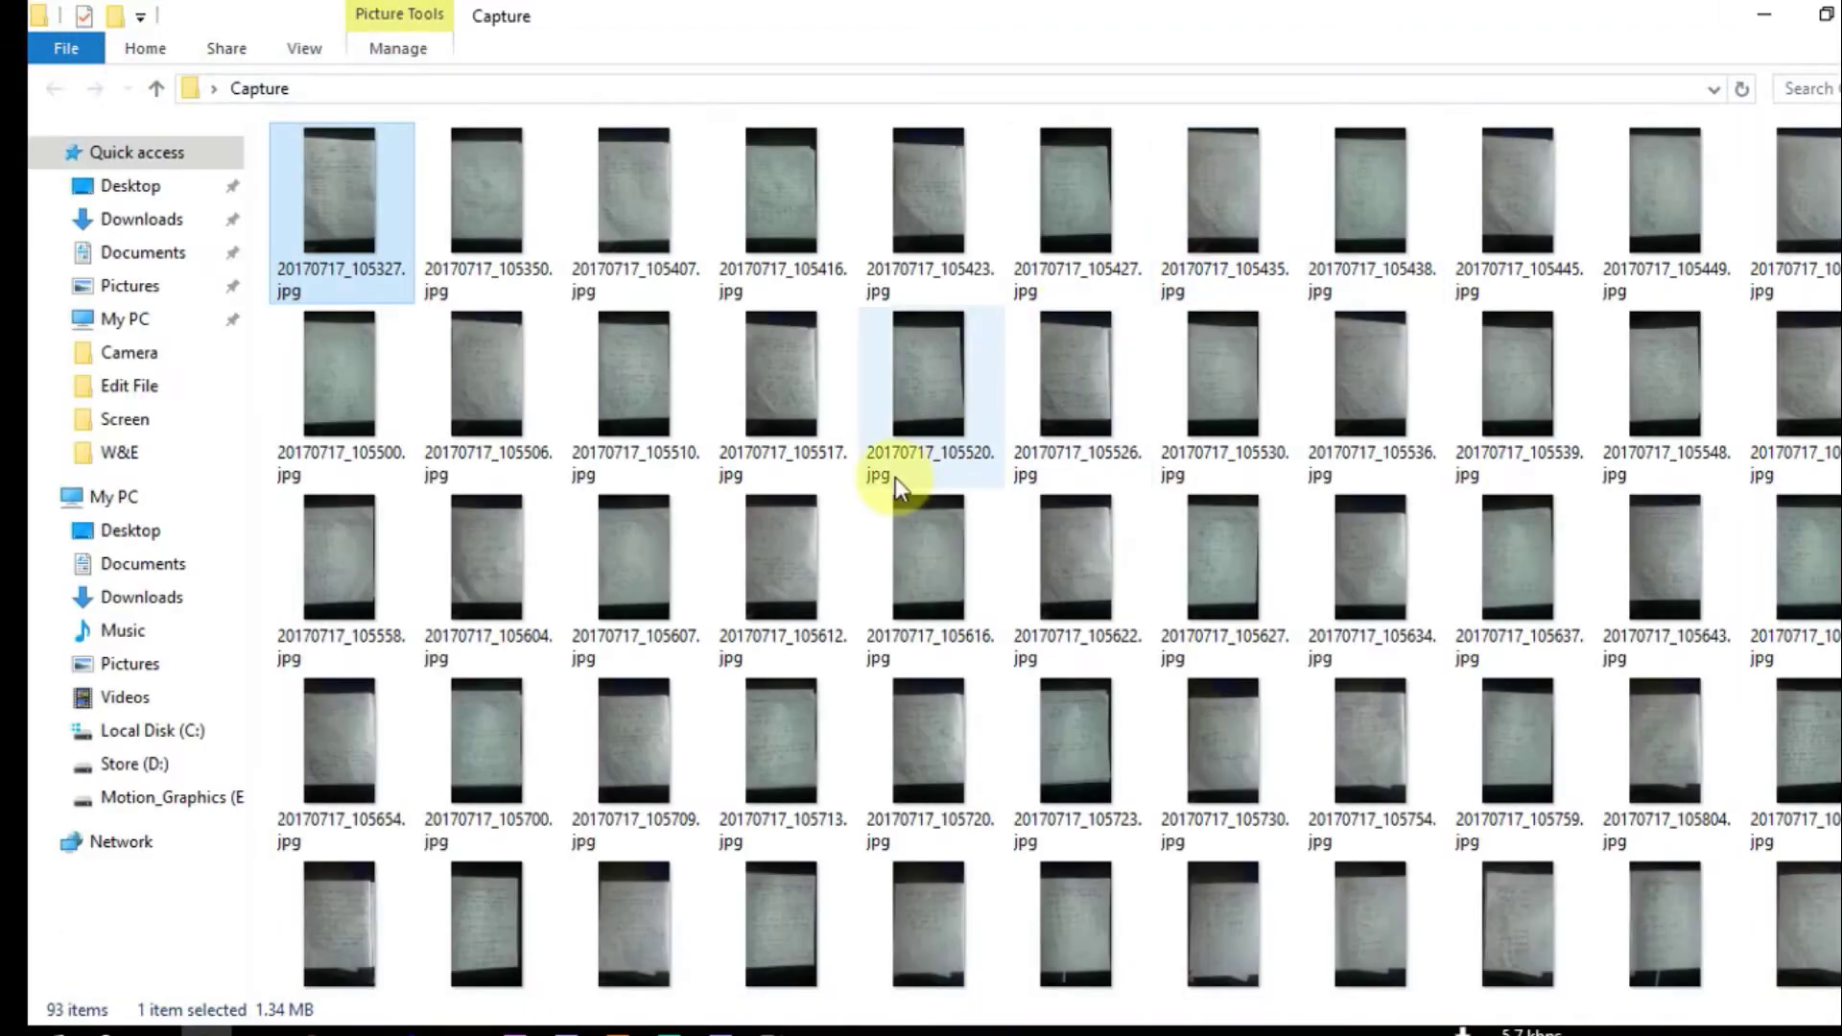
Look through all the photo thumbnails in the Capture folder from beginning to end.
scroll(895, 476, down, 3)
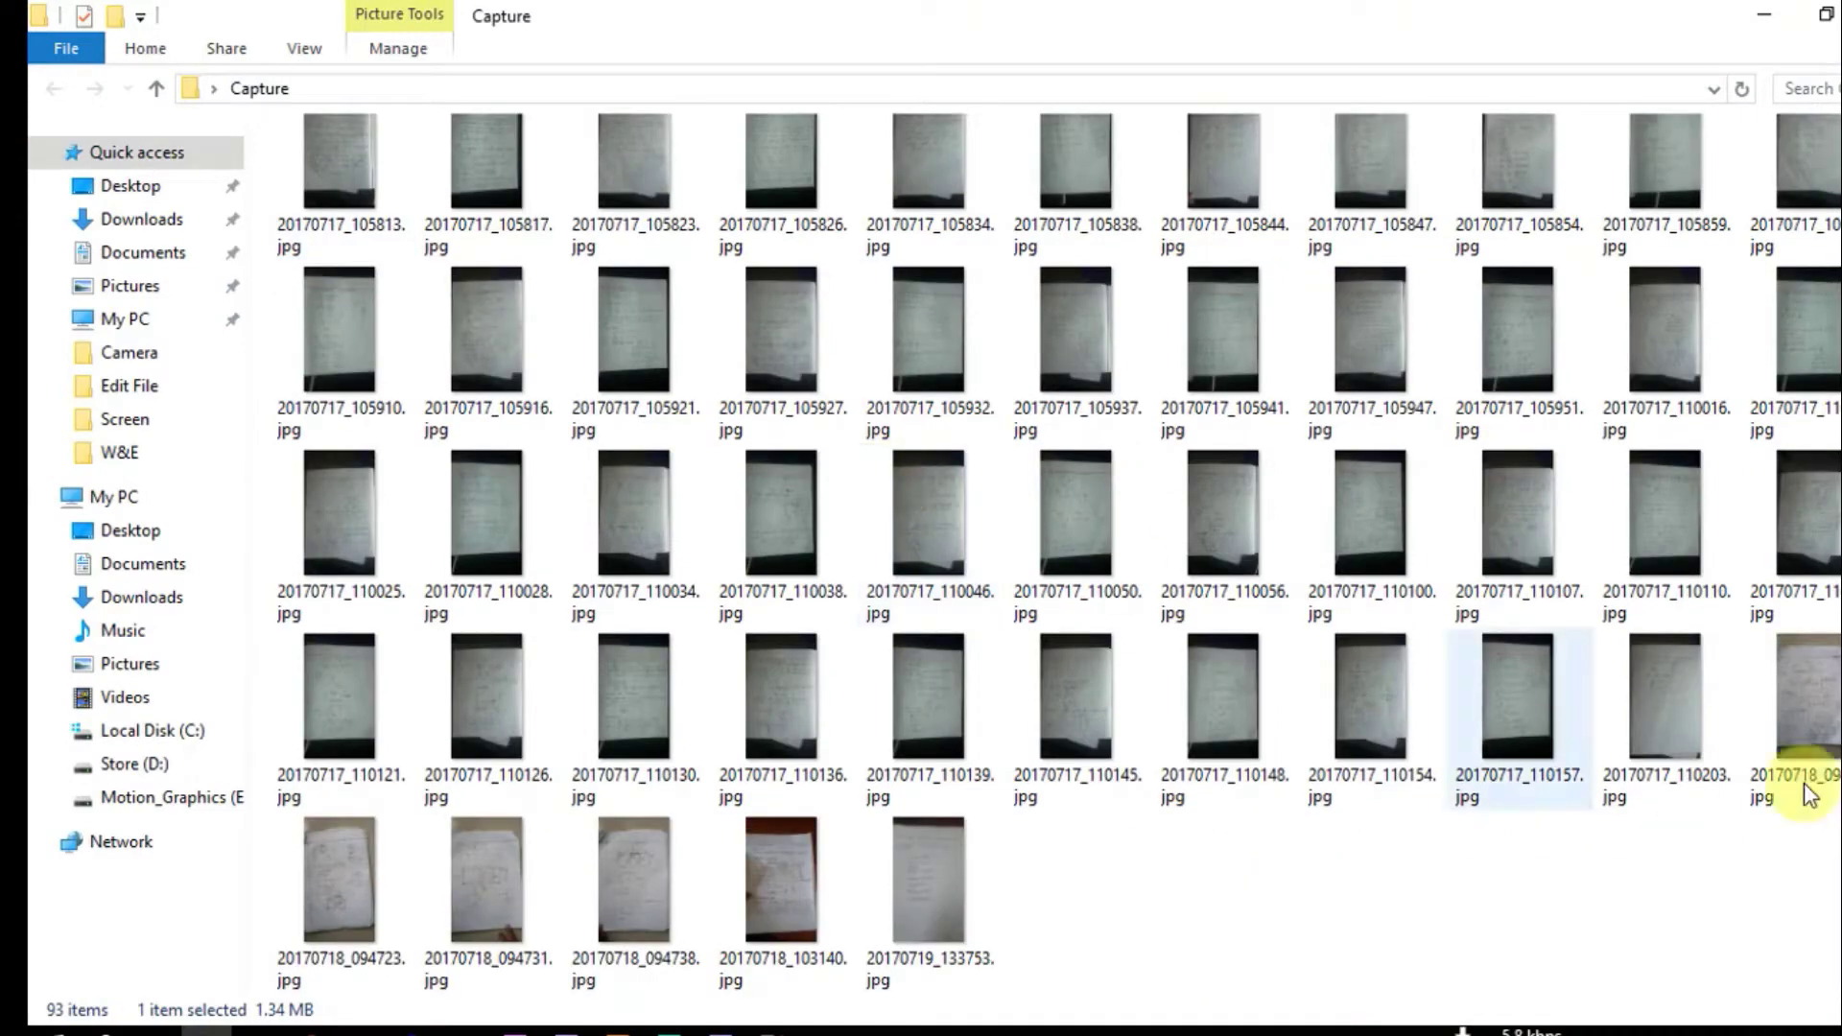
scroll(1804, 772, up, 5)
scroll(1060, 554, up, 3)
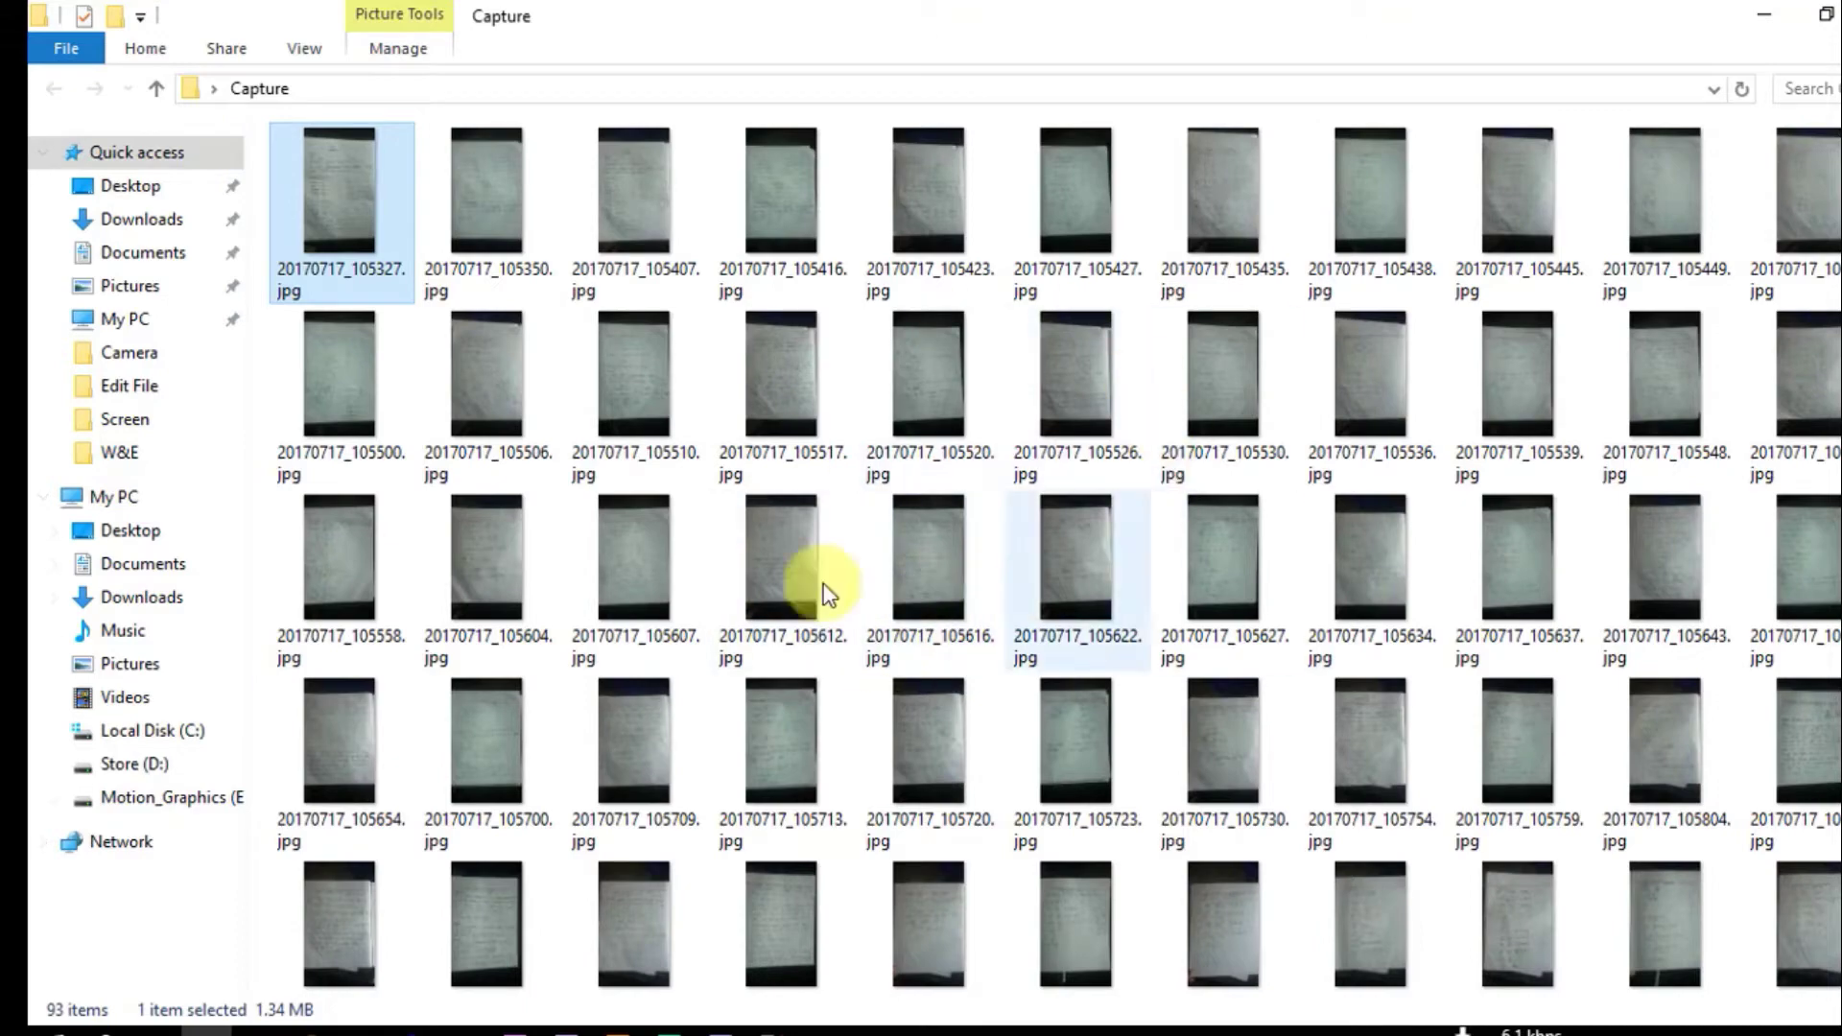
scroll(1669, 461, down, 5)
scroll(1348, 921, down, 2)
scroll(1348, 921, up, 8)
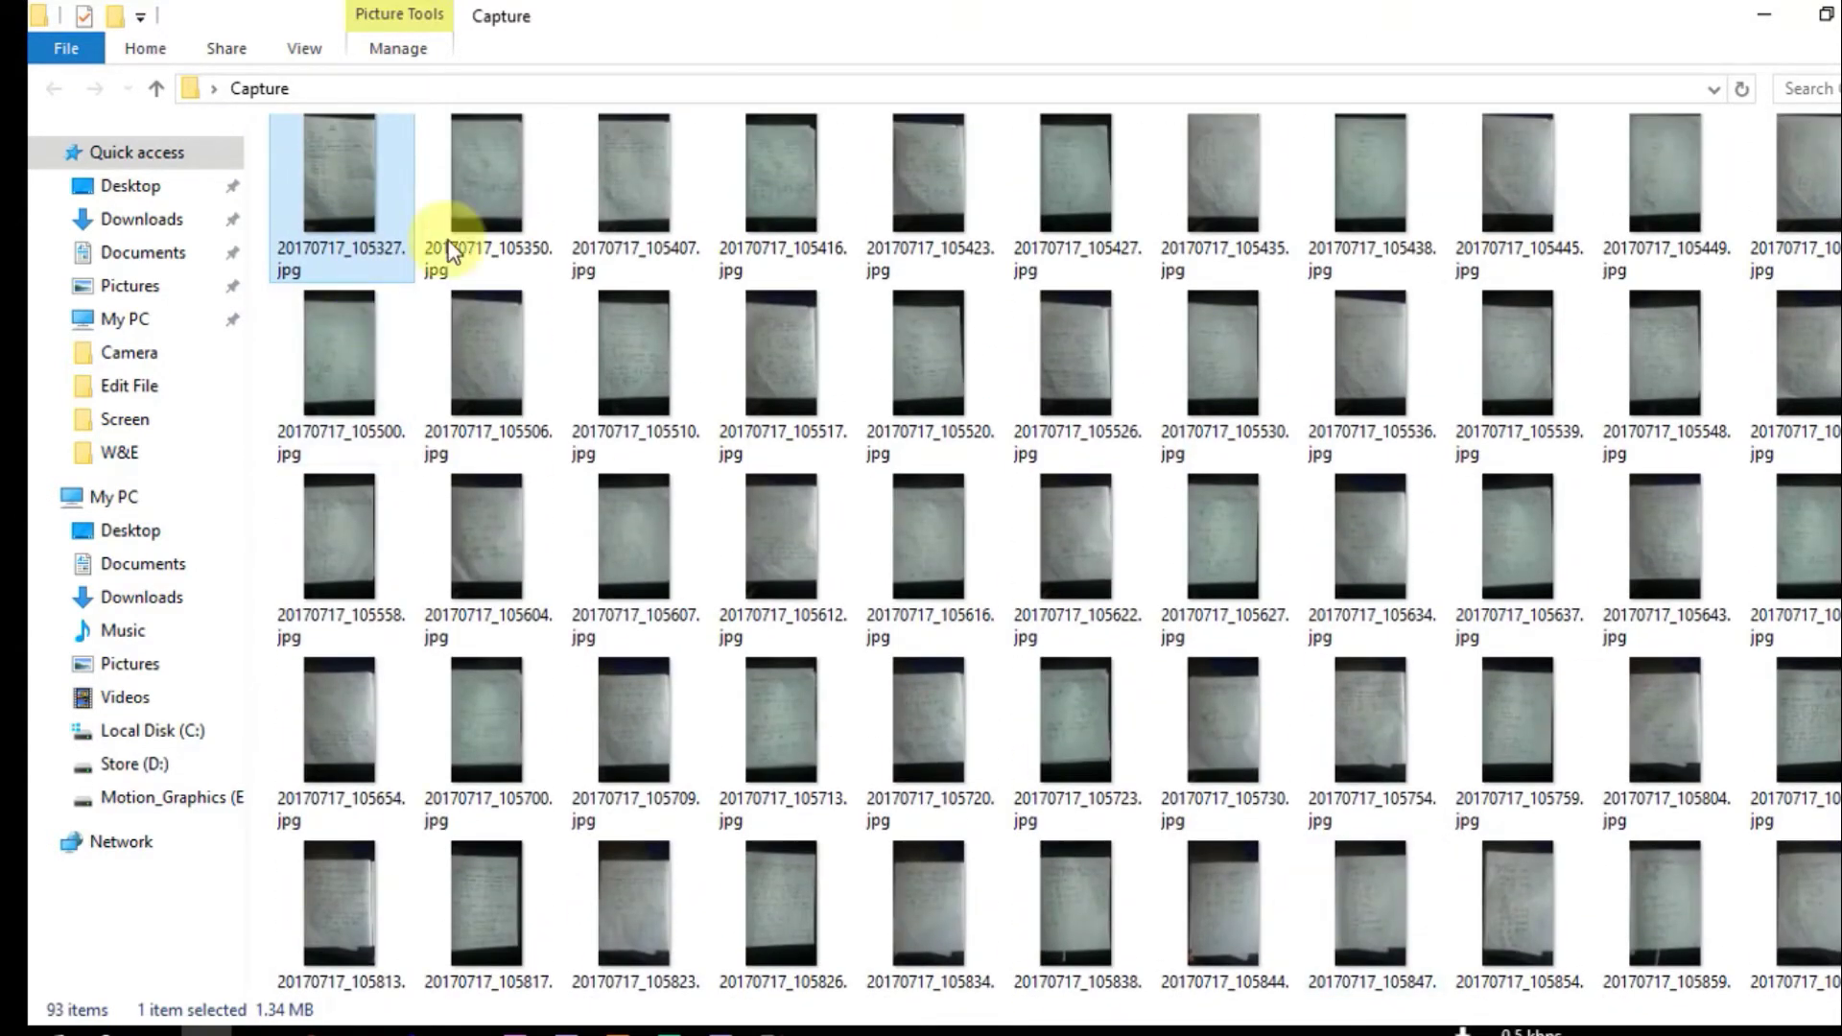
scroll(1056, 557, down, 5)
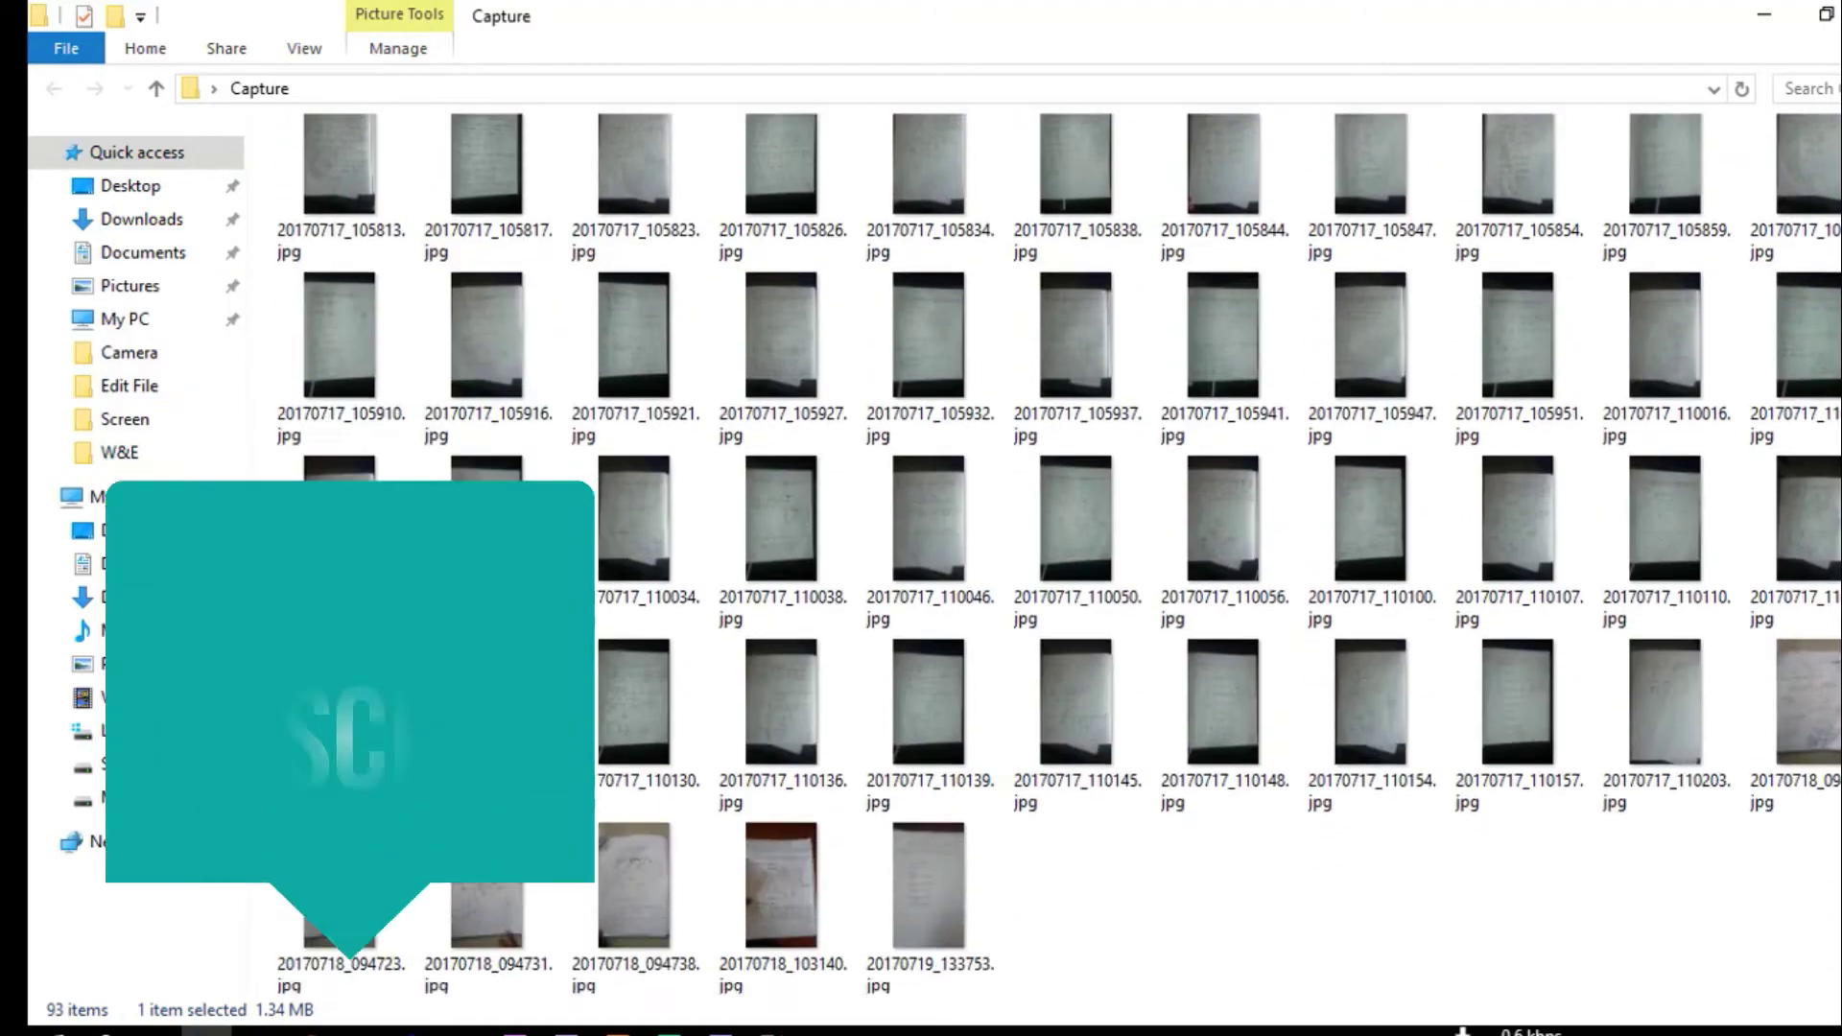
scroll(1059, 729, up, 6)
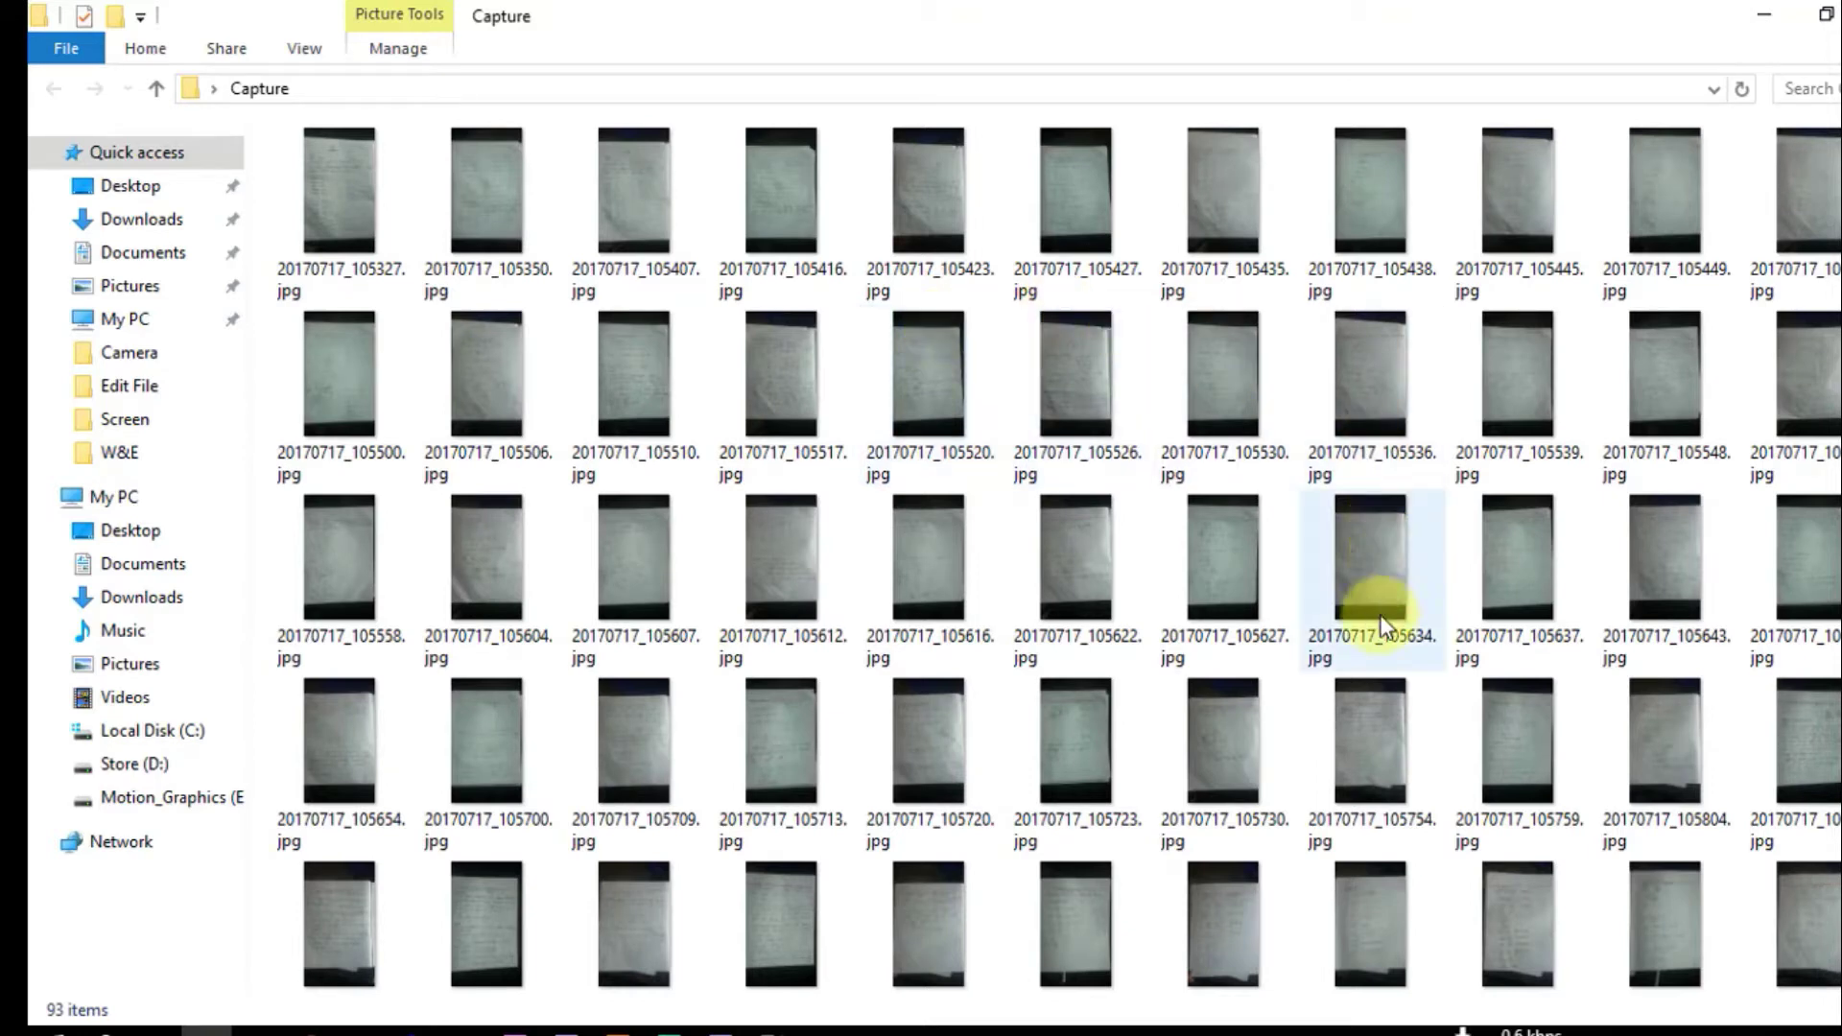
Create a new folder named Com inside the Capture folder on the desktop.
scroll(721, 460, down, 5)
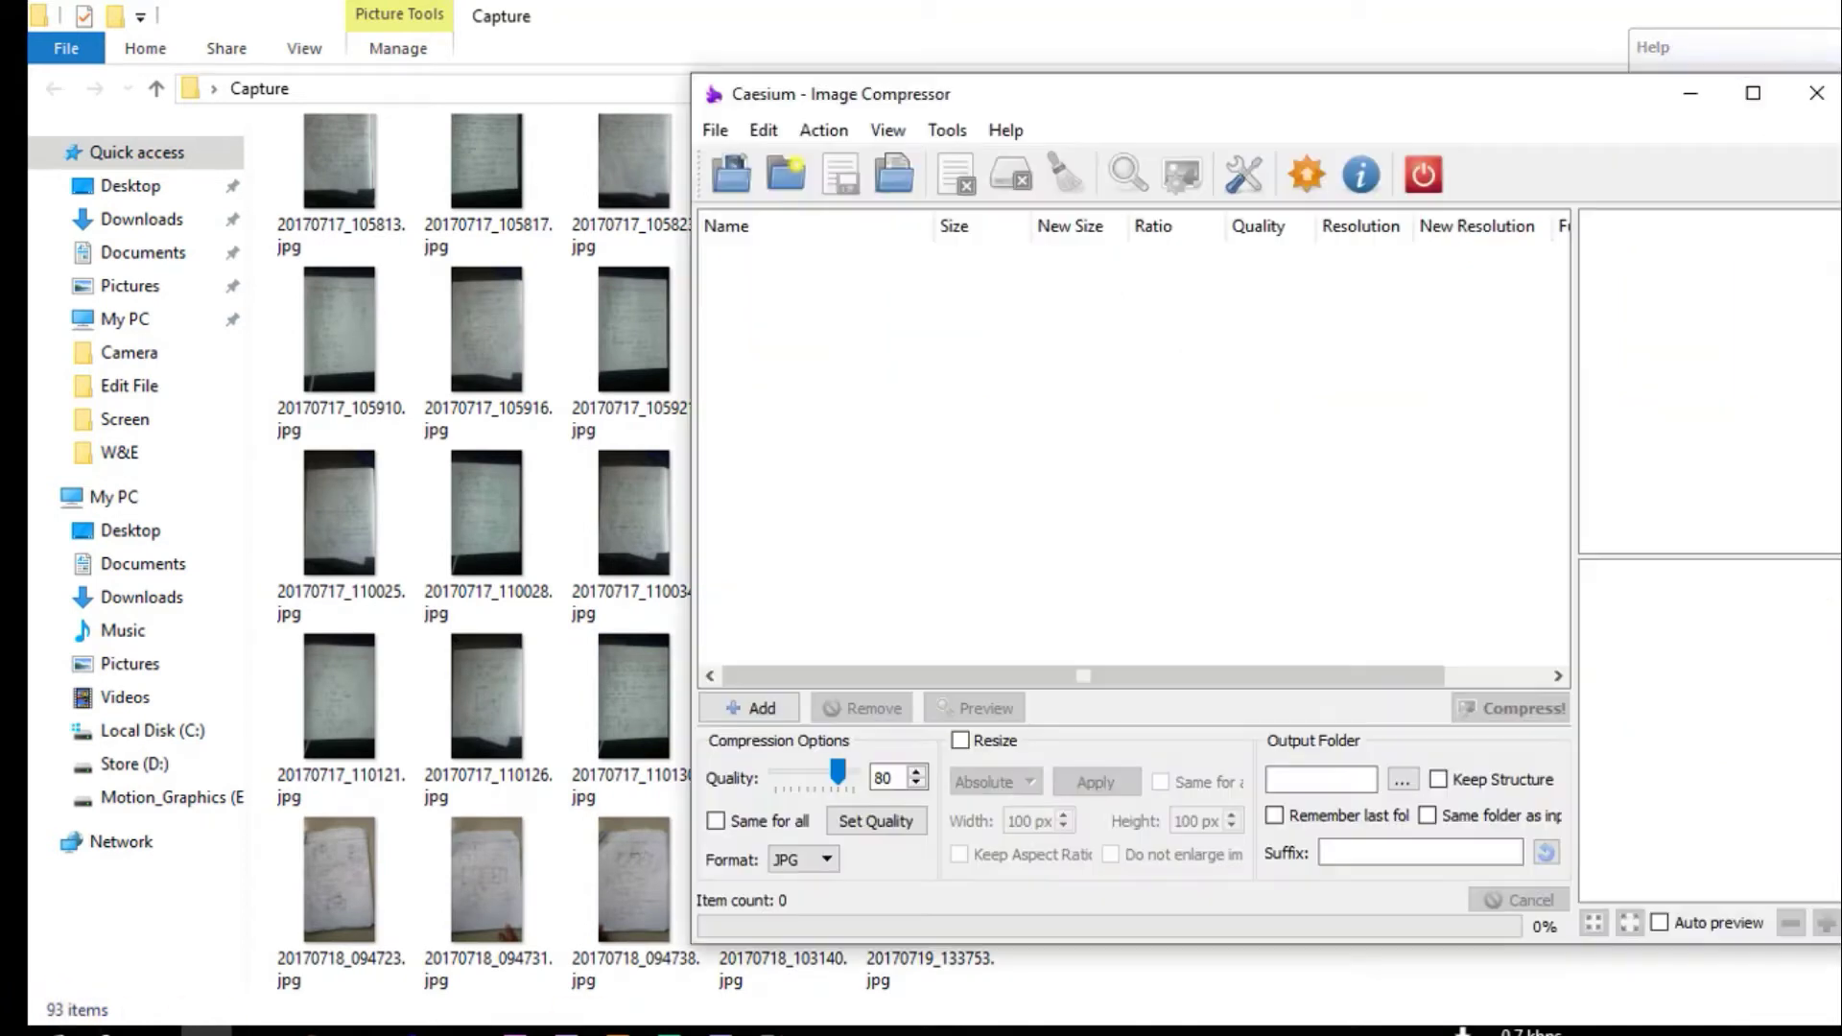
click(1763, 15)
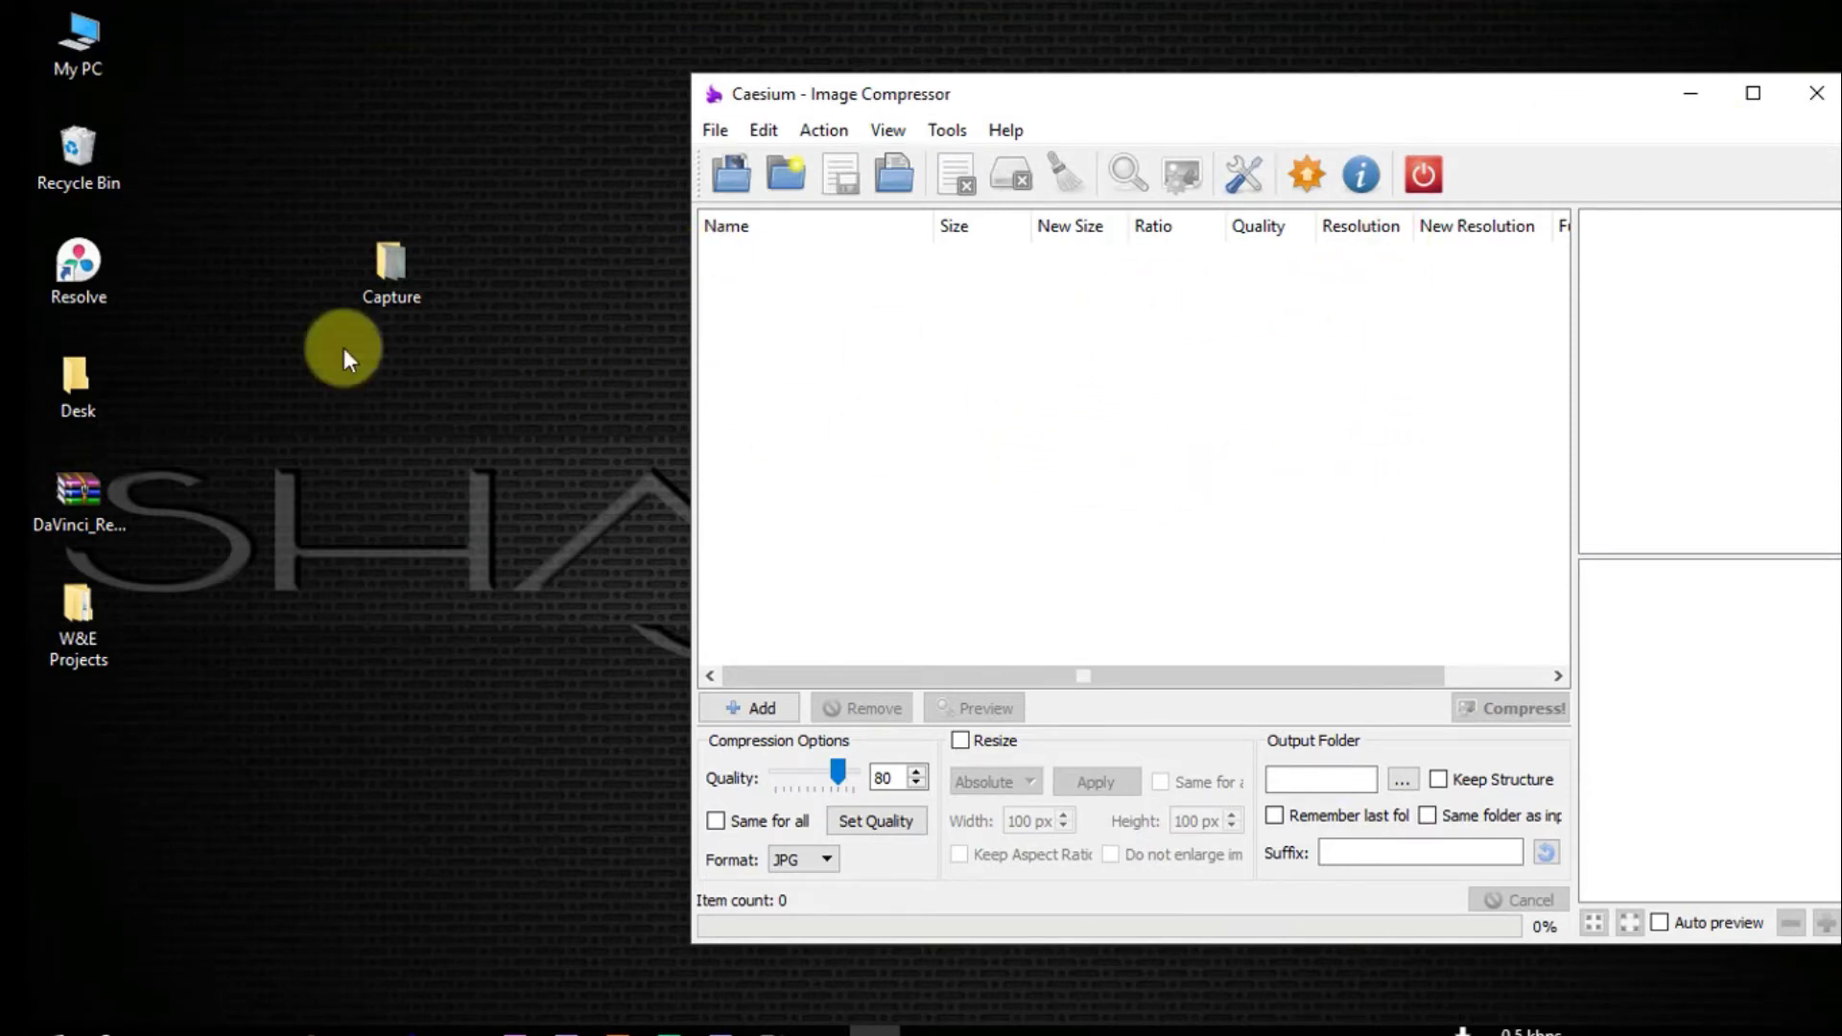
double_click(416, 252)
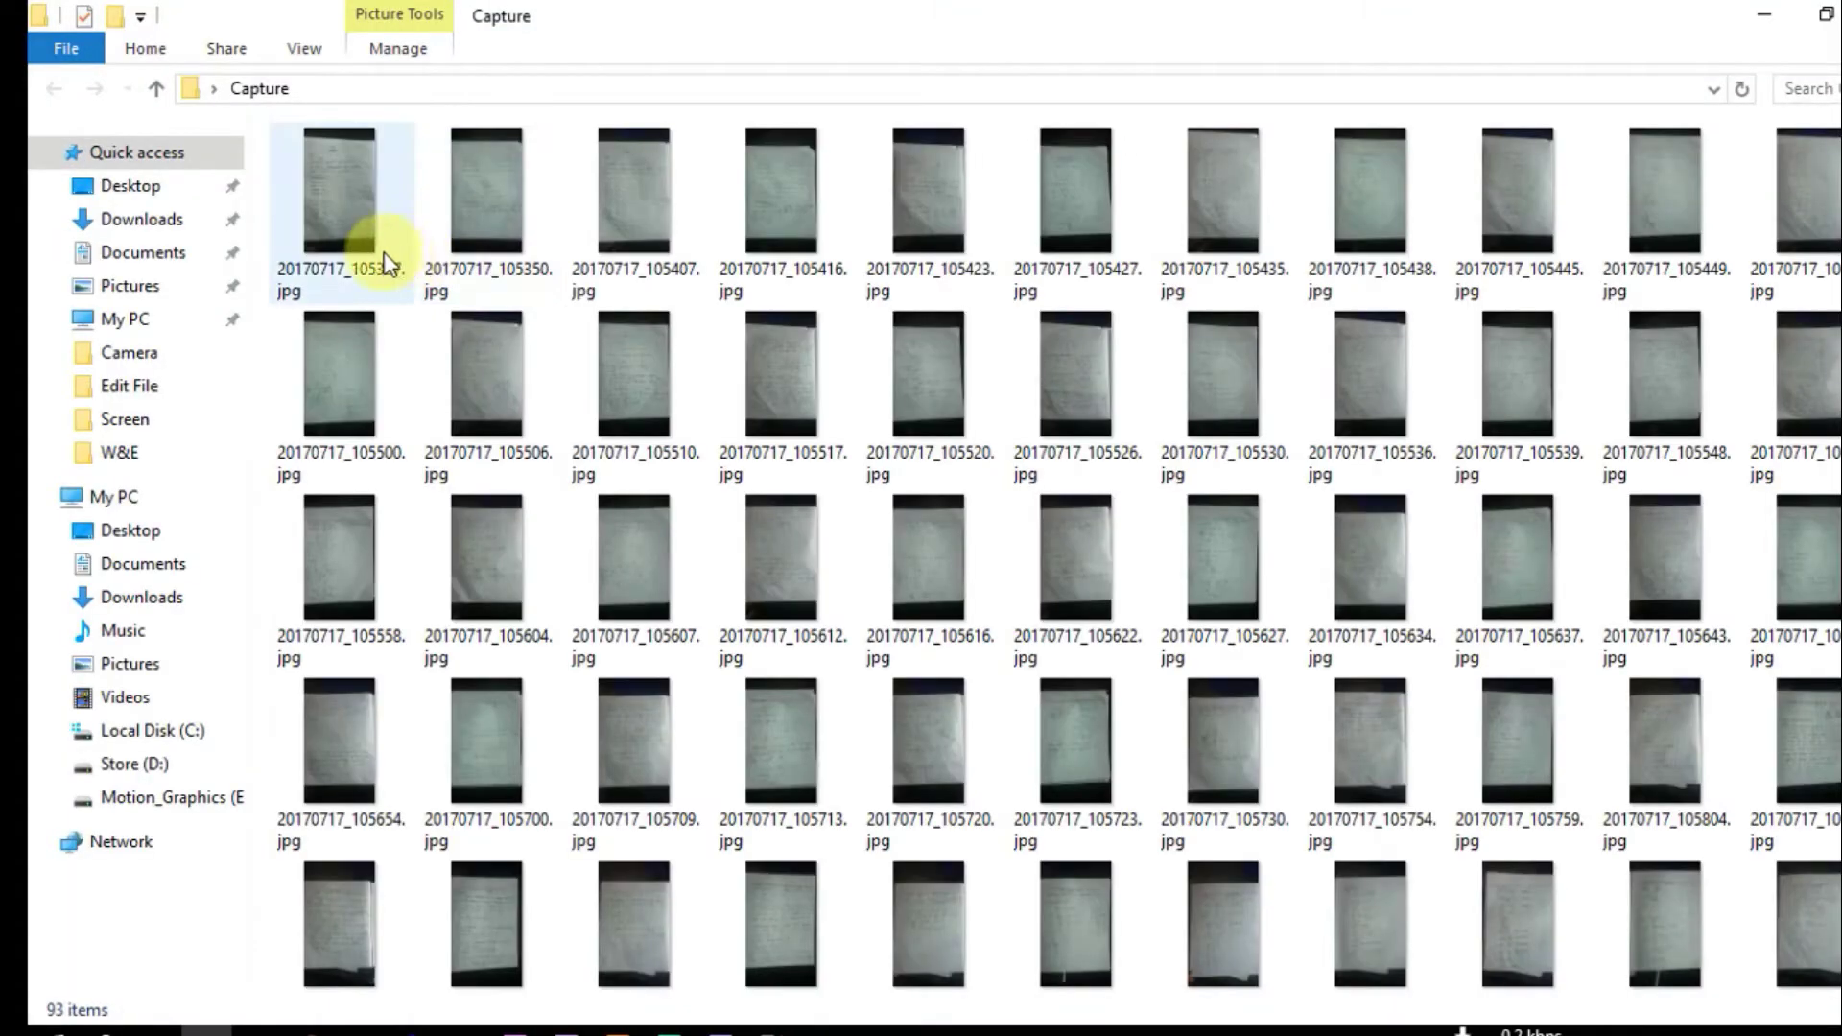
right_click(267, 123)
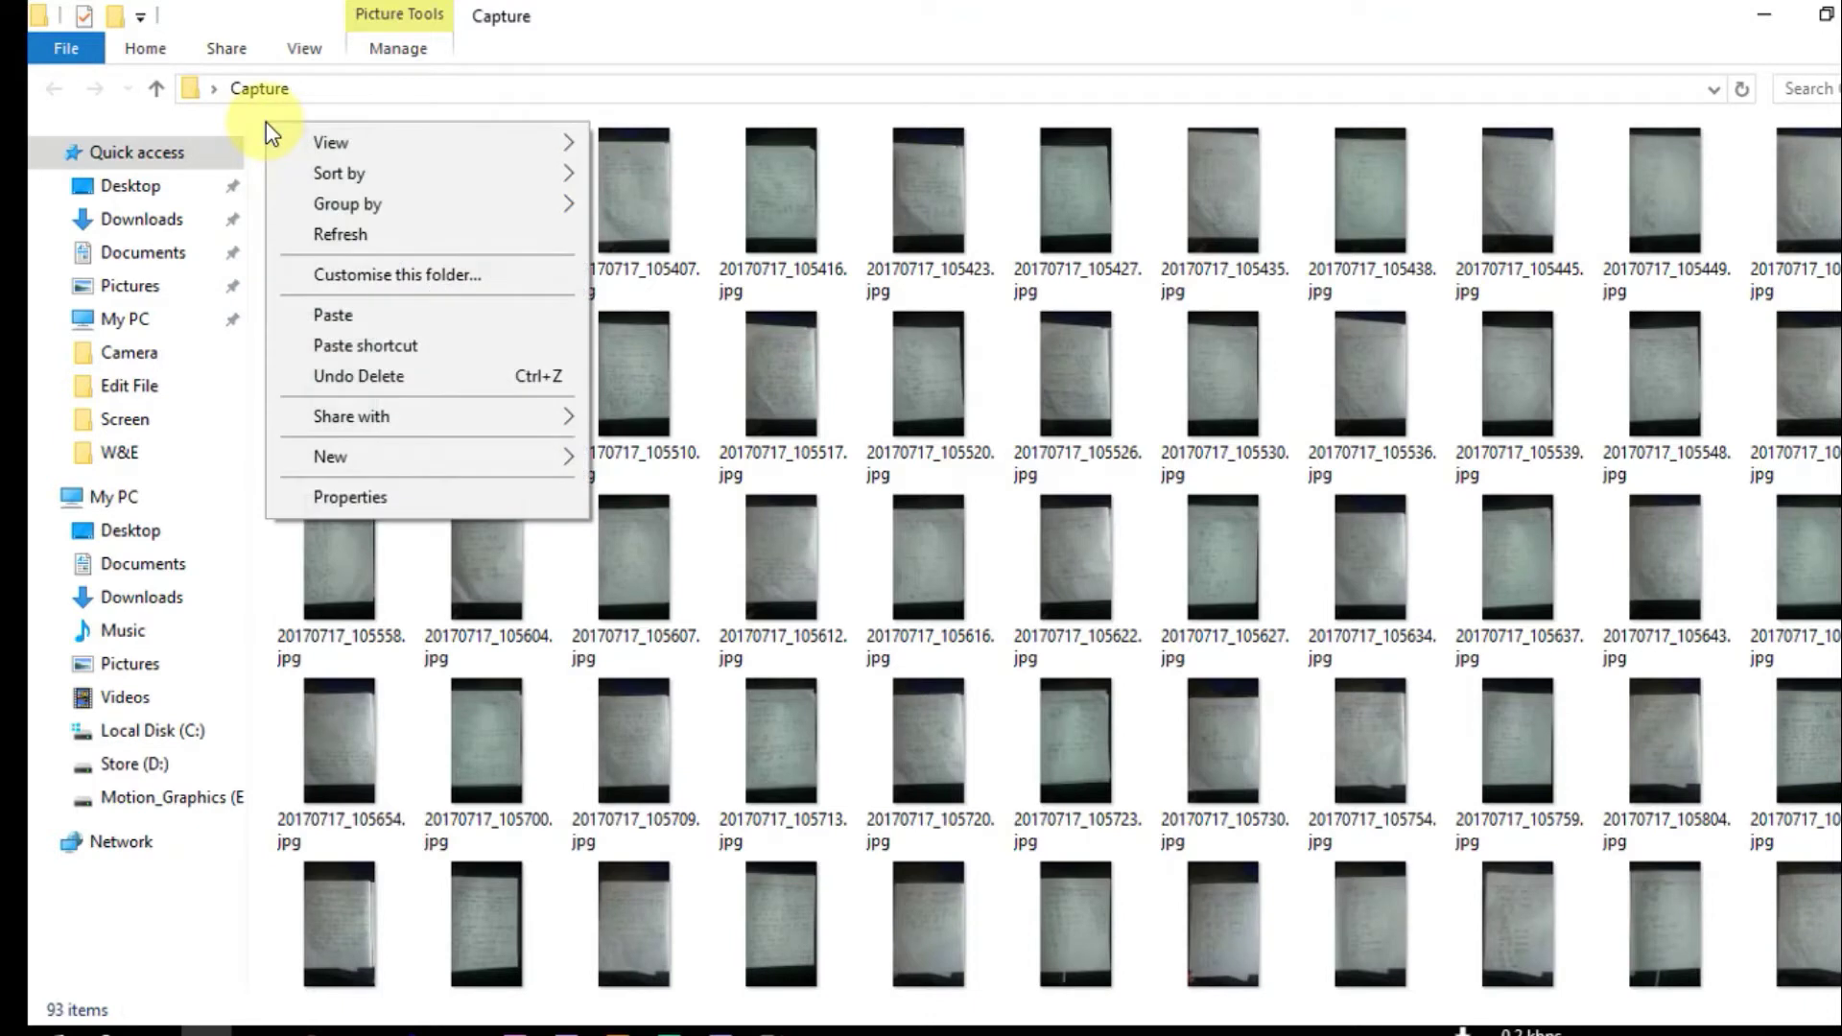
mouse_move(447, 455)
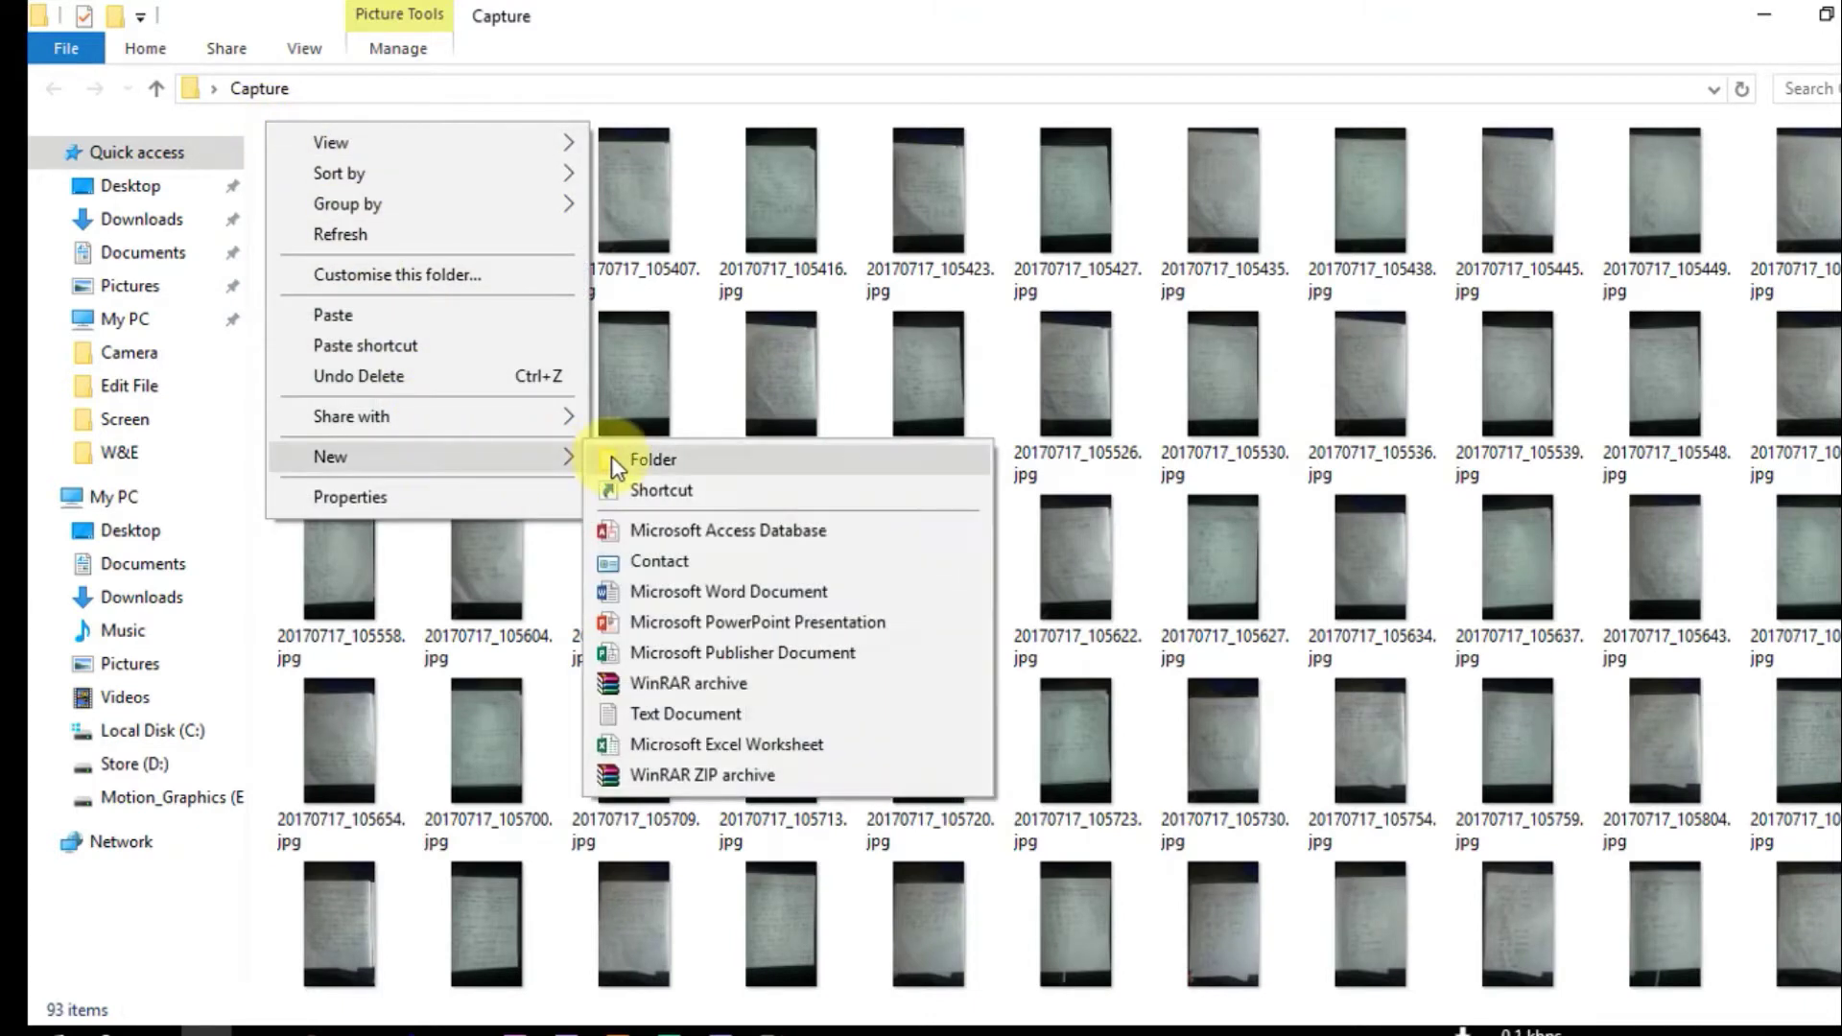
click(614, 457)
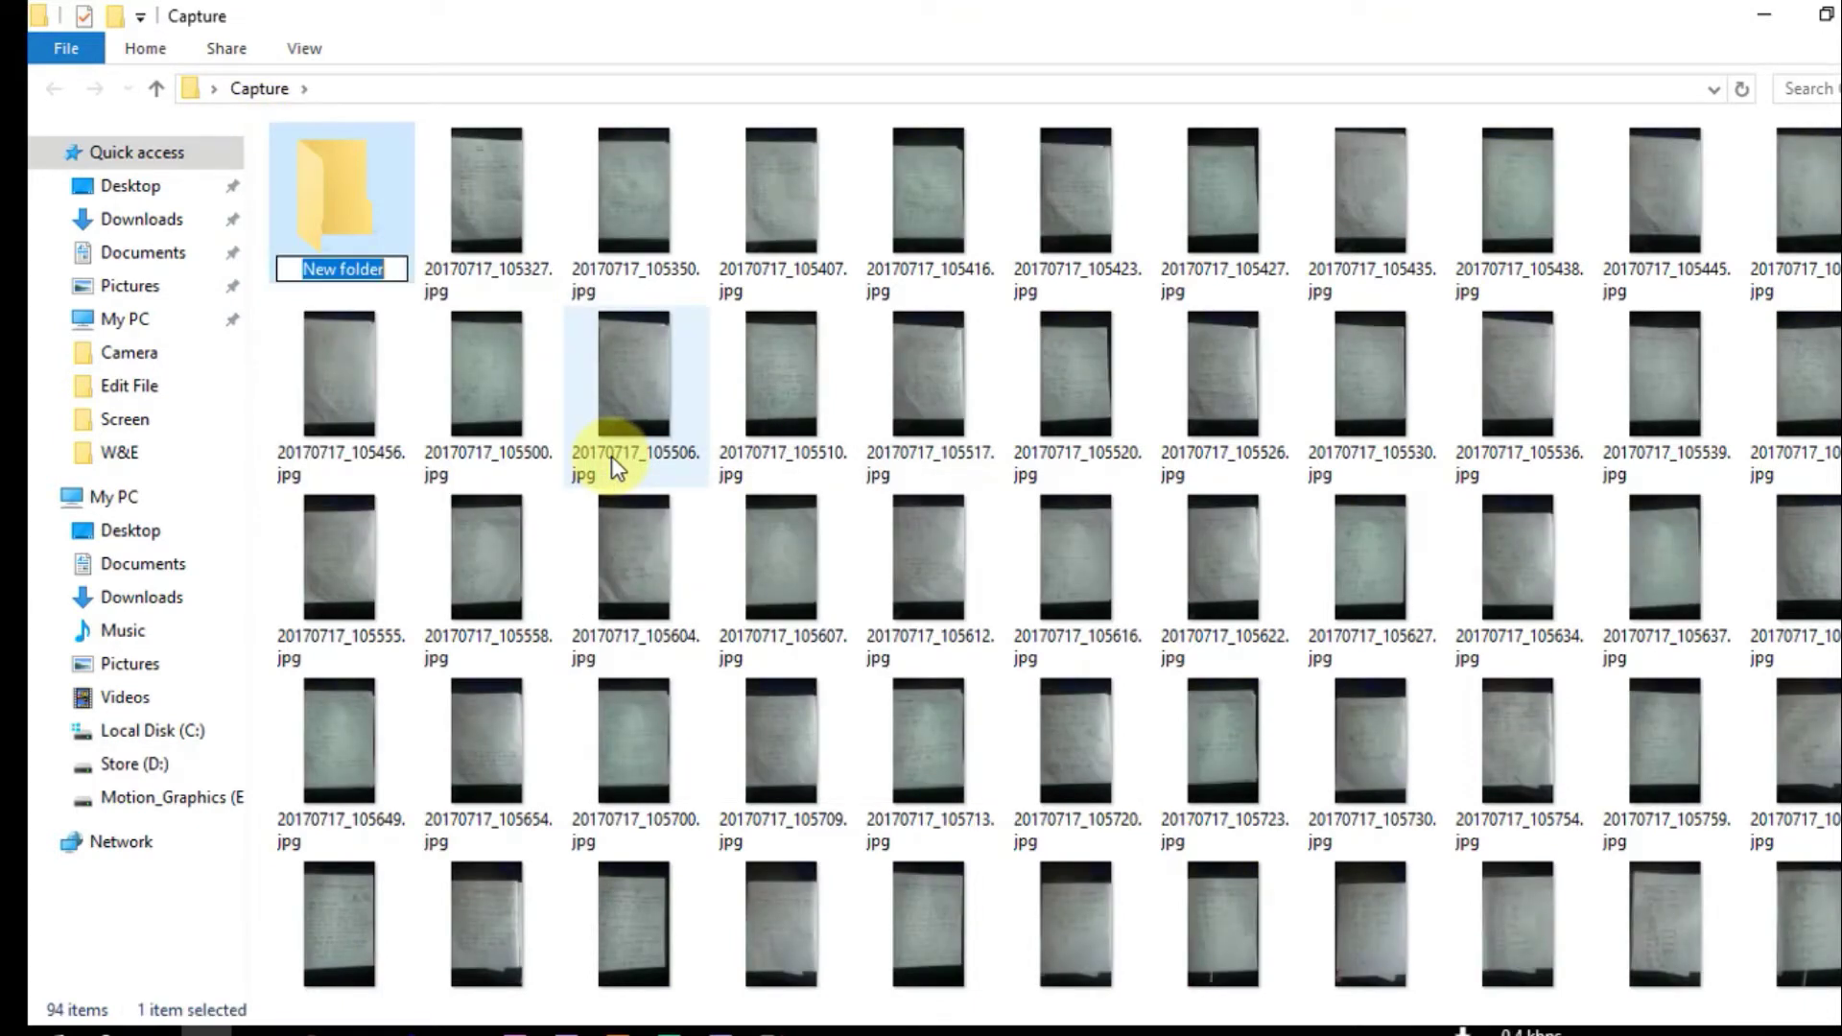
text(Com)
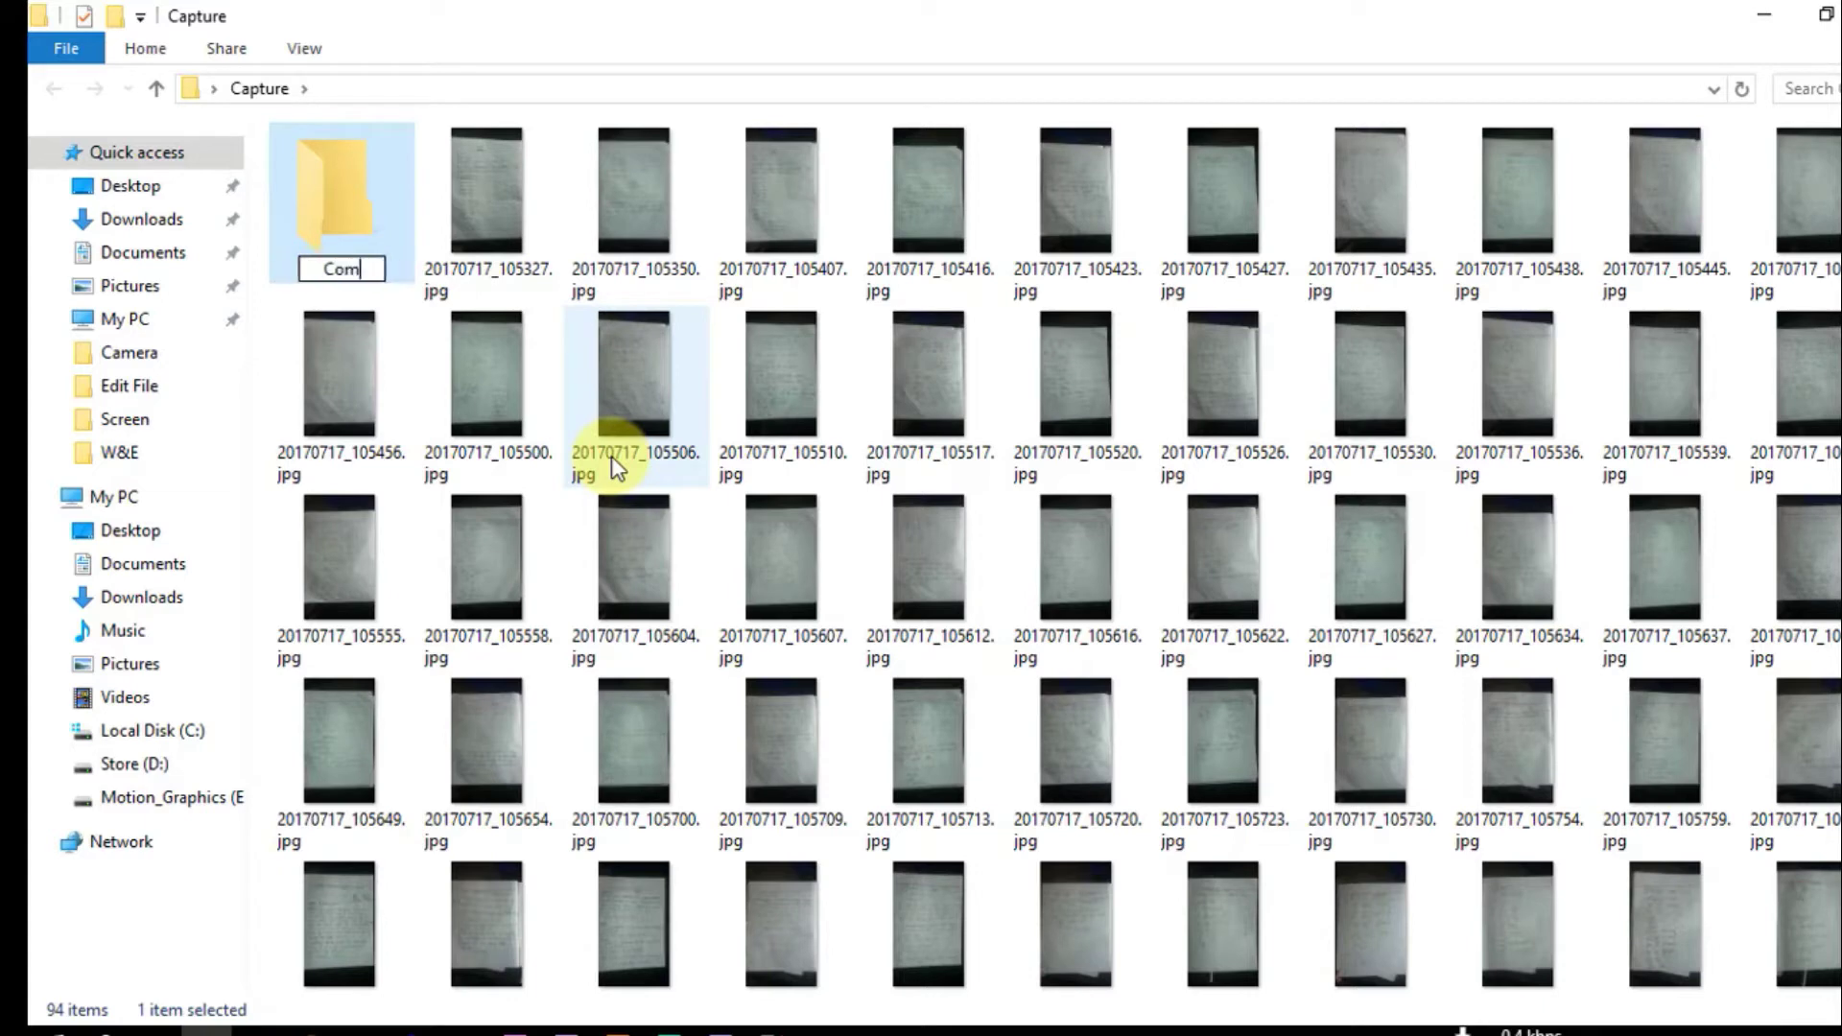
key(Return)
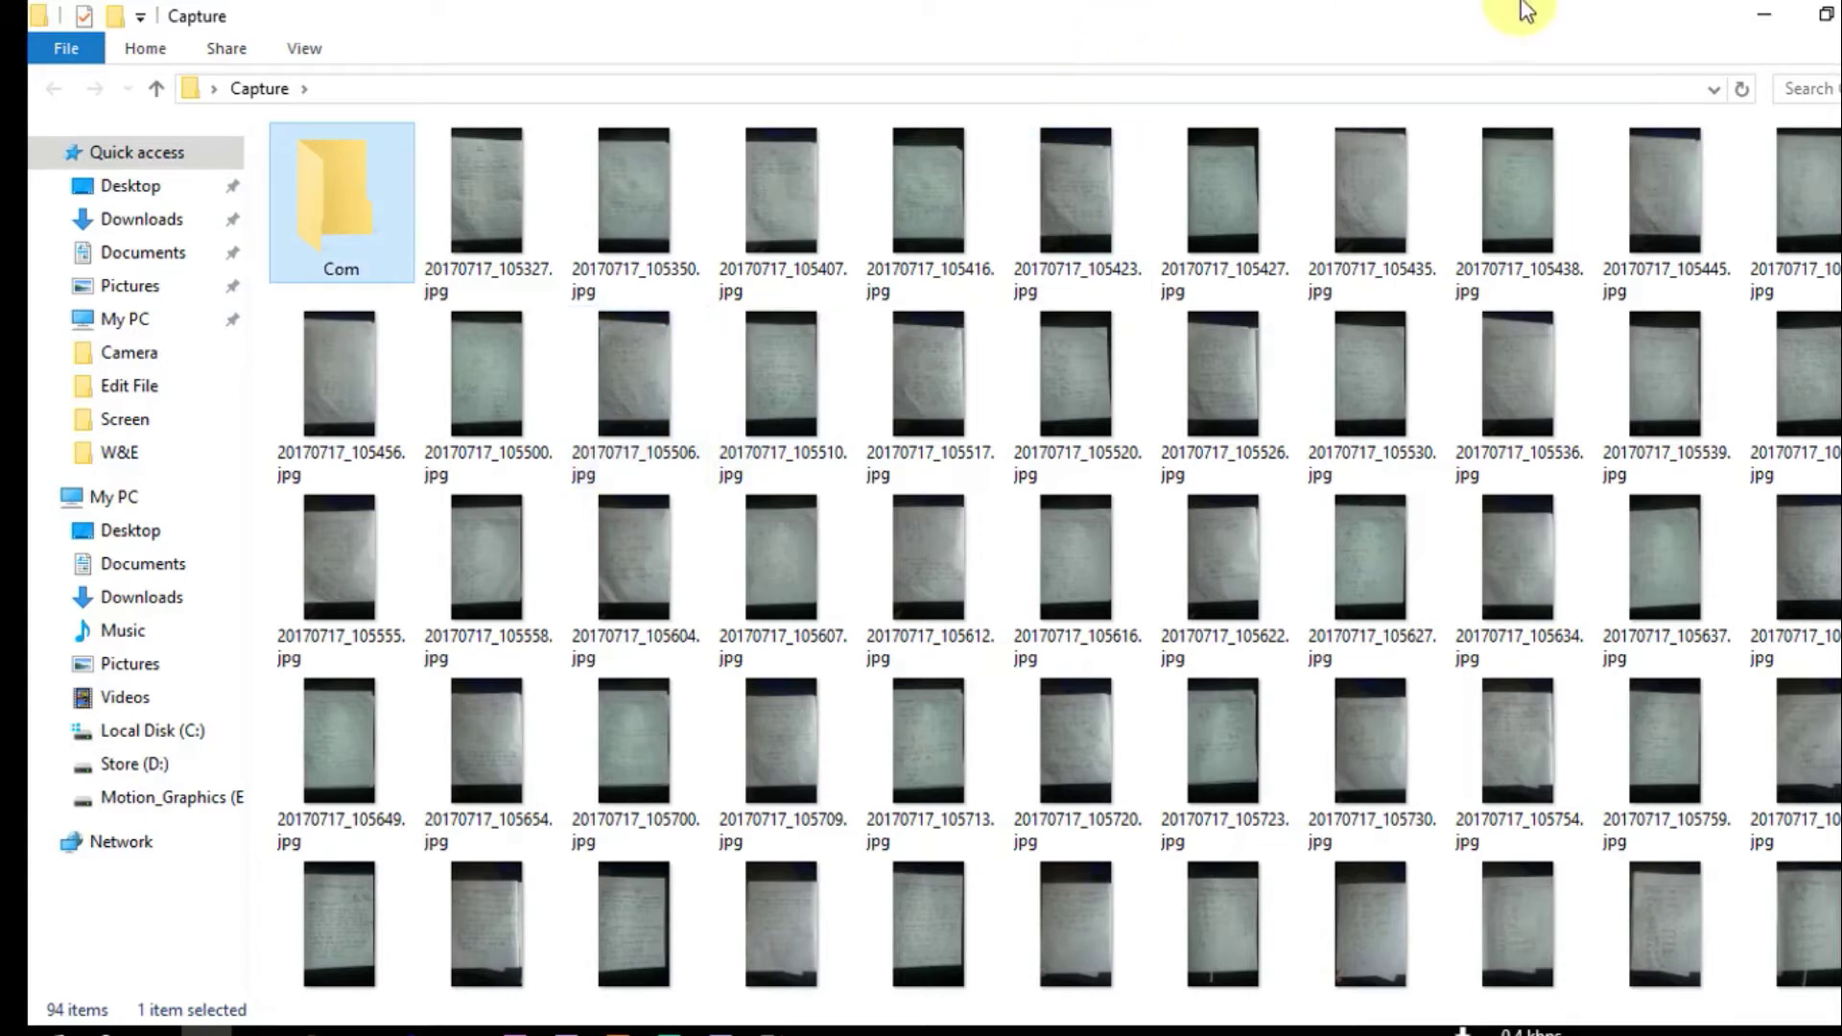
Arrange the Capture window and the Caesium window side by side, narrowing Caesium and widening Capture so they do not overlap.
click(1825, 14)
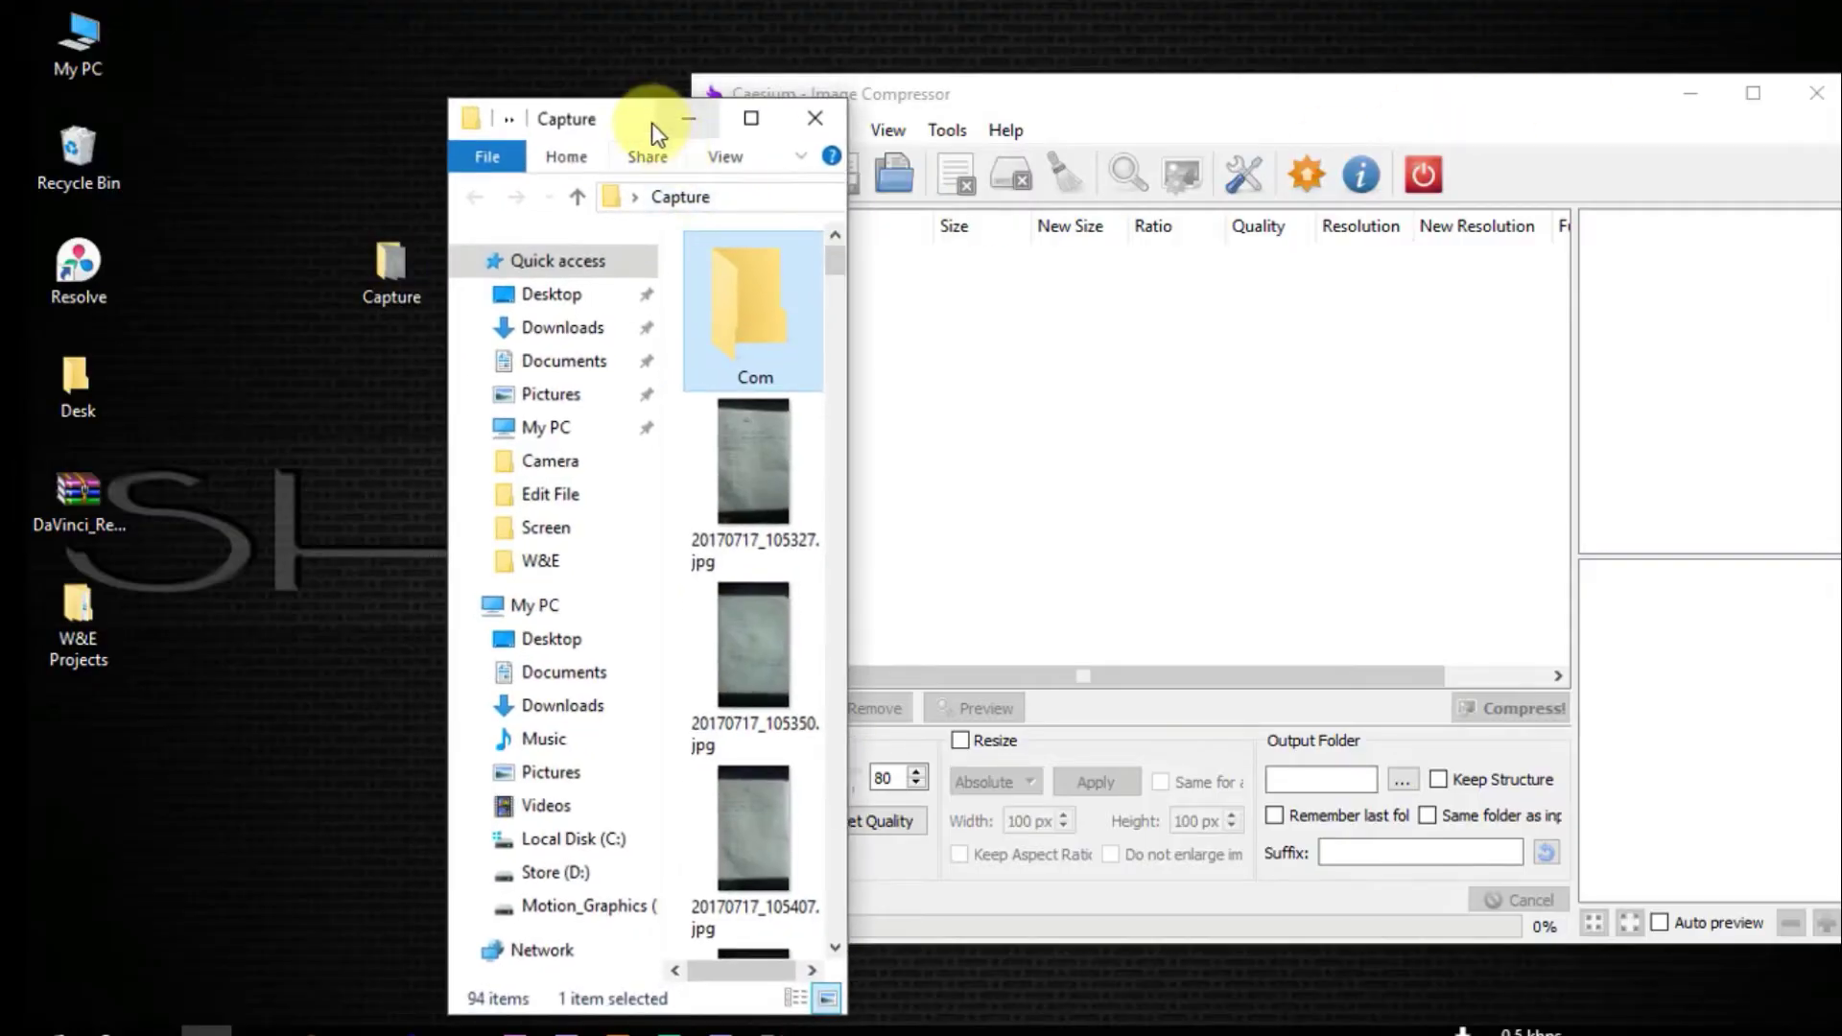
drag(650, 121, 307, 71)
drag(691, 205, 737, 206)
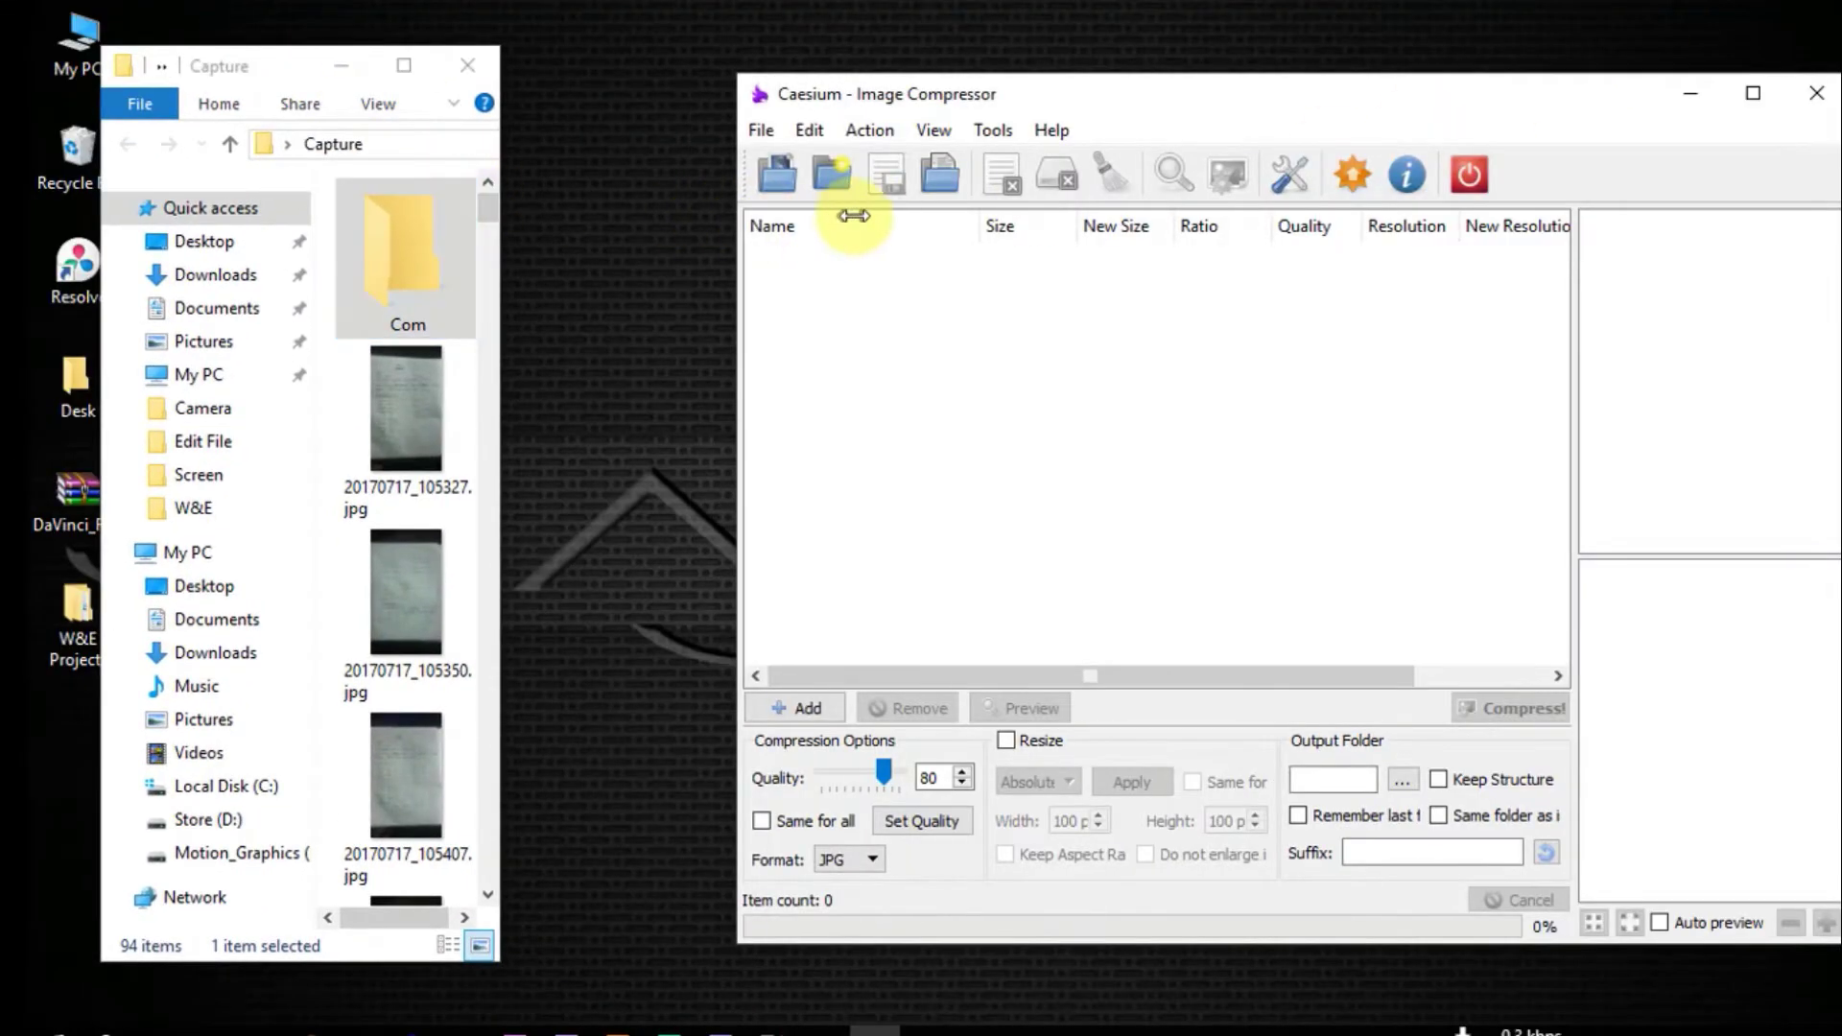
drag(503, 314, 703, 321)
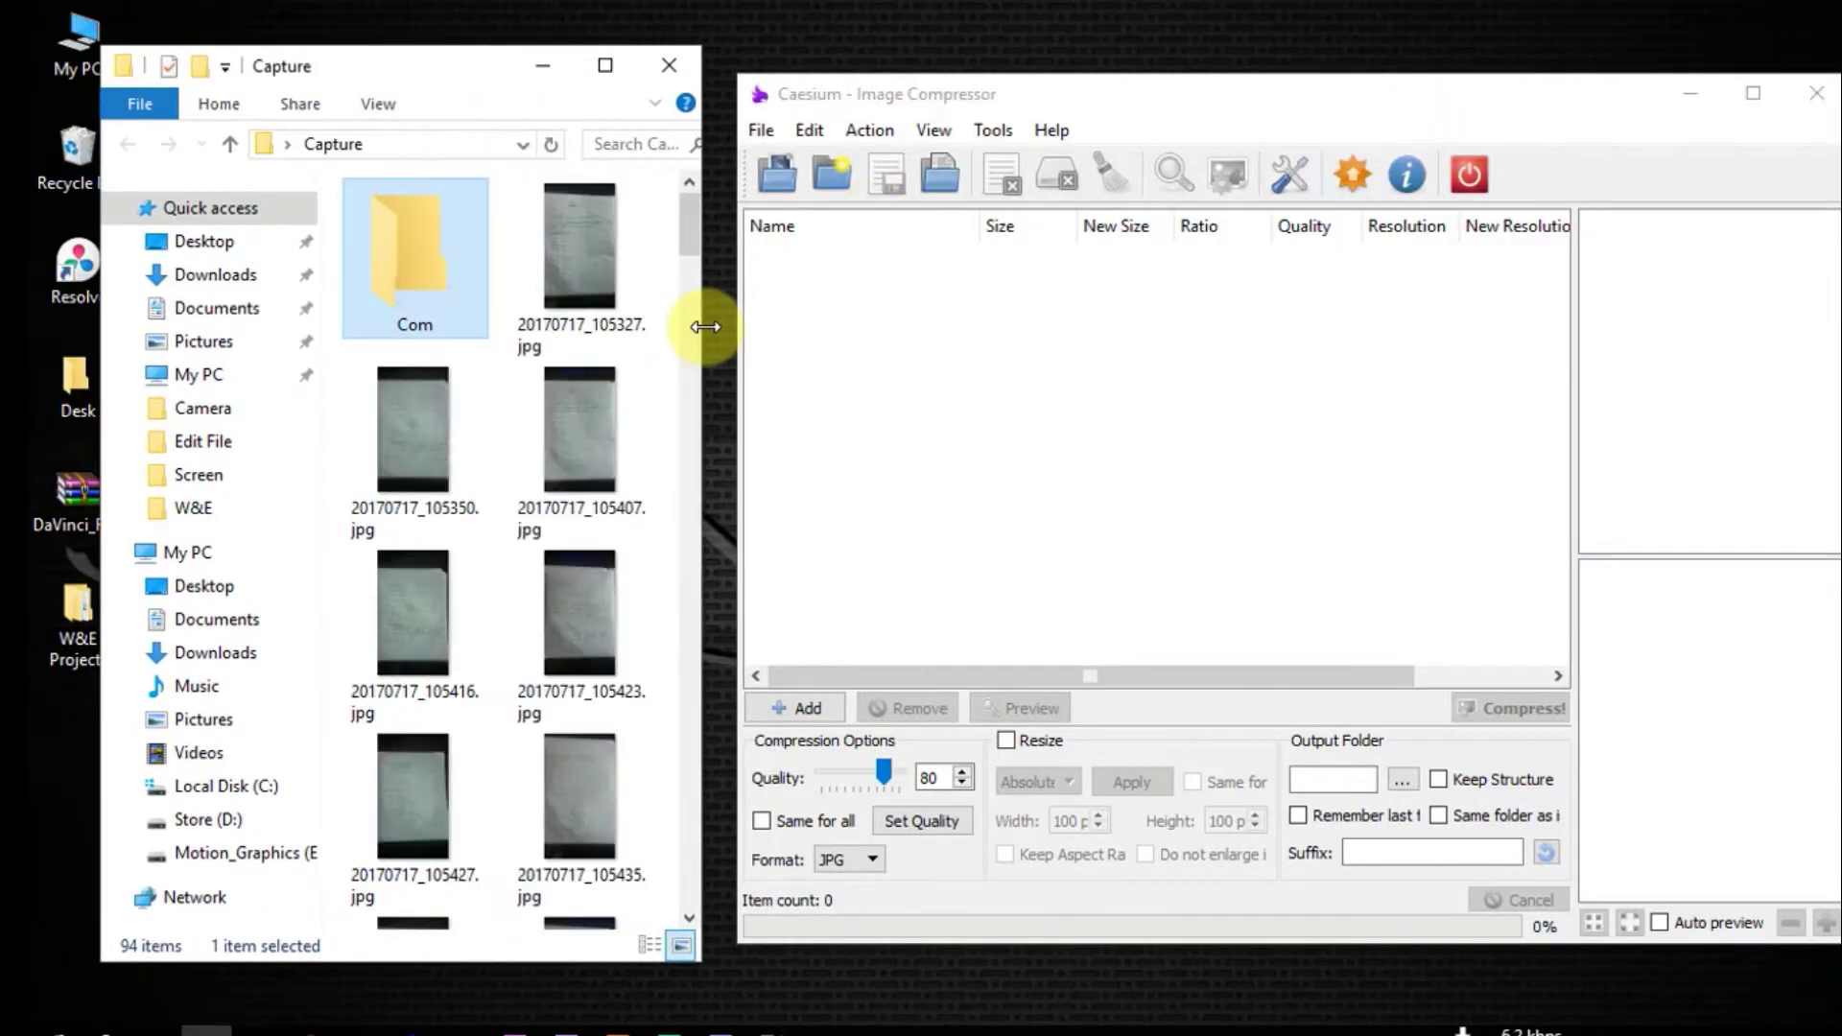
Select every photo in the Capture folder except the Com folder, and add them to Caesium's image list.
click(602, 276)
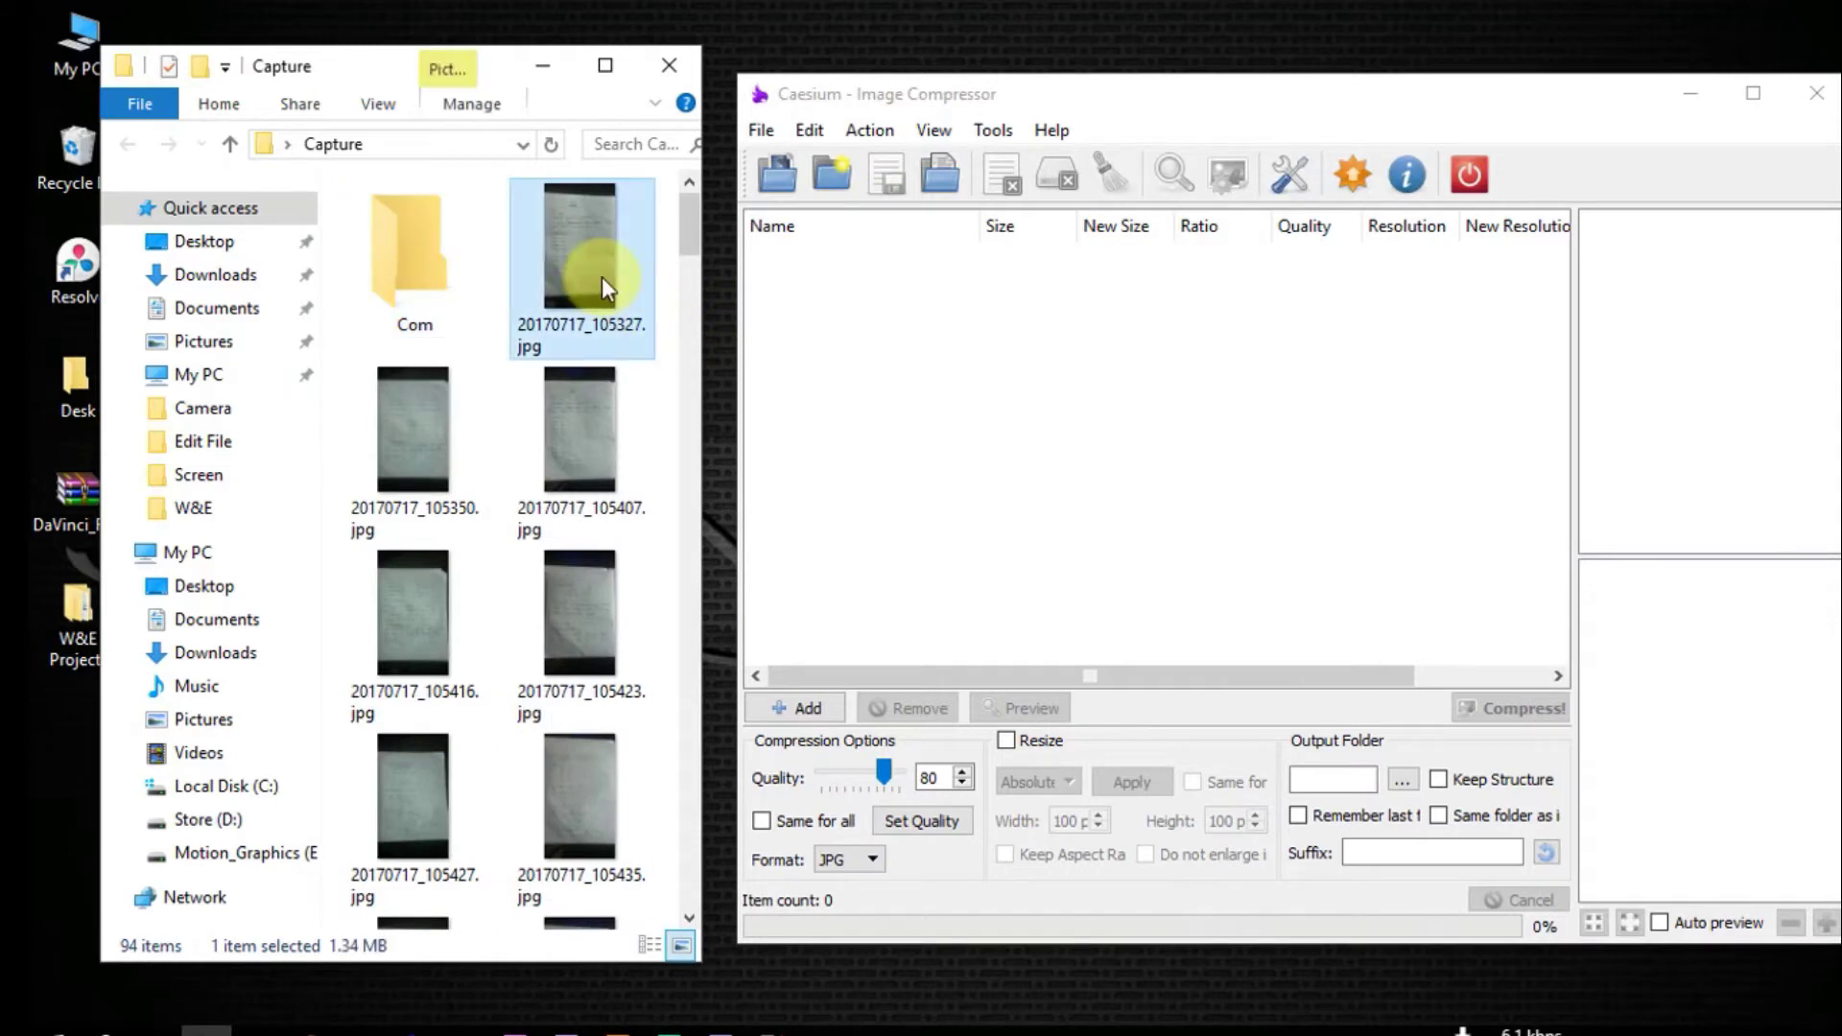
click(606, 65)
key(ctrl+a)
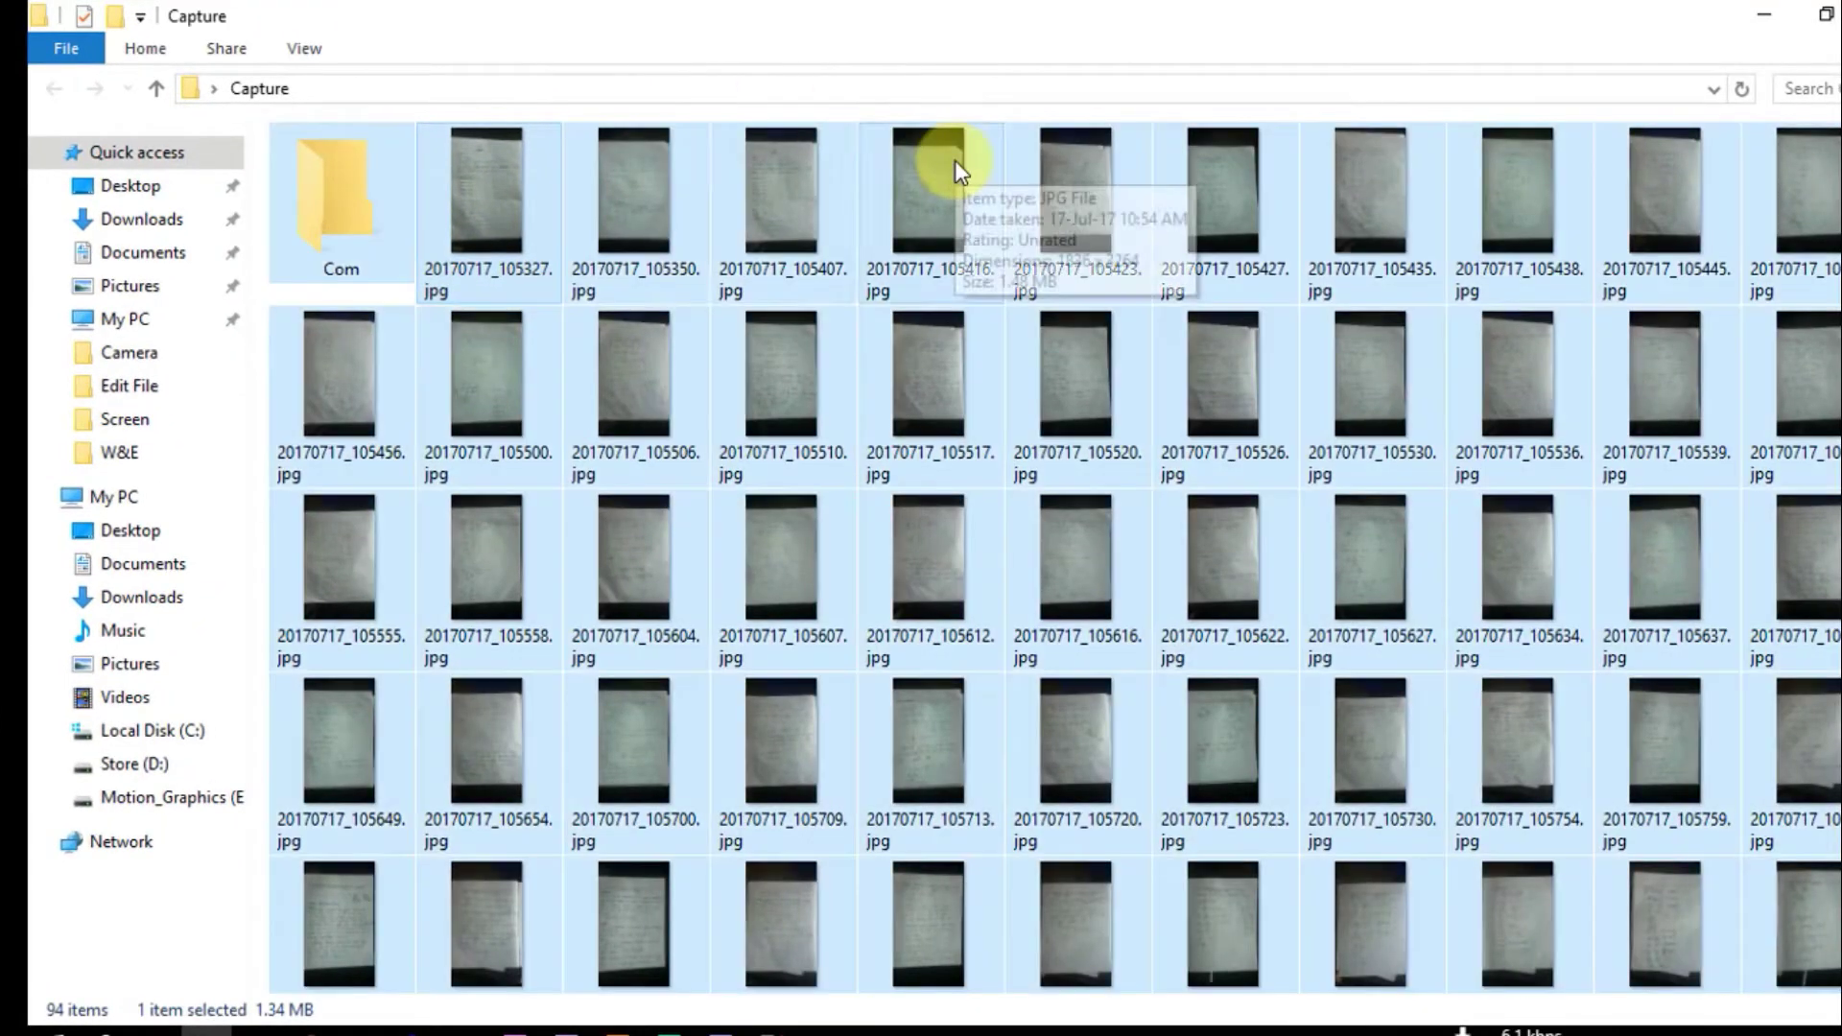
ctrl+click(383, 223)
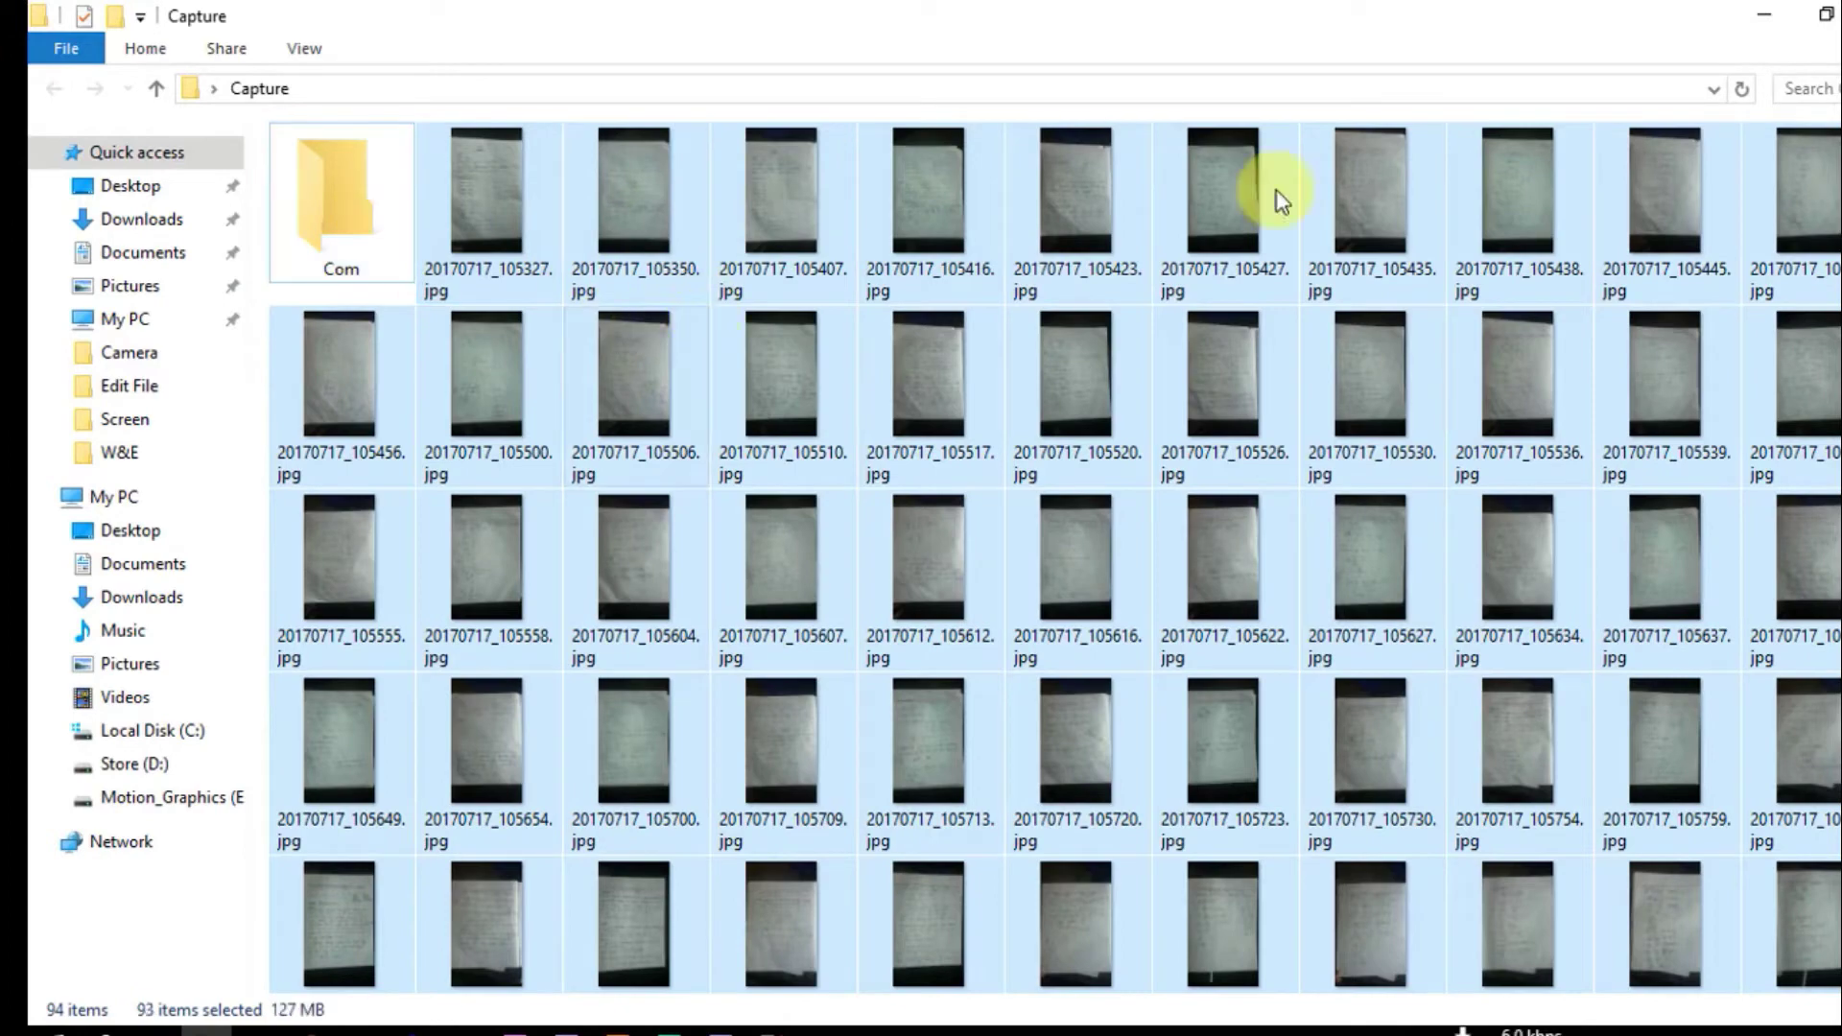
click(1825, 14)
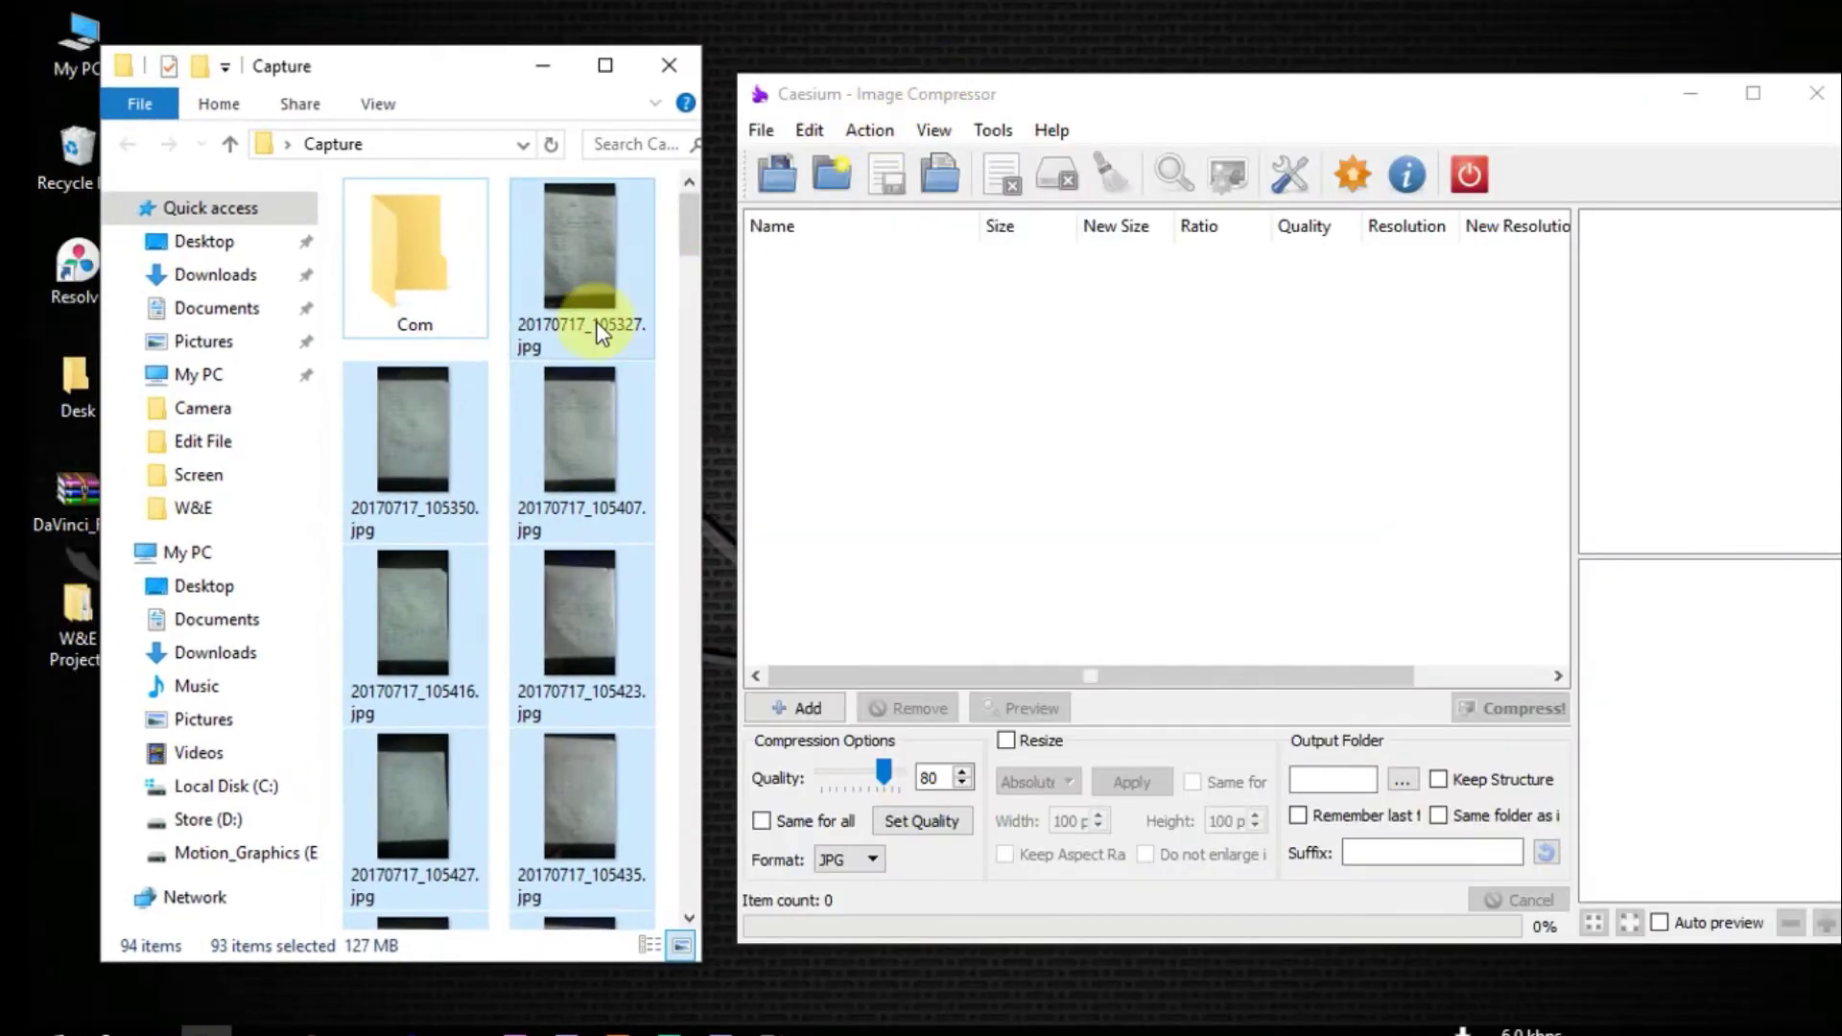
drag(685, 224, 671, 912)
drag(552, 245, 1020, 479)
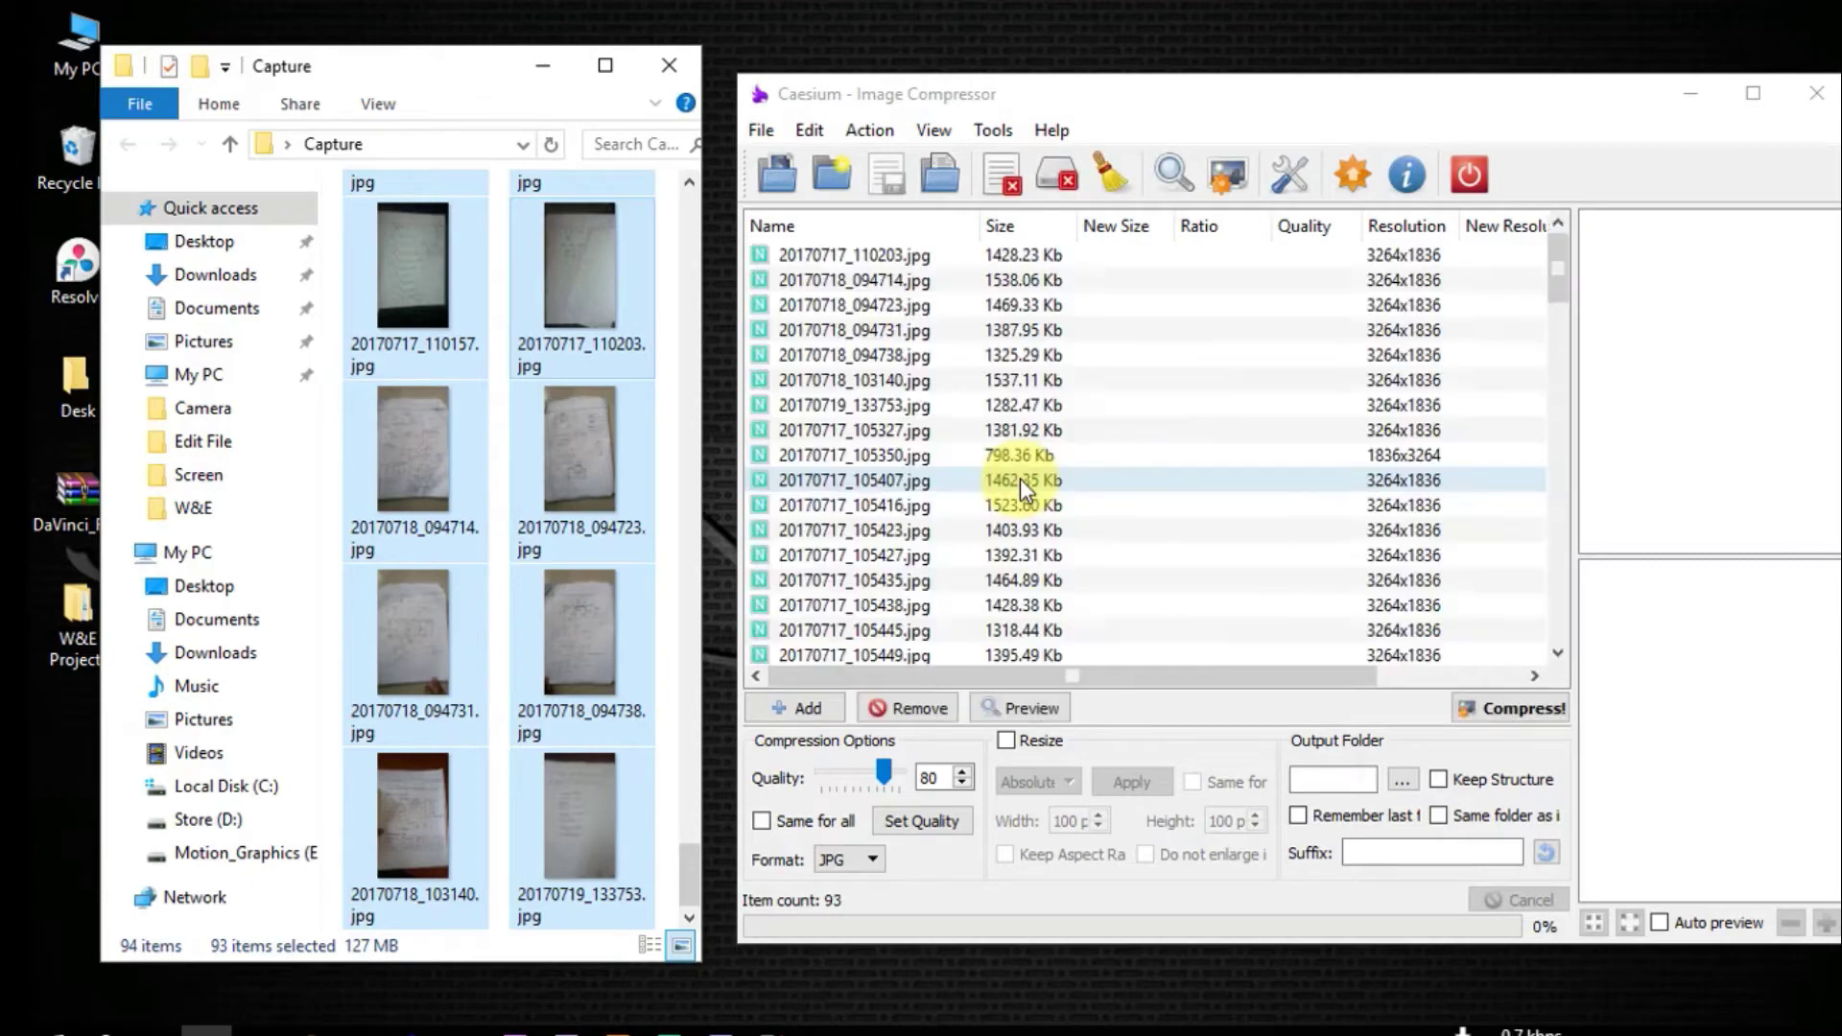
Minimize the Capture window and maximize the Caesium window.
click(541, 66)
click(1759, 94)
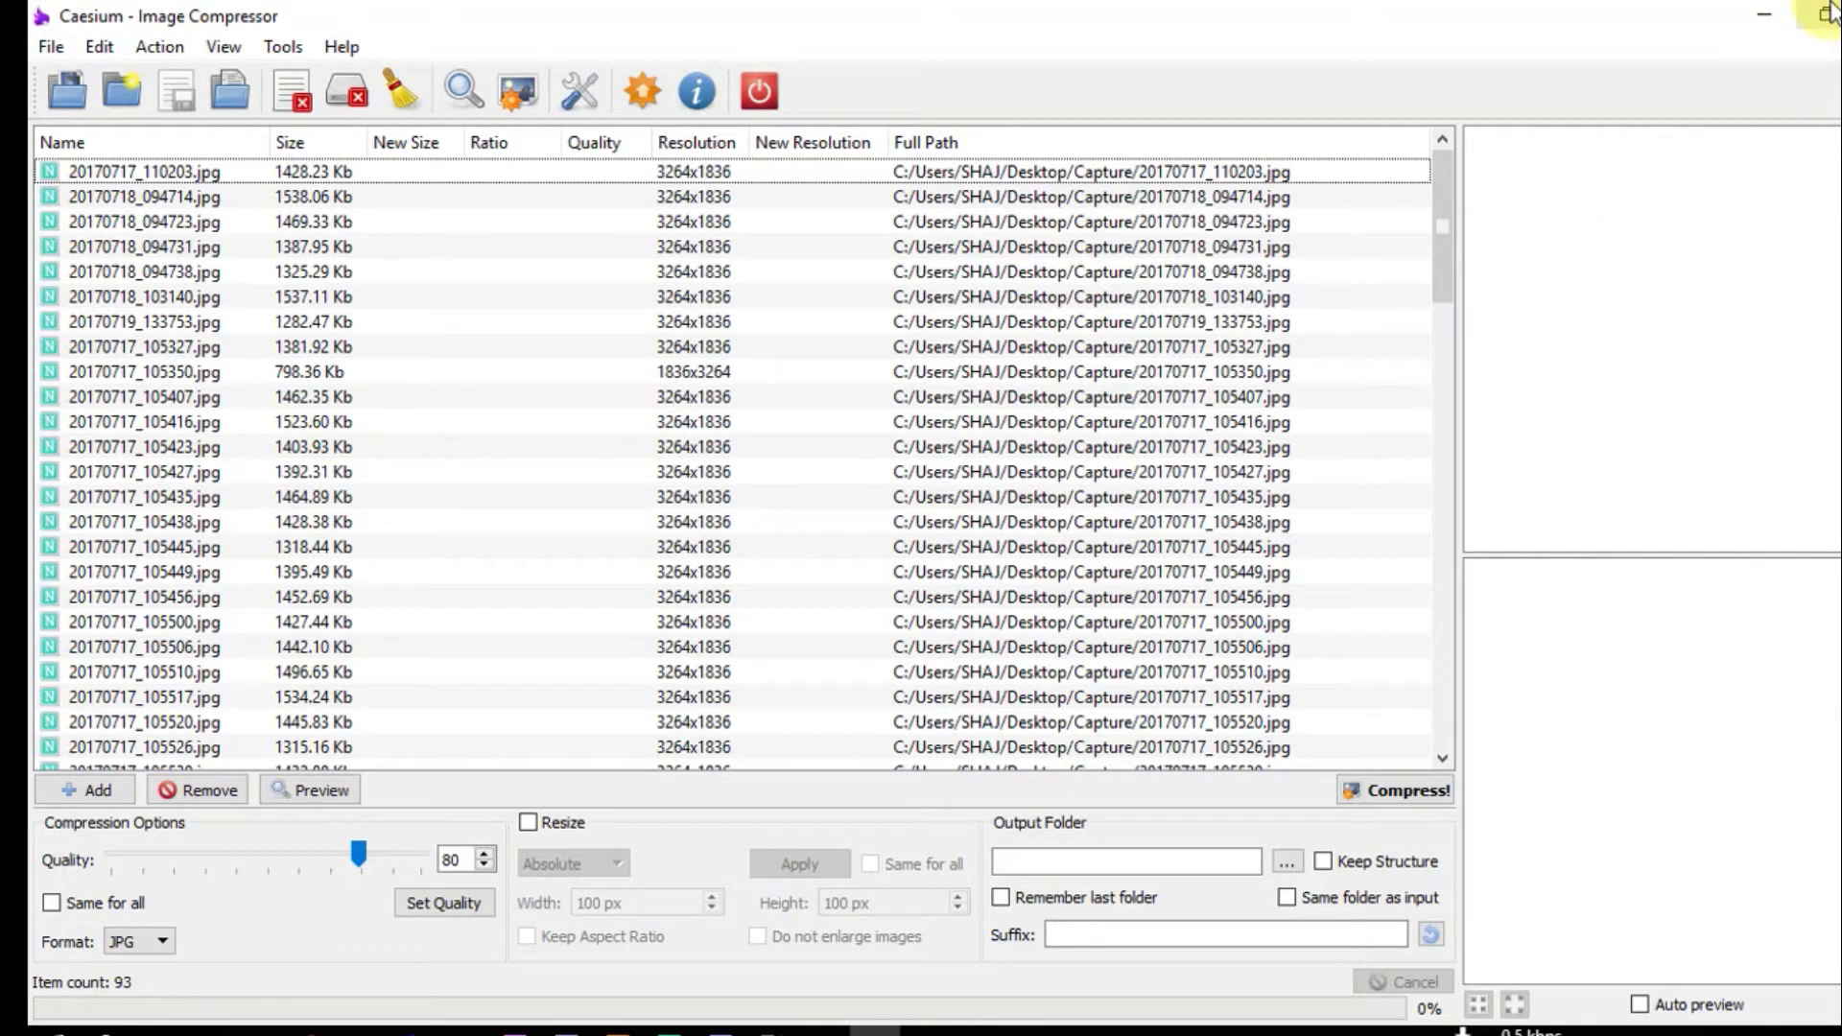
click(1825, 13)
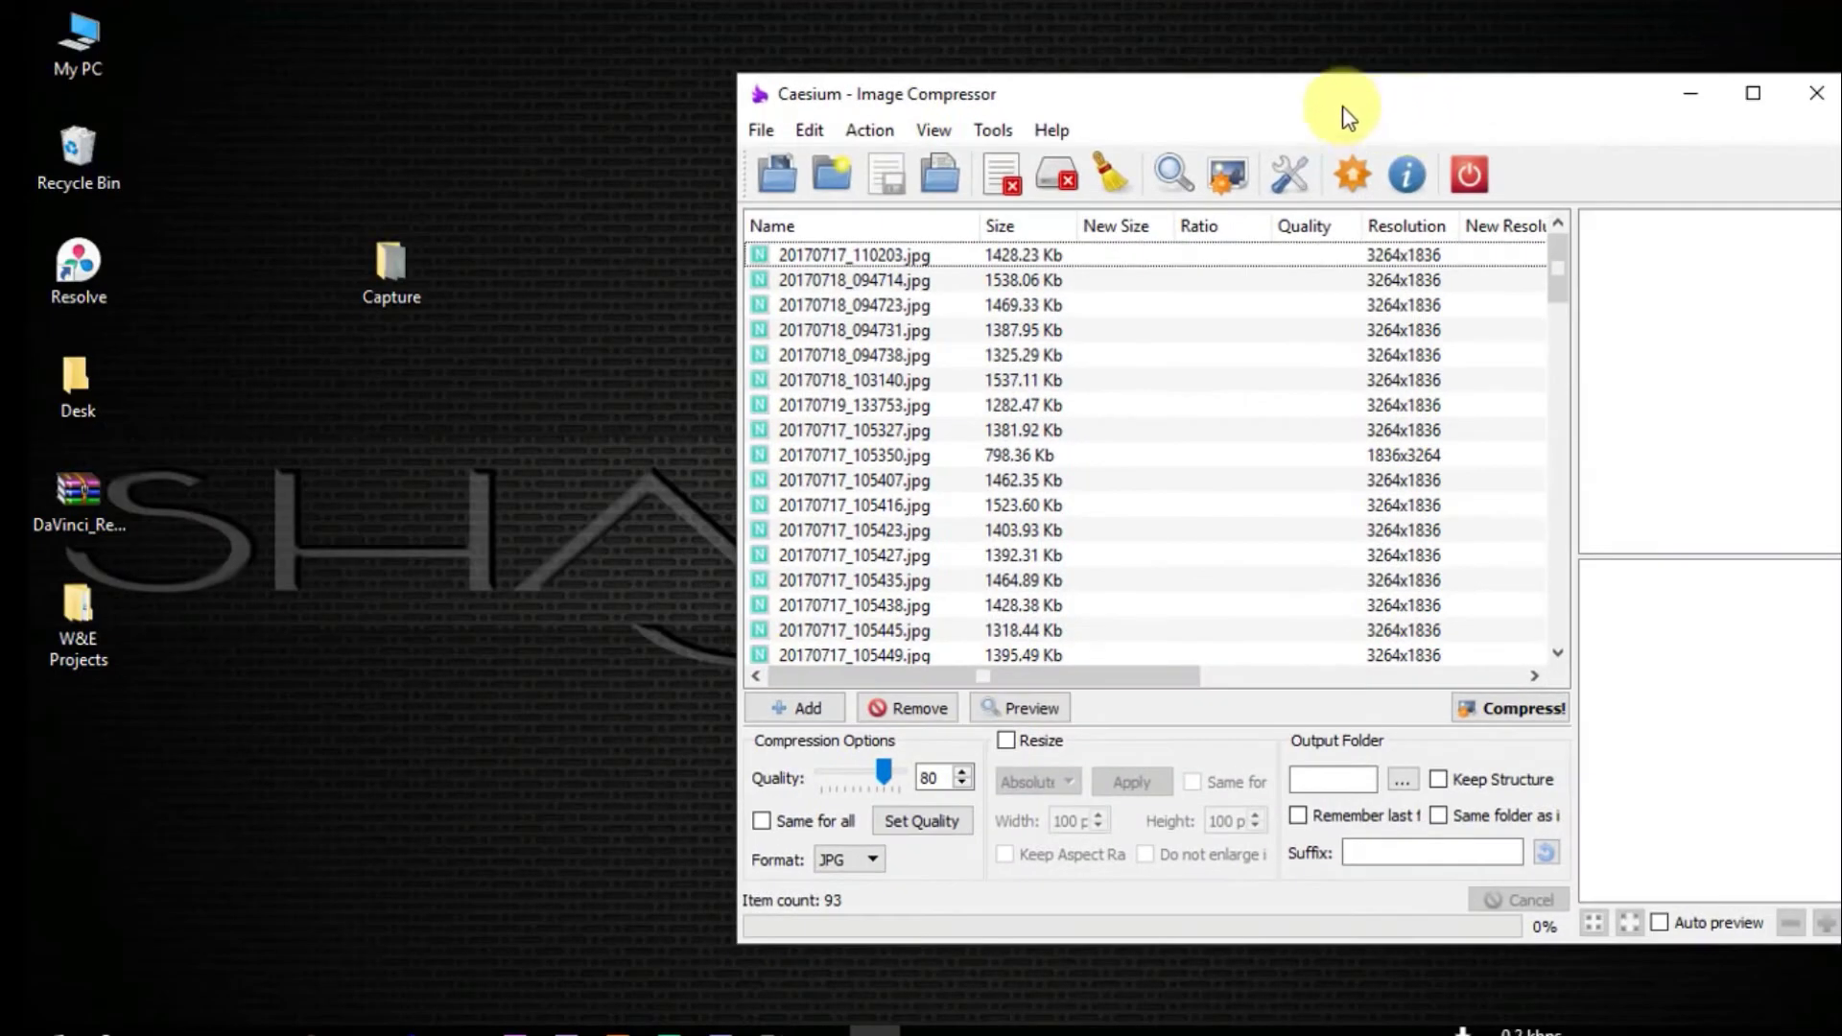
click(1753, 93)
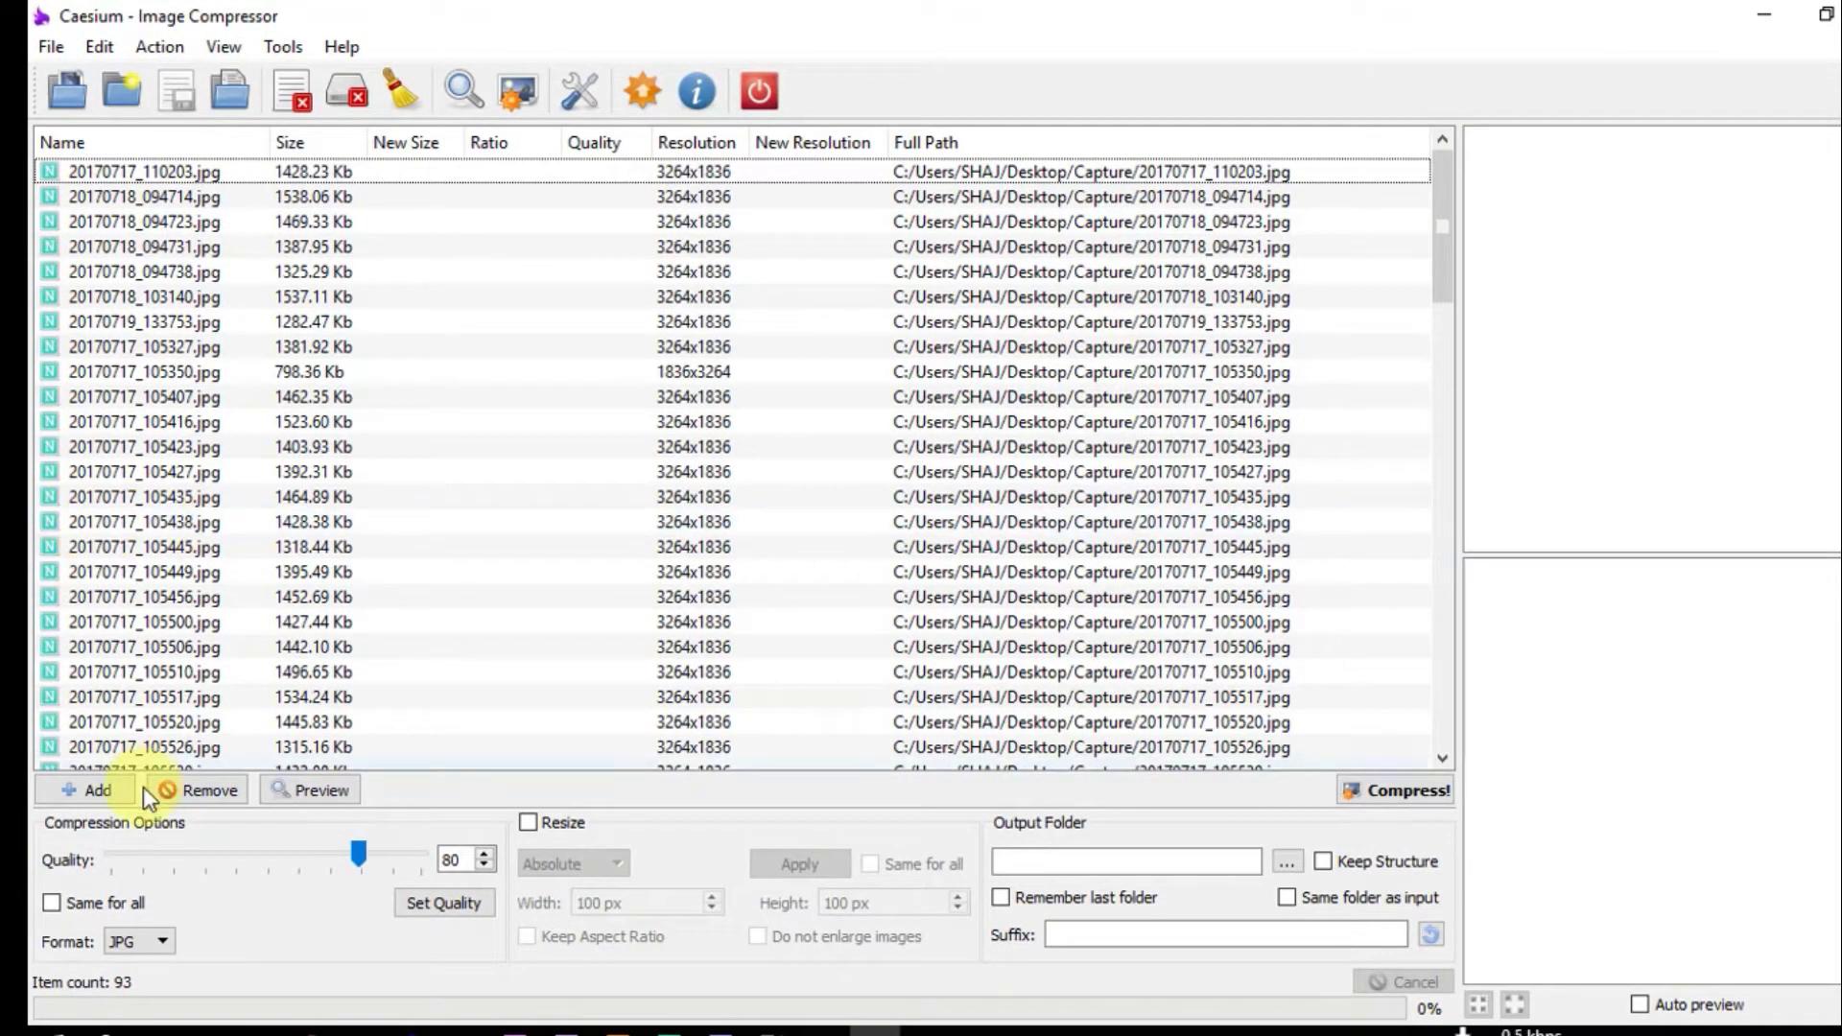
Set the JPG compression quality to 50 and enable using the same quality for all images.
drag(1443, 230, 1447, 153)
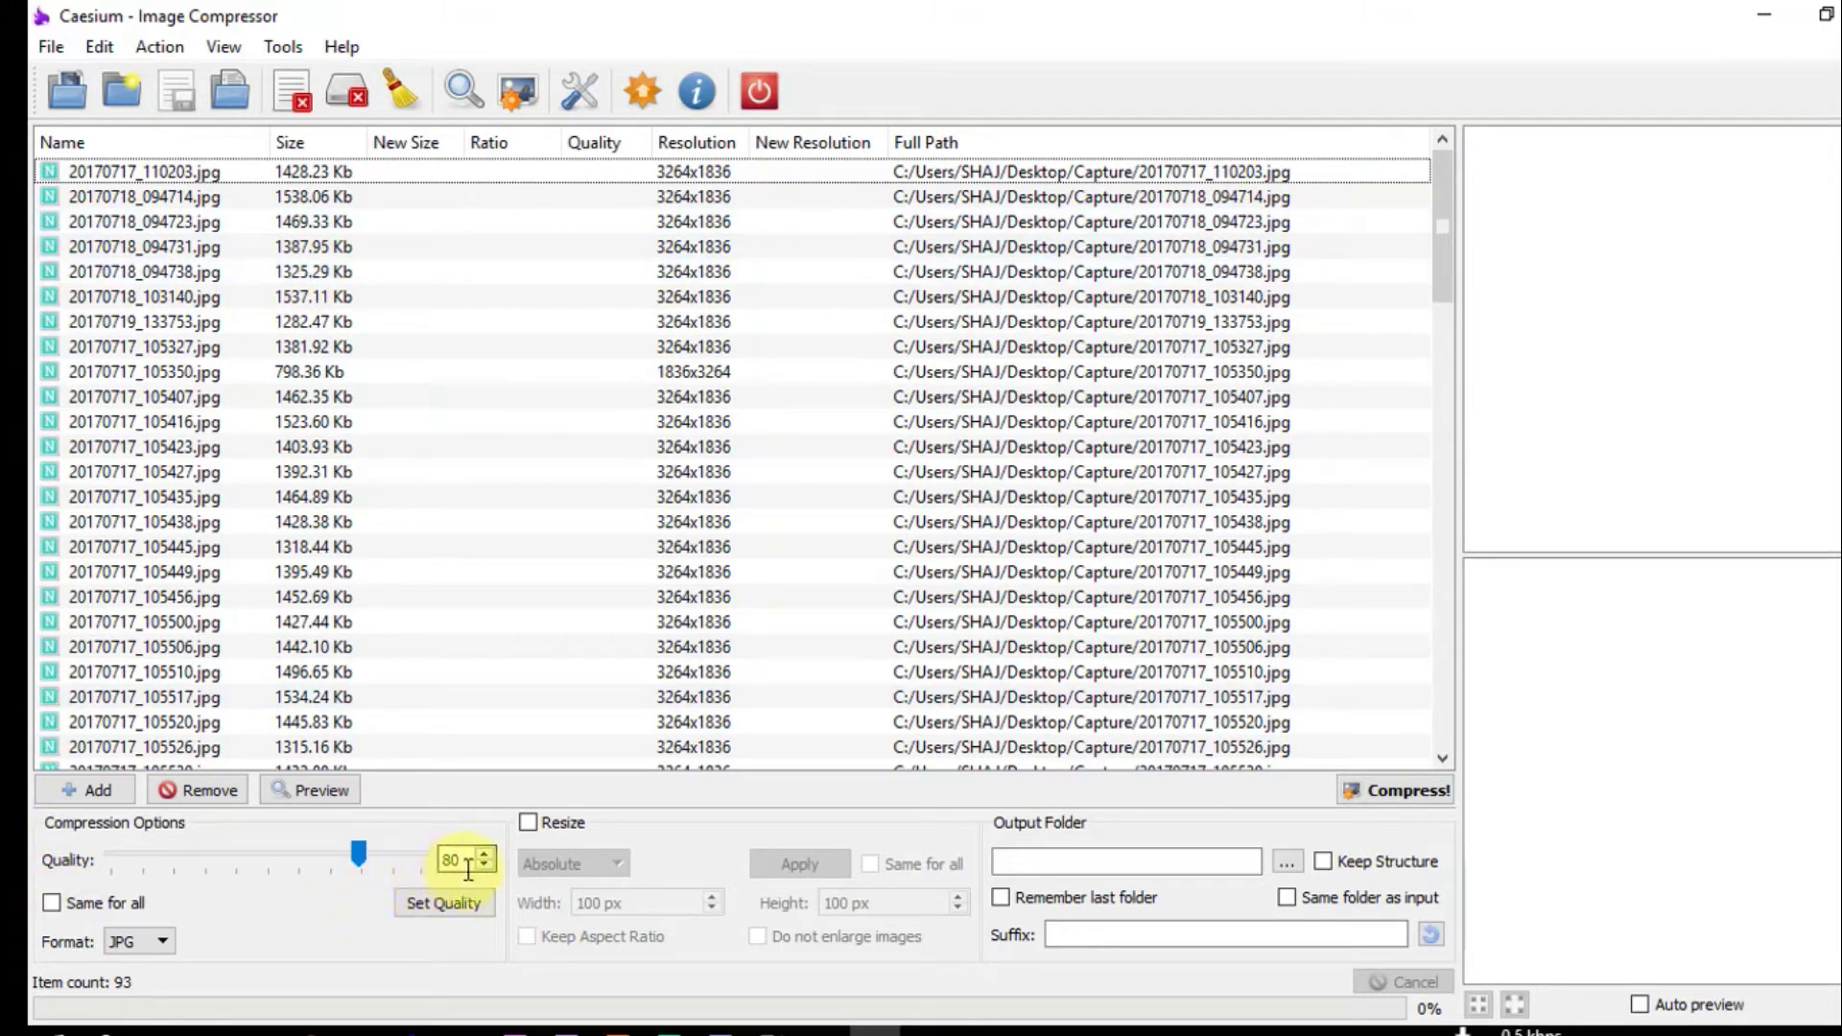
drag(360, 853, 273, 868)
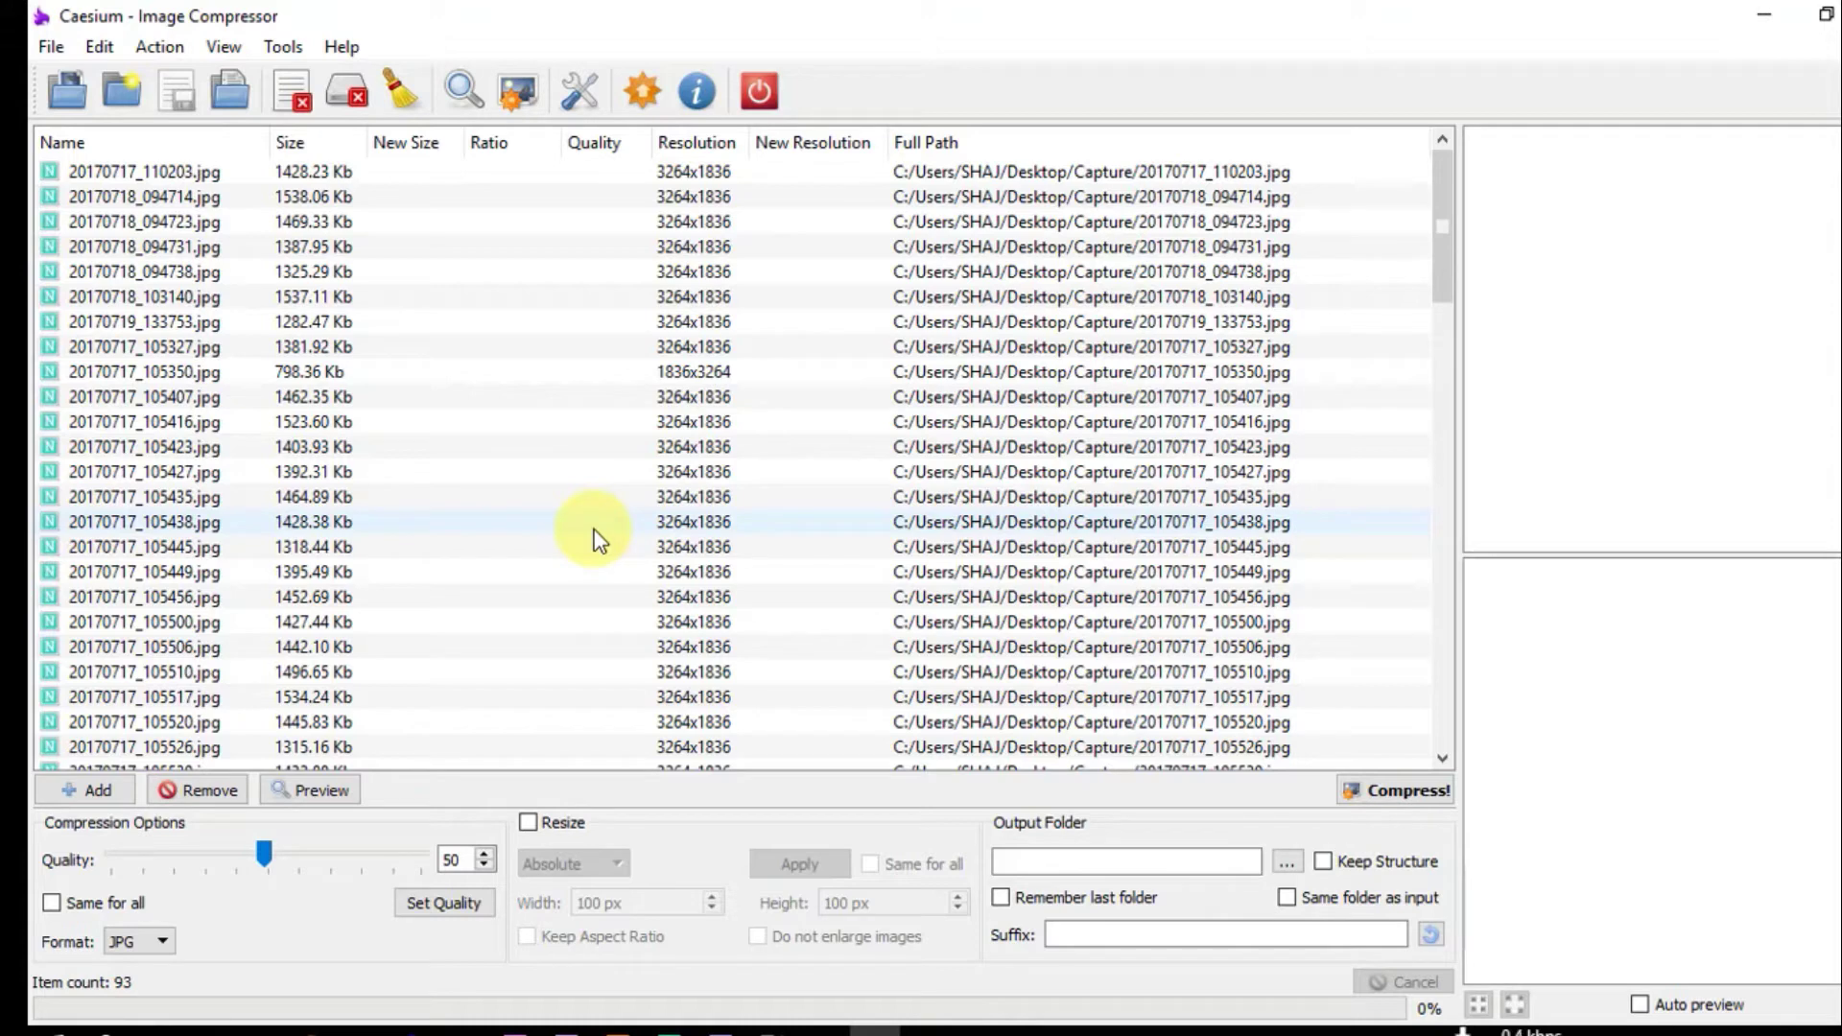
scroll(595, 537, down, 1)
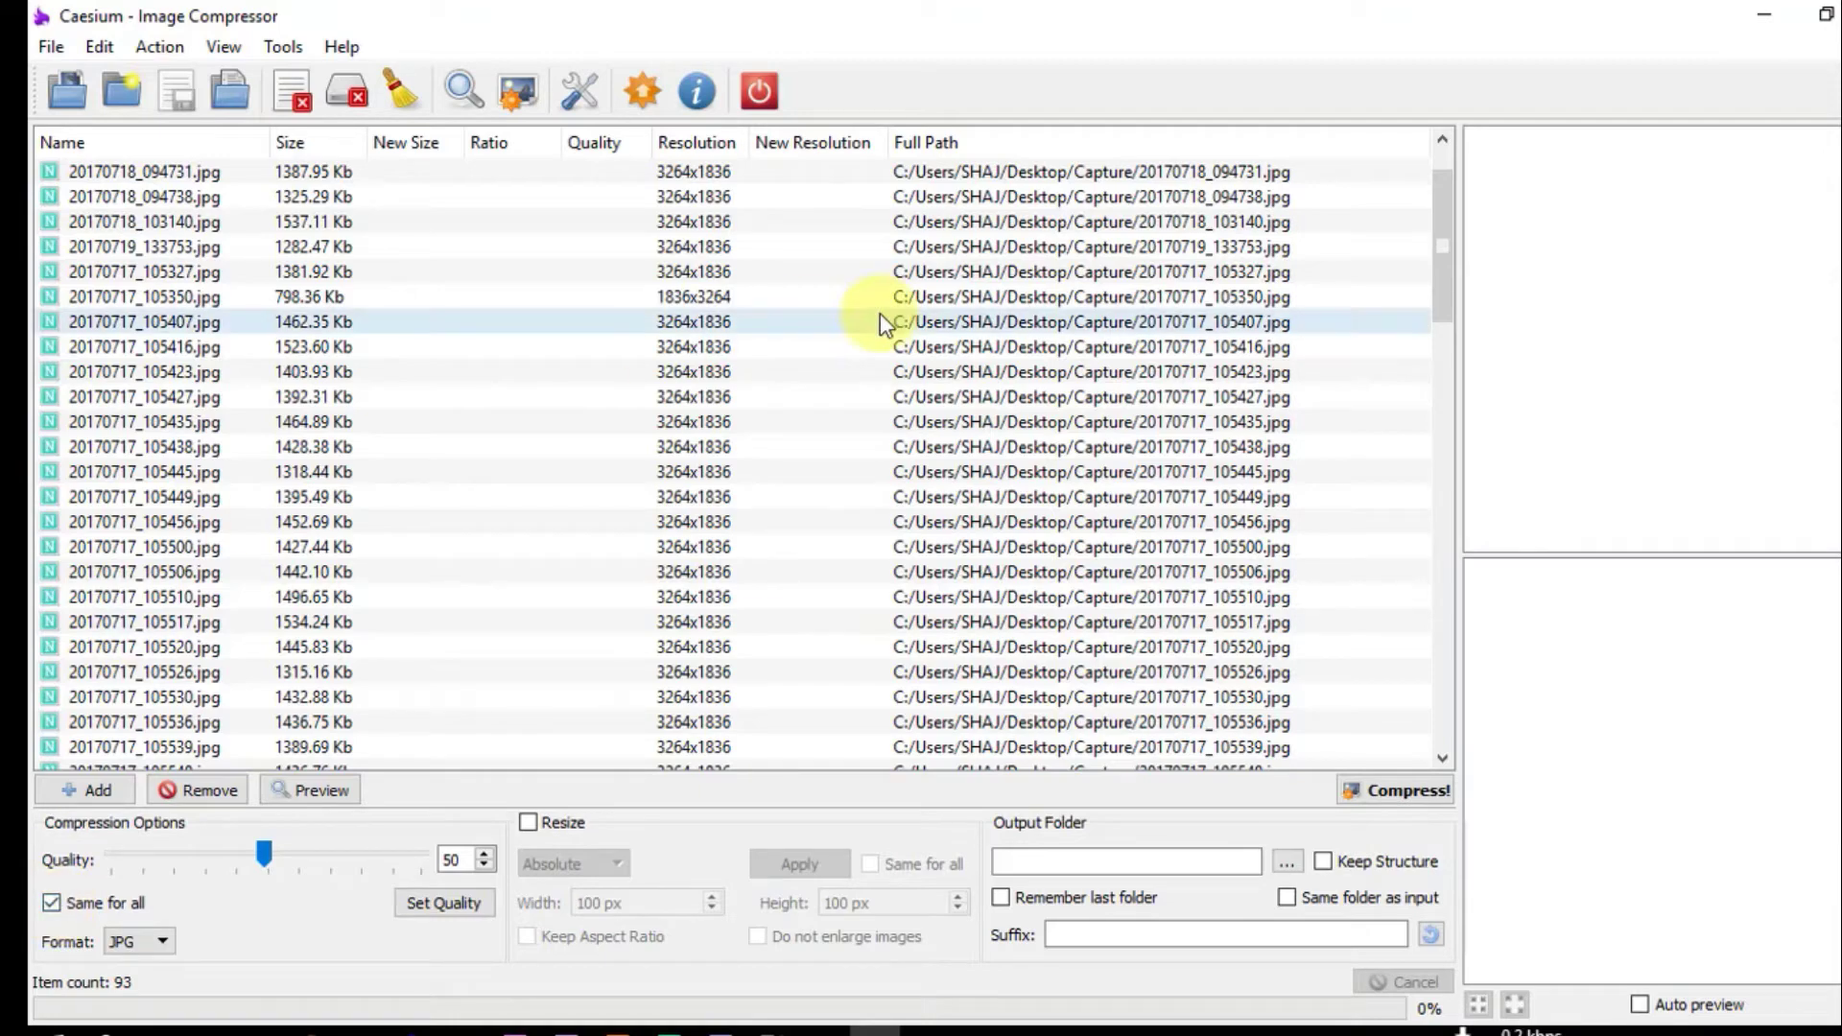
drag(1444, 198, 1448, 154)
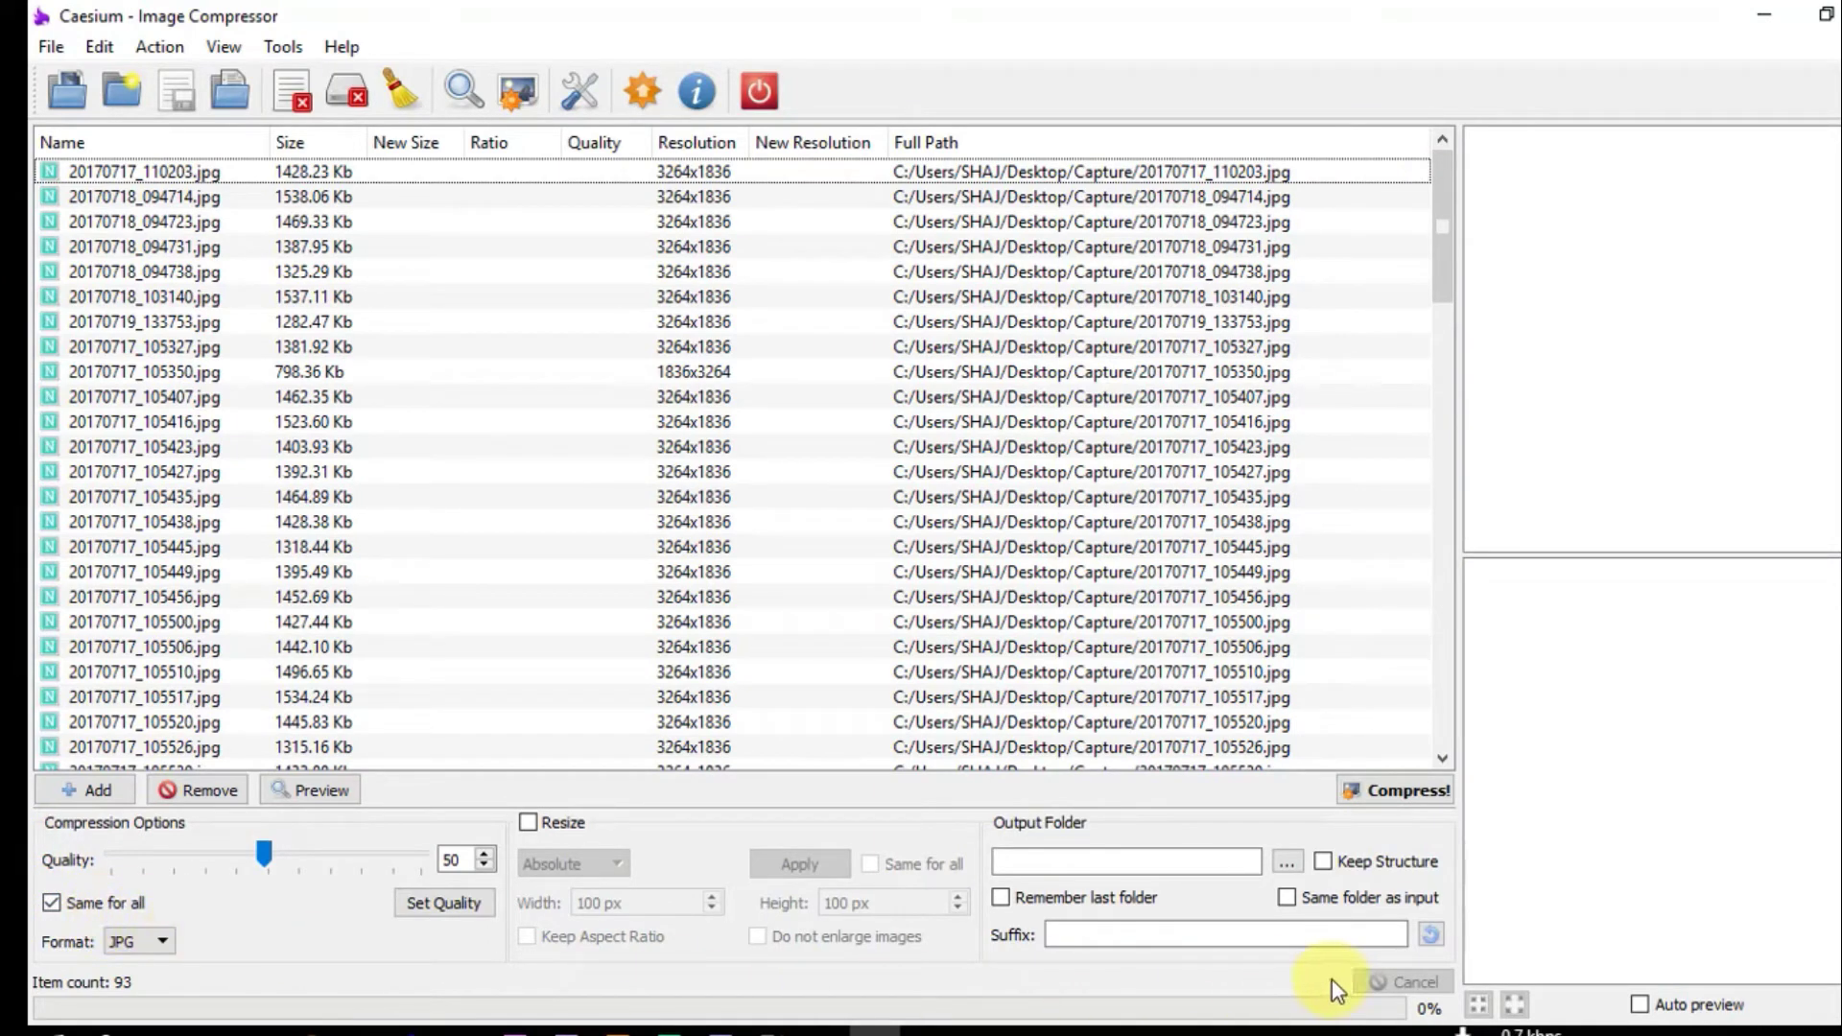
Choose the Com folder inside the desktop's Capture folder as the output folder.
click(1295, 861)
scroll(247, 380, down, 3)
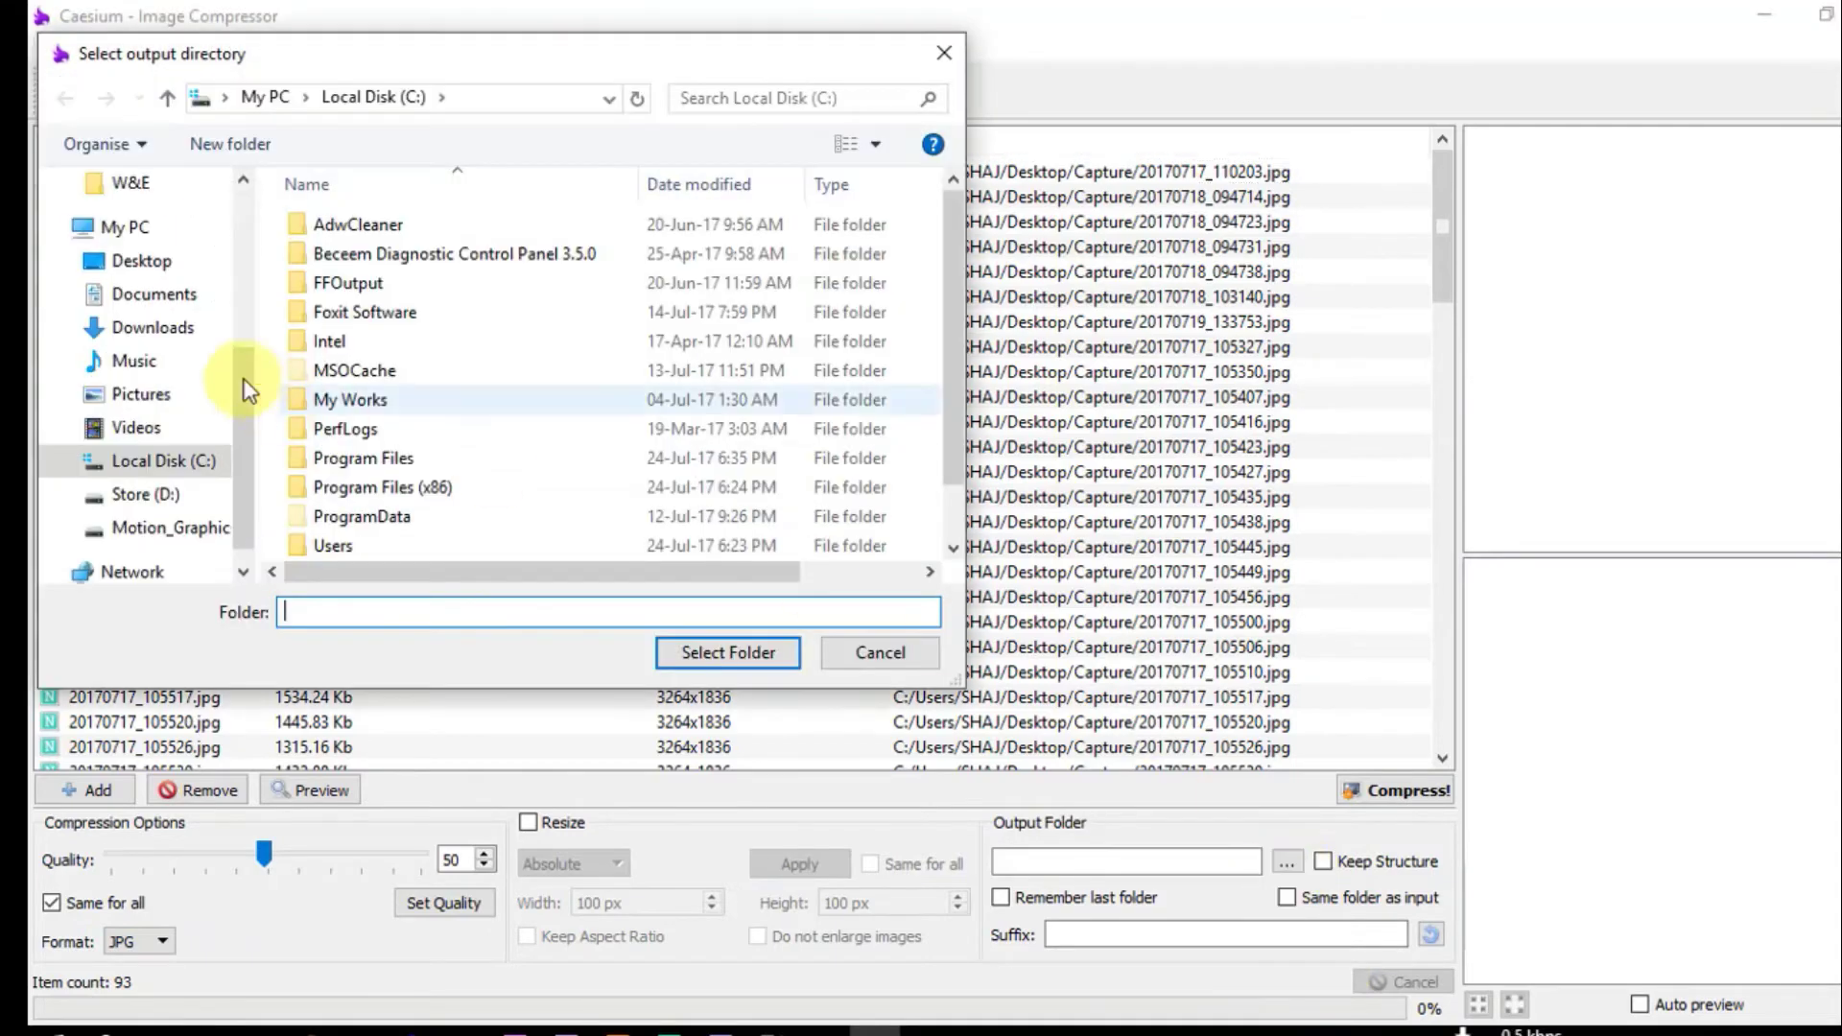
click(165, 278)
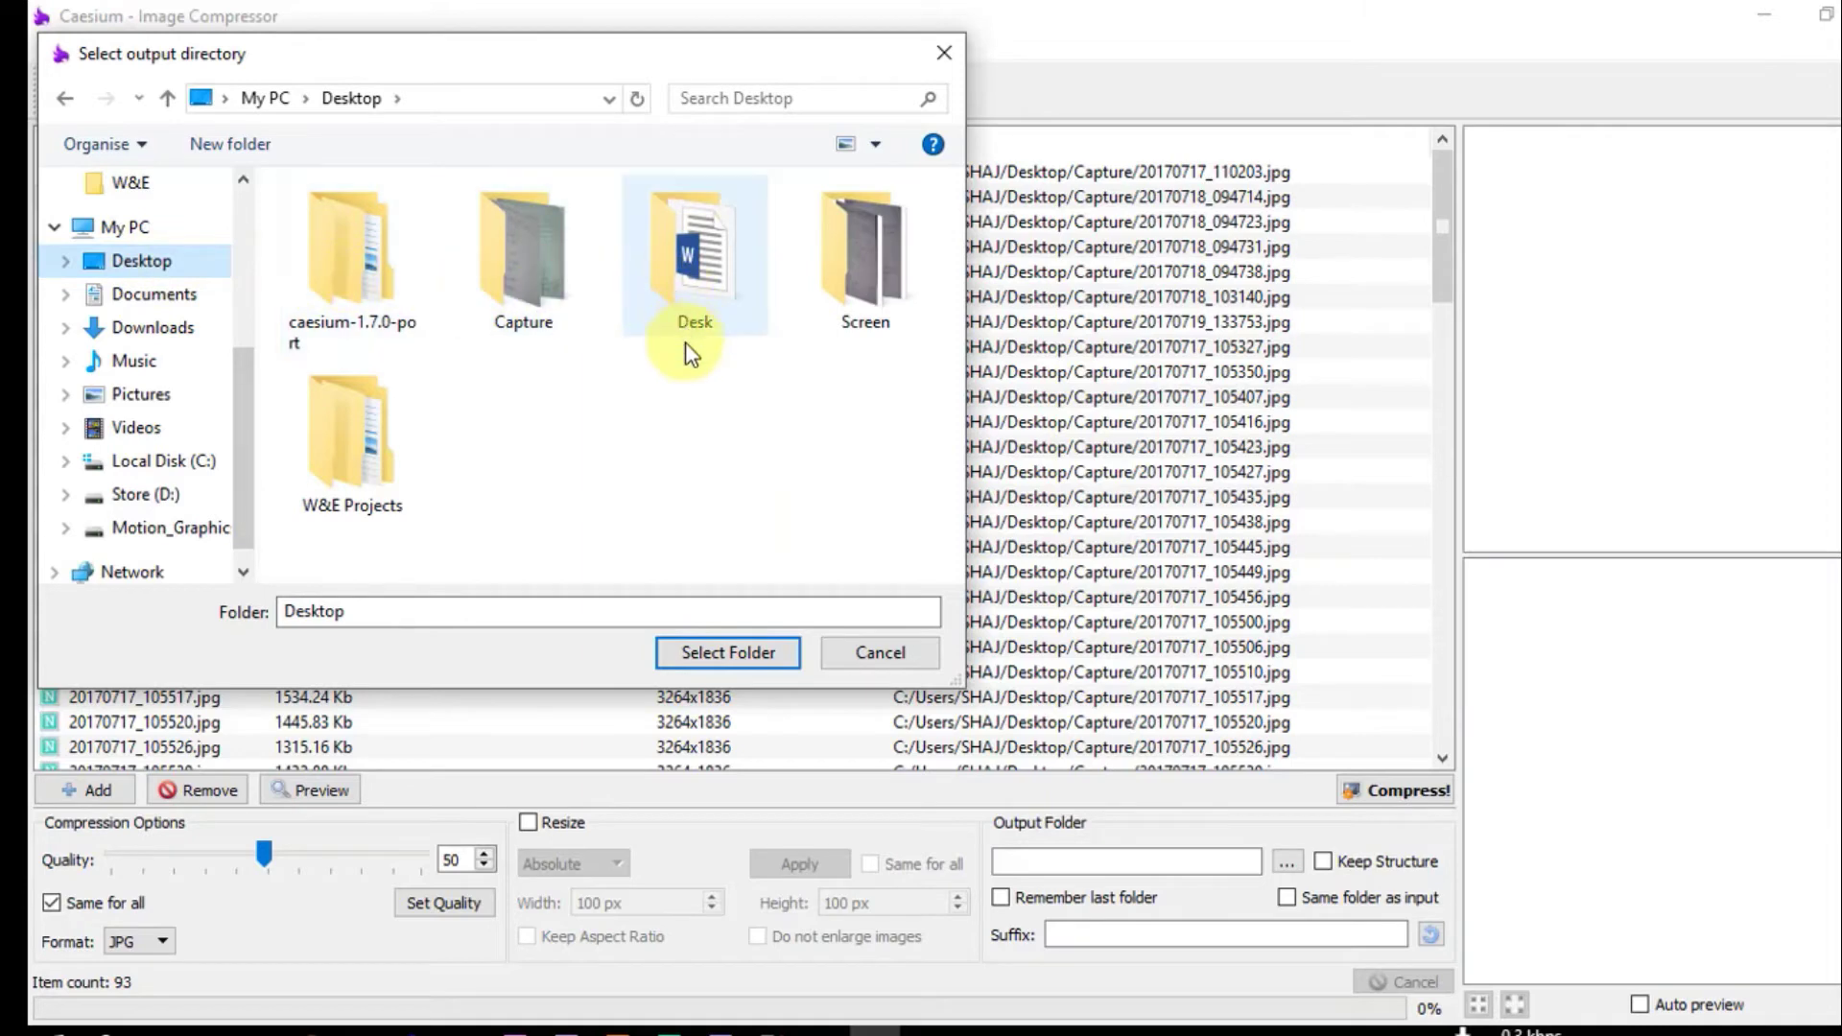
double_click(525, 293)
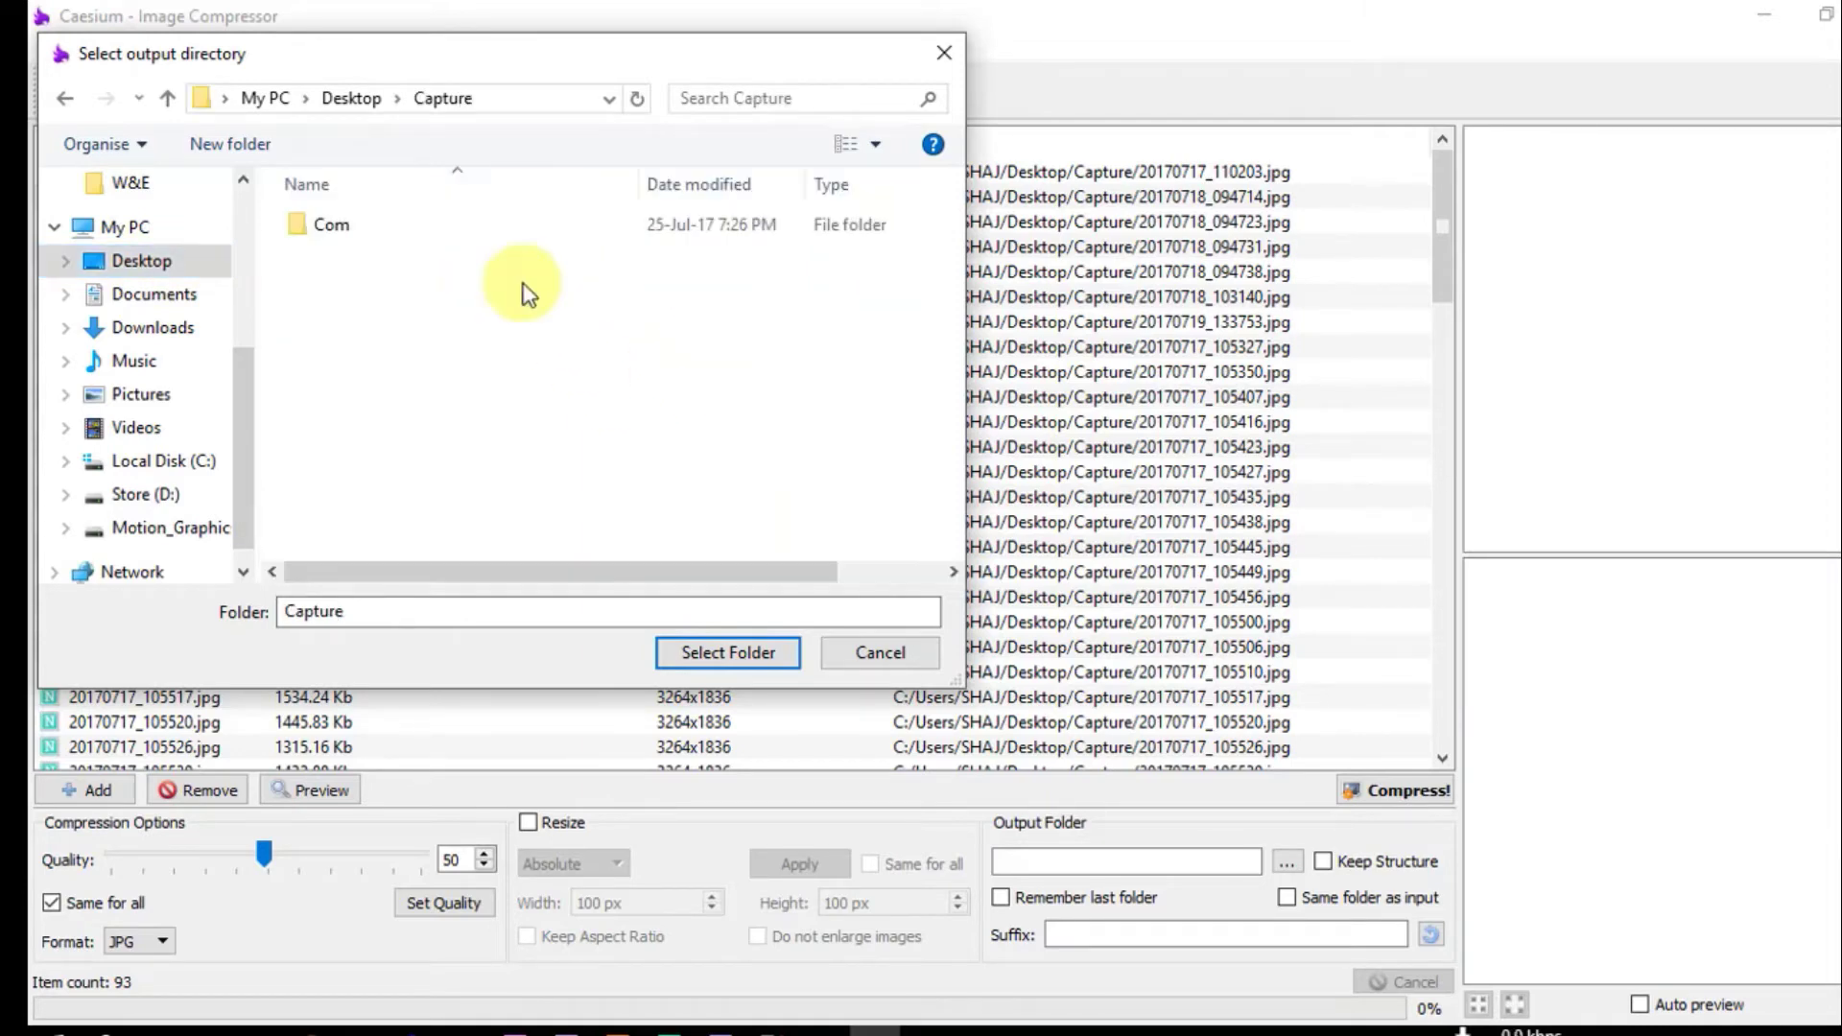
double_click(331, 224)
click(708, 652)
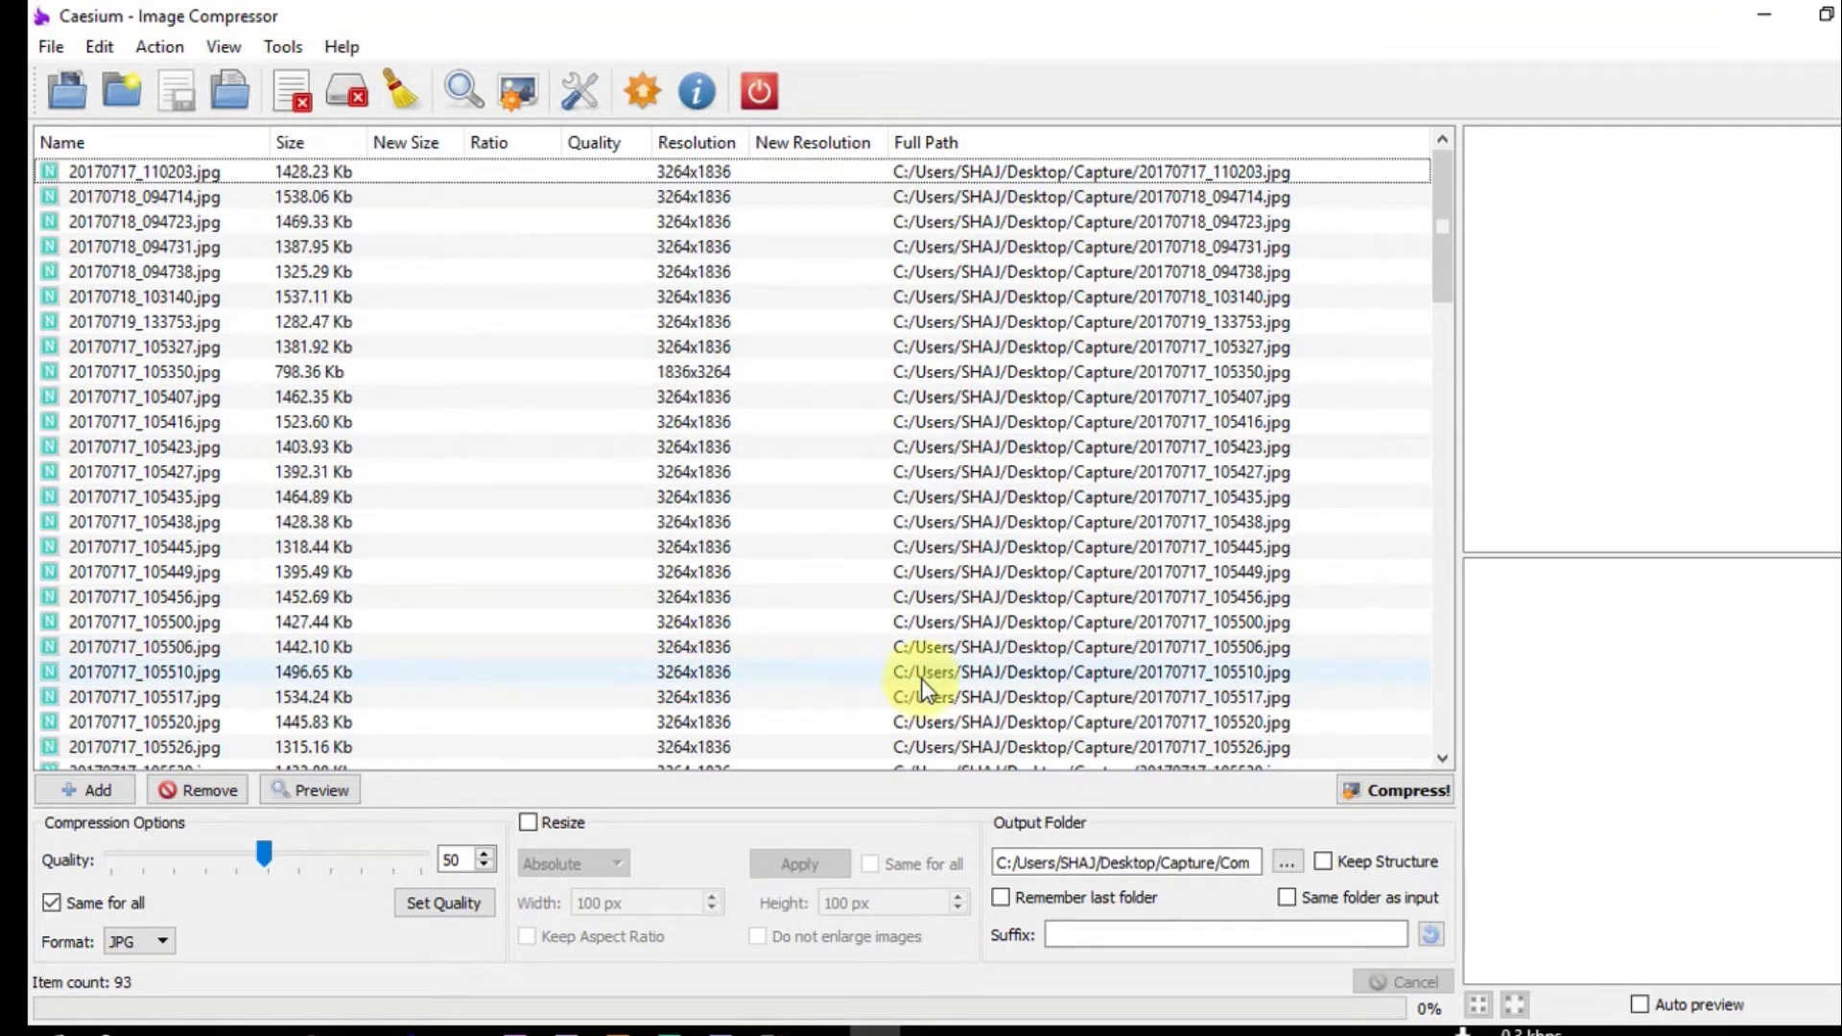
Compress all the listed photos, dismiss the completion report and minimize Caesium.
click(1385, 791)
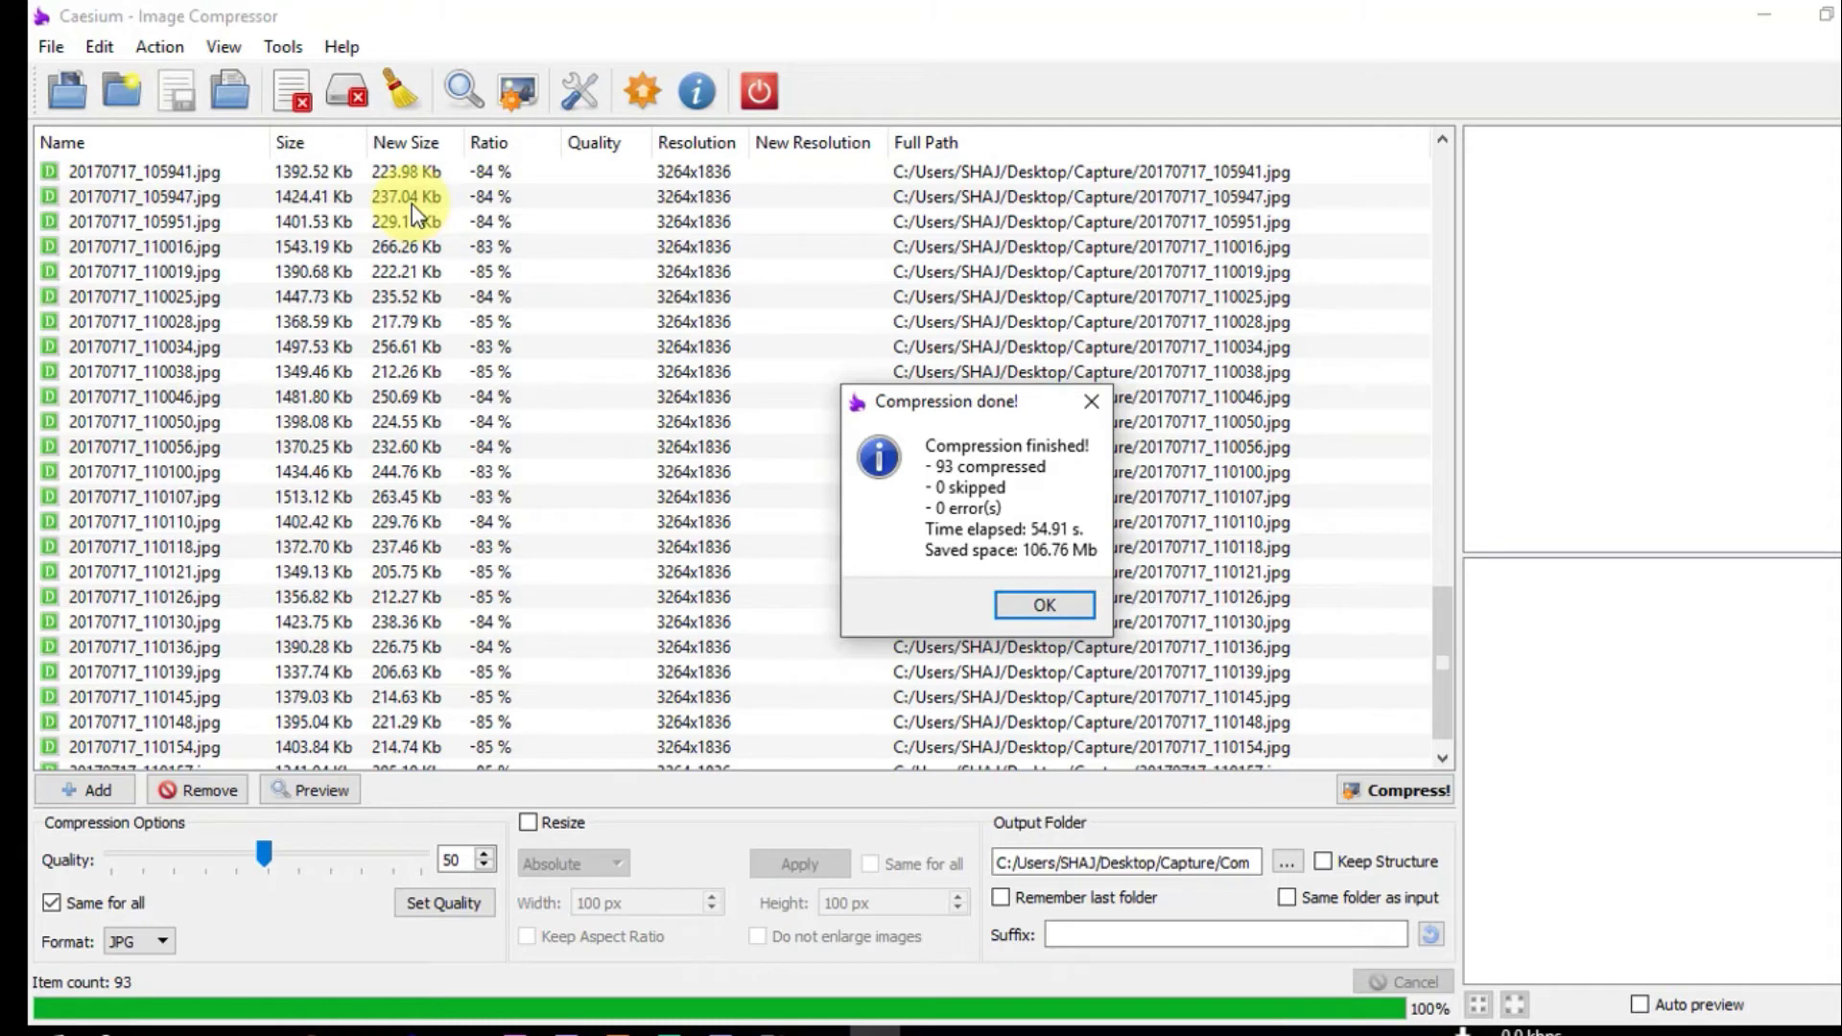
click(1061, 601)
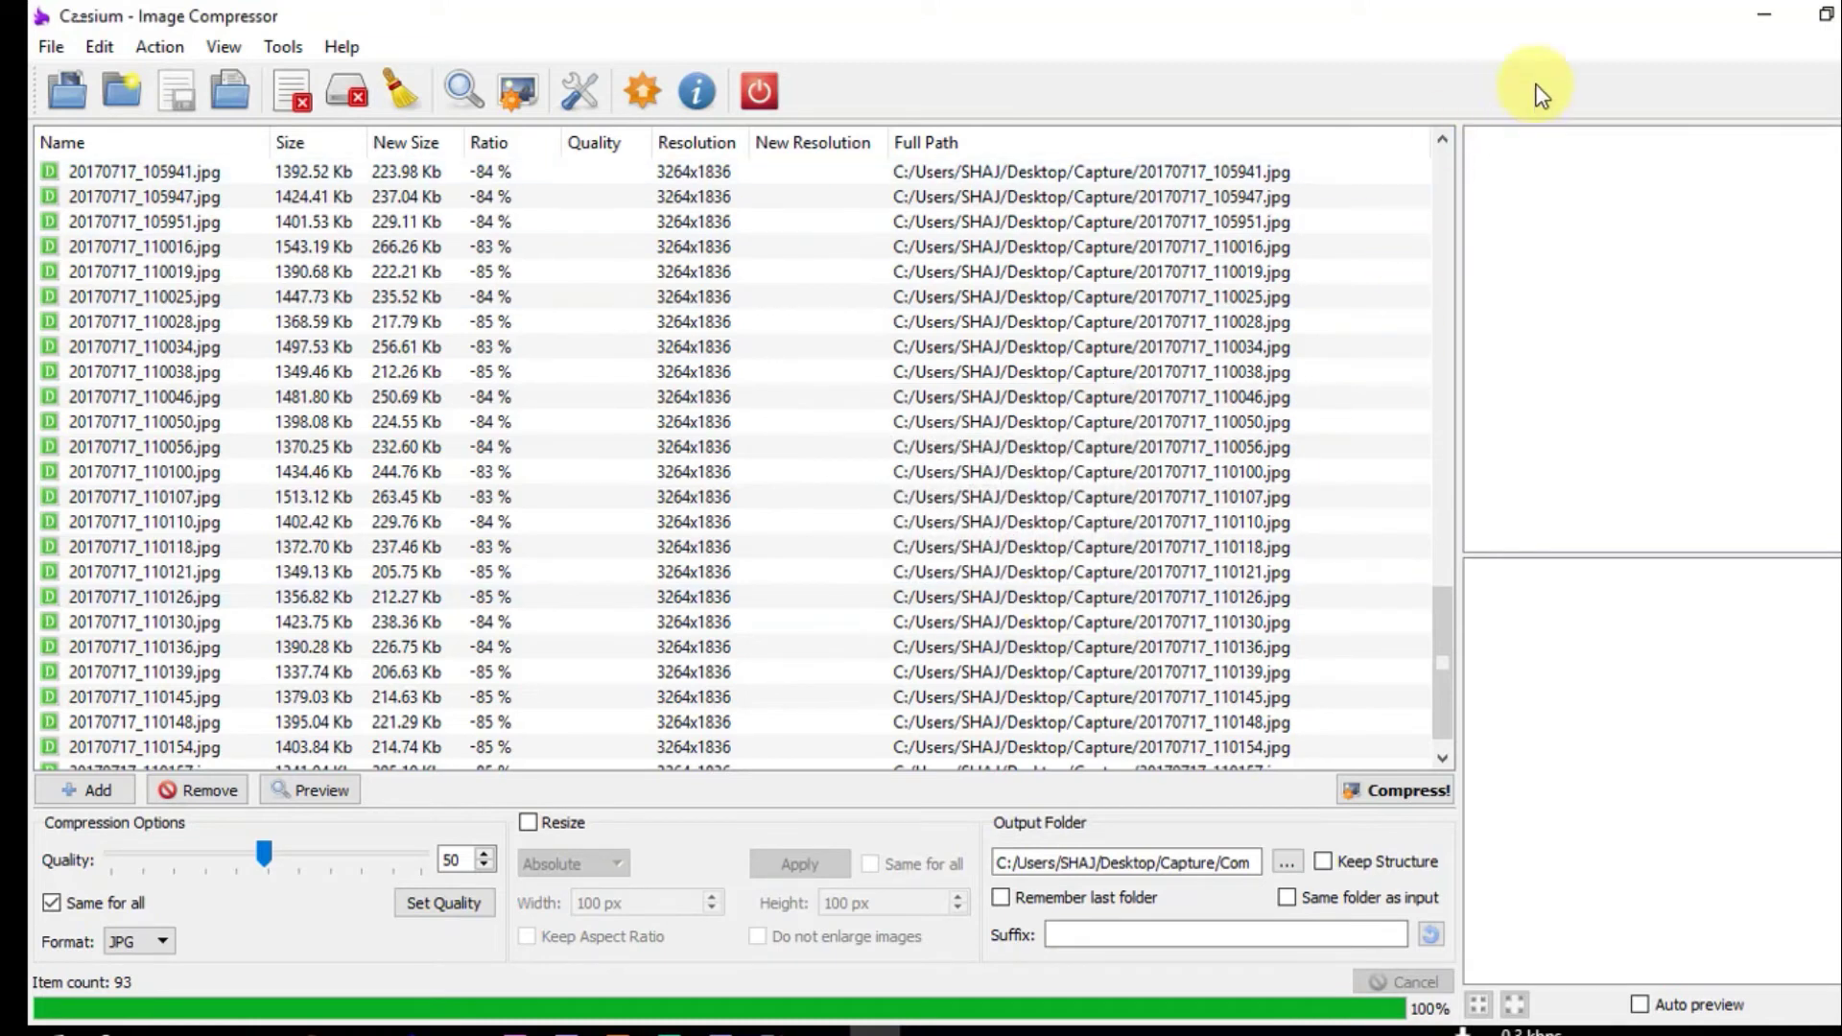
click(1756, 6)
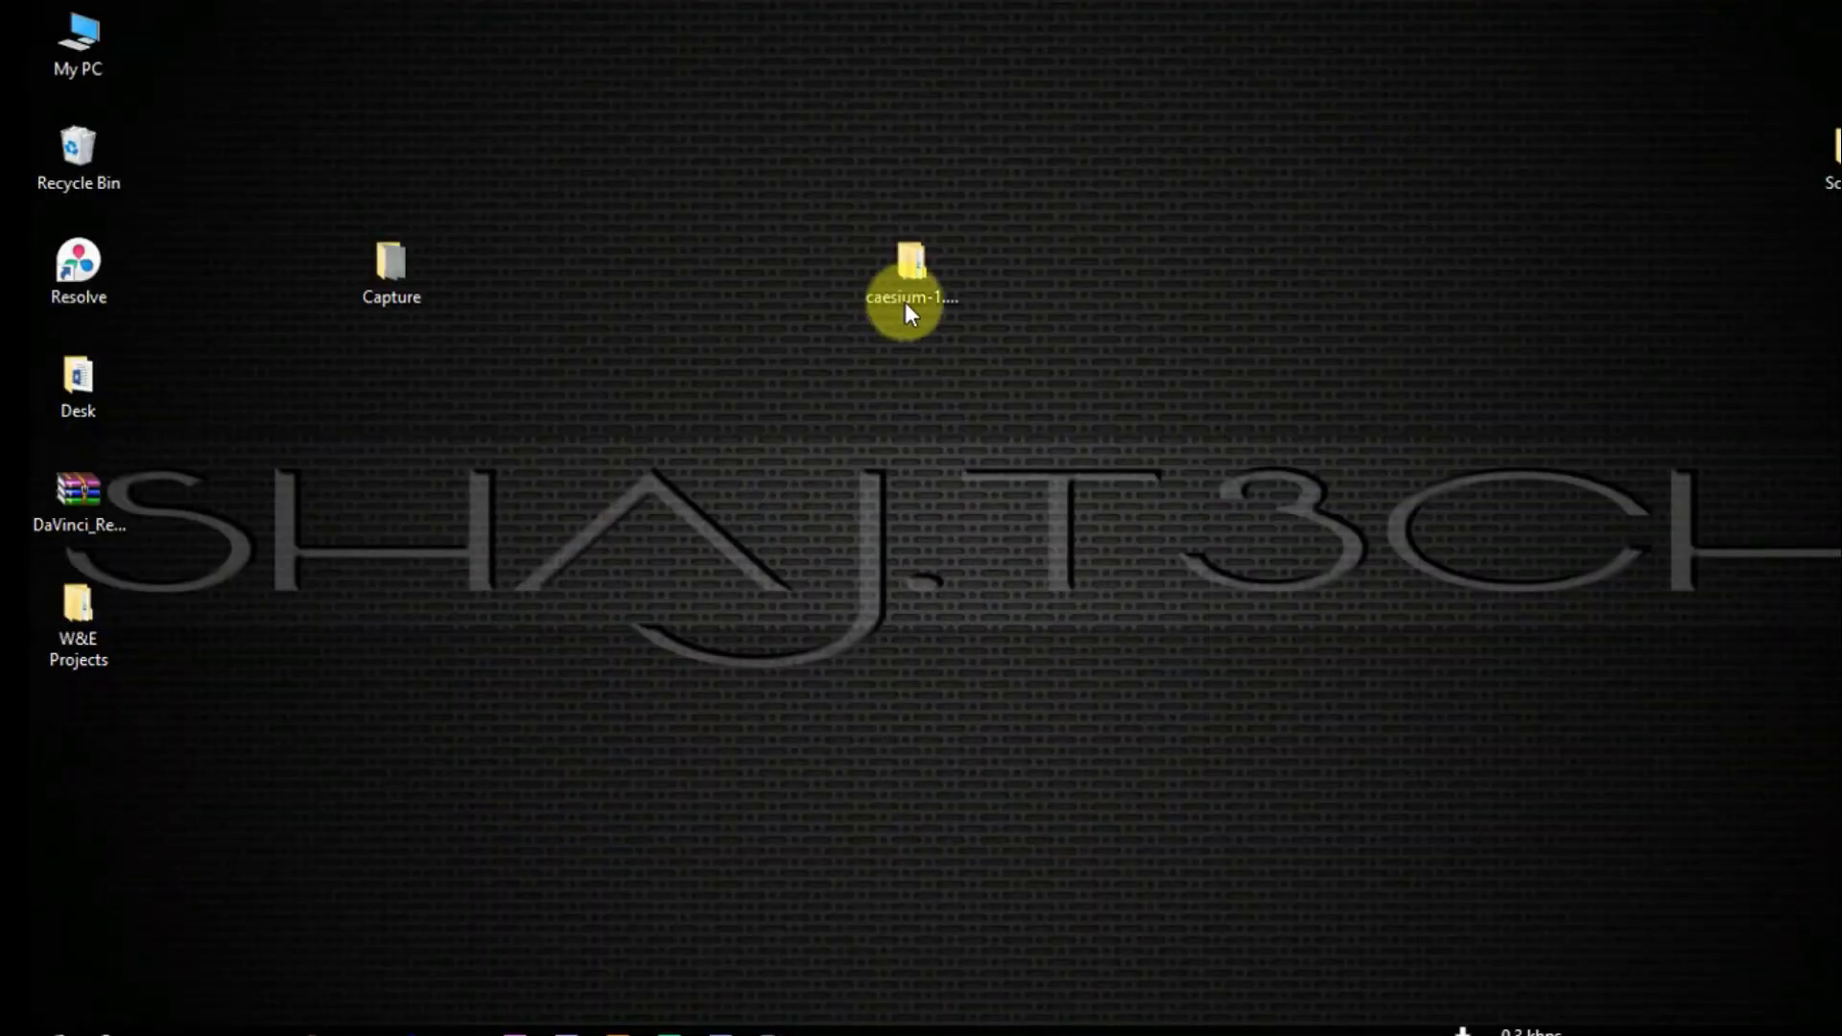
Reopen the Capture folder maximized and compare its original photos with the compressed copies in the Com folder.
double_click(403, 252)
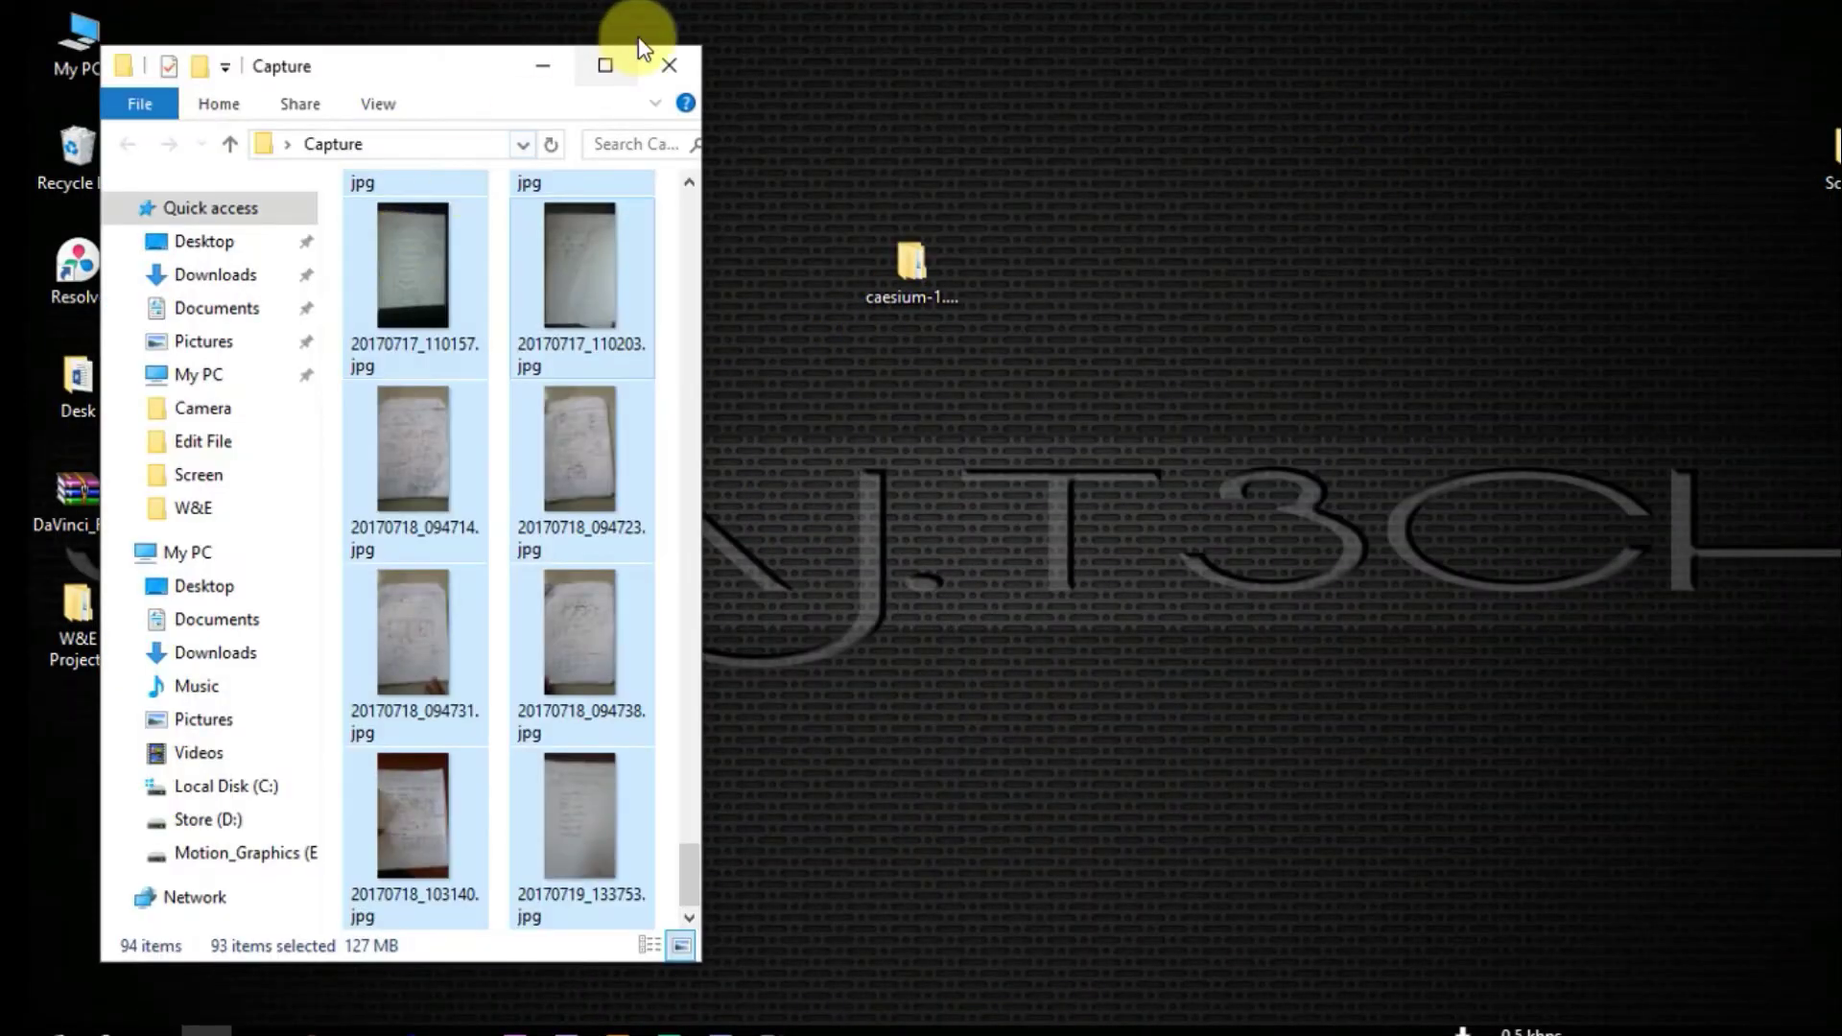
click(619, 77)
scroll(558, 328, up, 5)
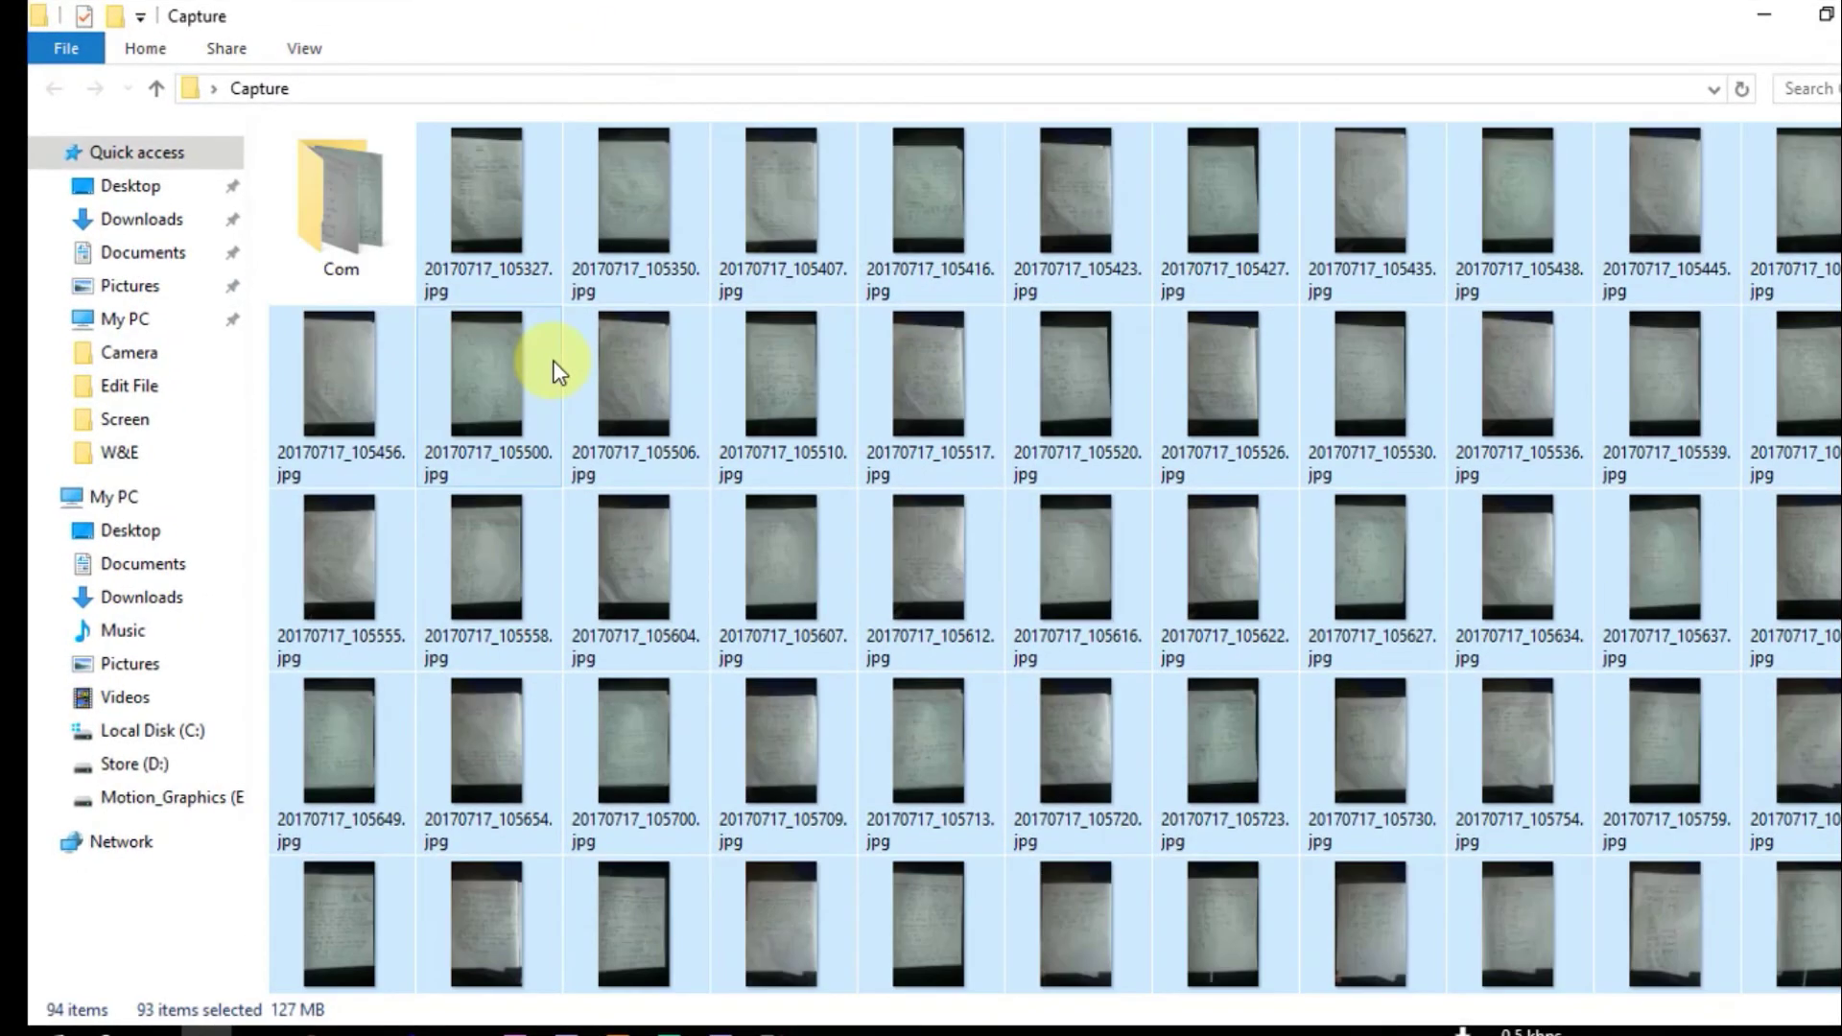
click(347, 229)
double_click(347, 229)
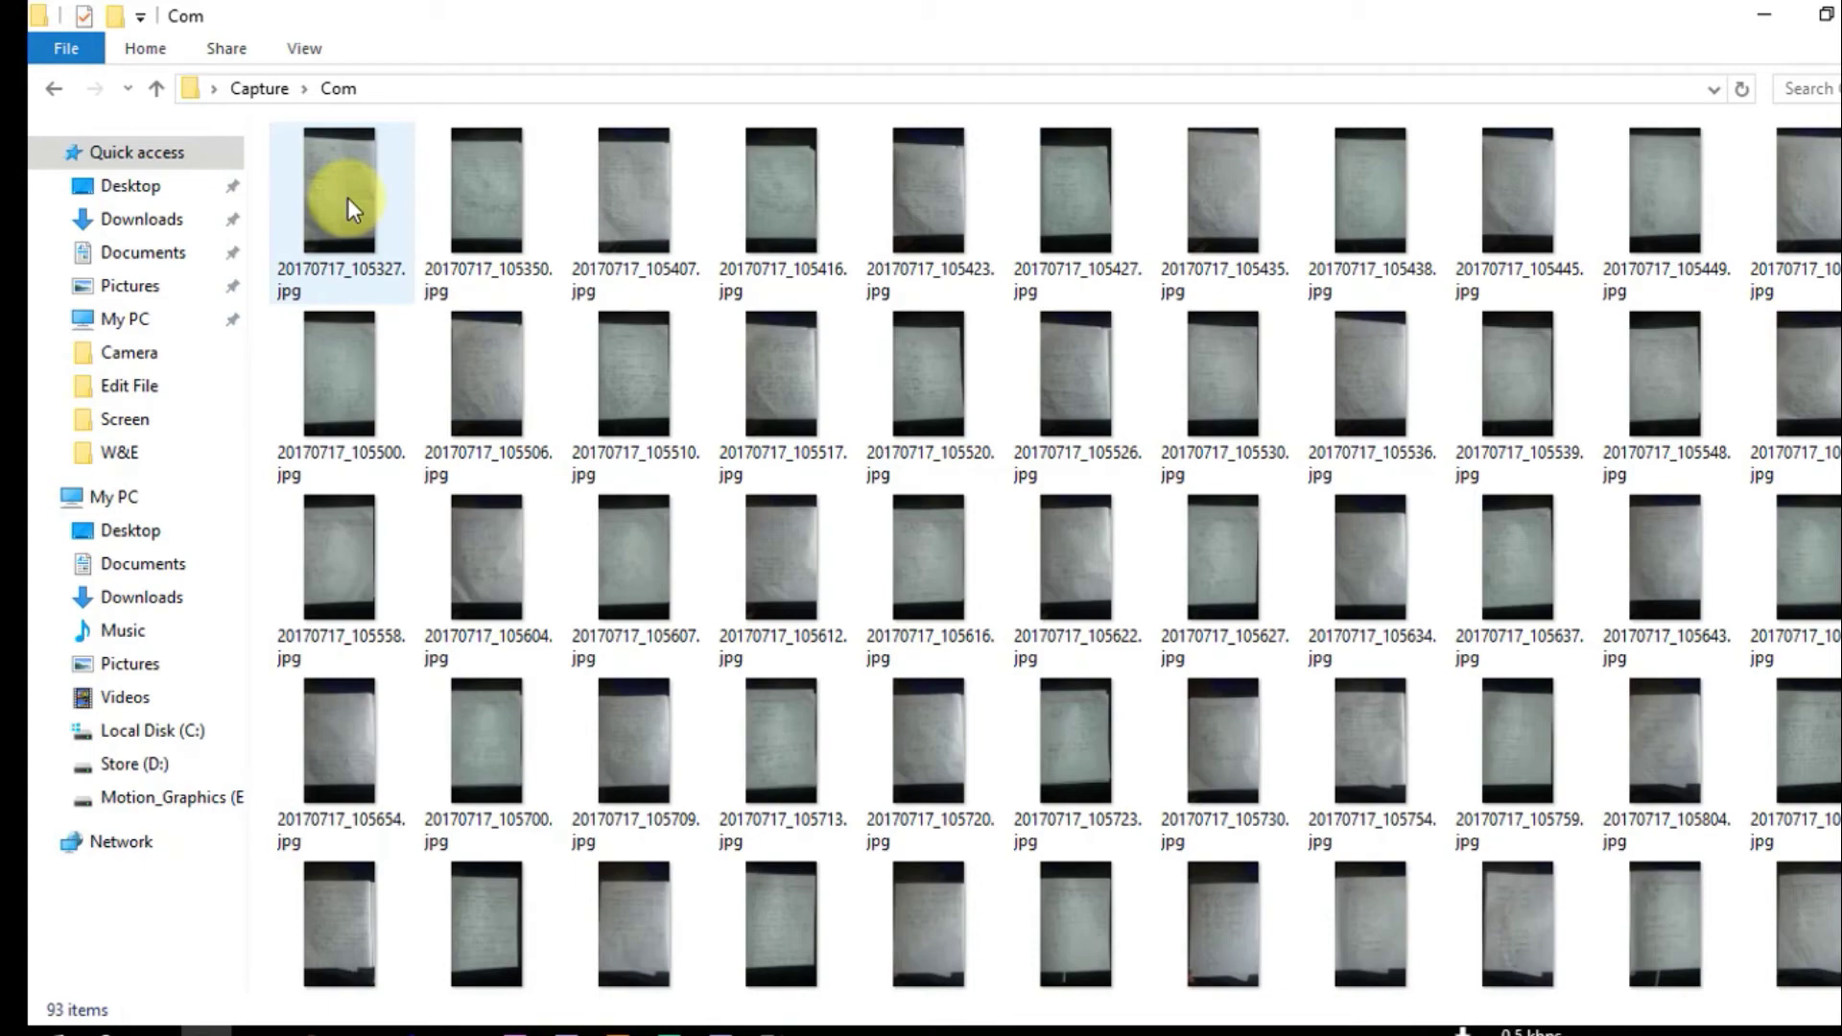
click(50, 92)
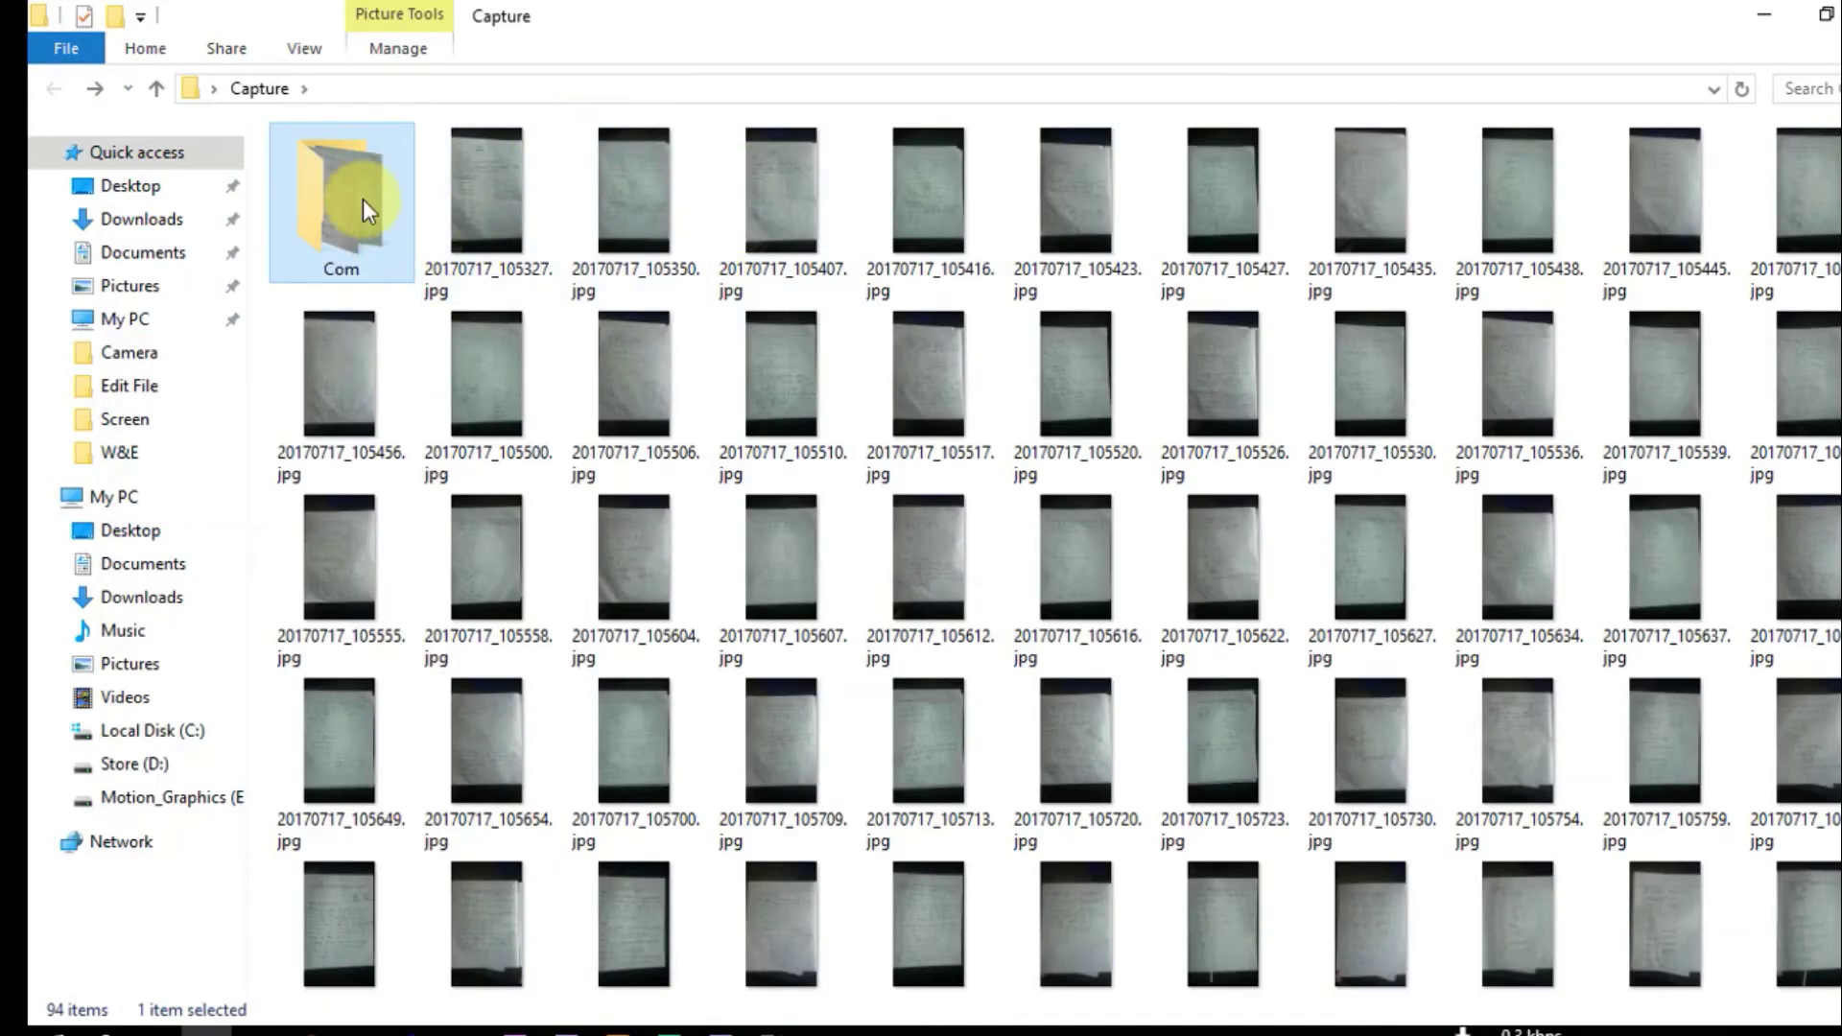
double_click(362, 199)
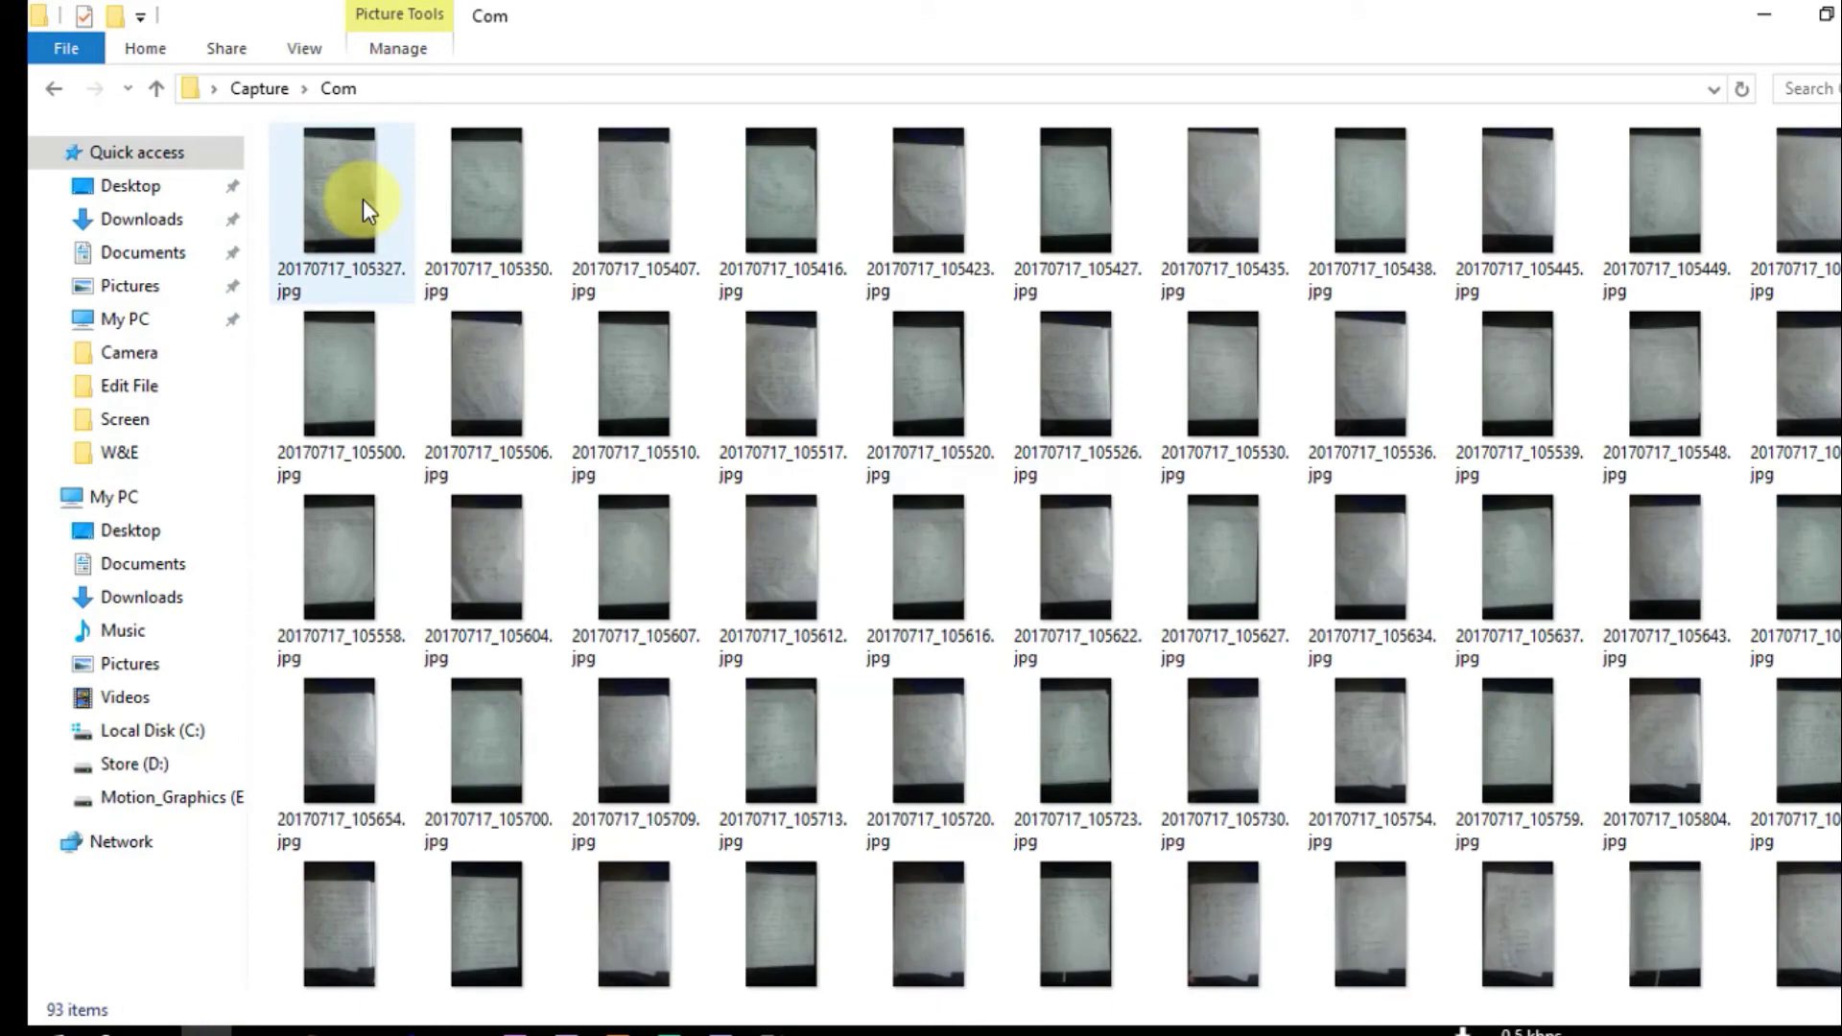
Inspect the compressed 20170717_105327.jpg in the Com folder at closer magnification, and return to the Capture folder.
double_click(363, 198)
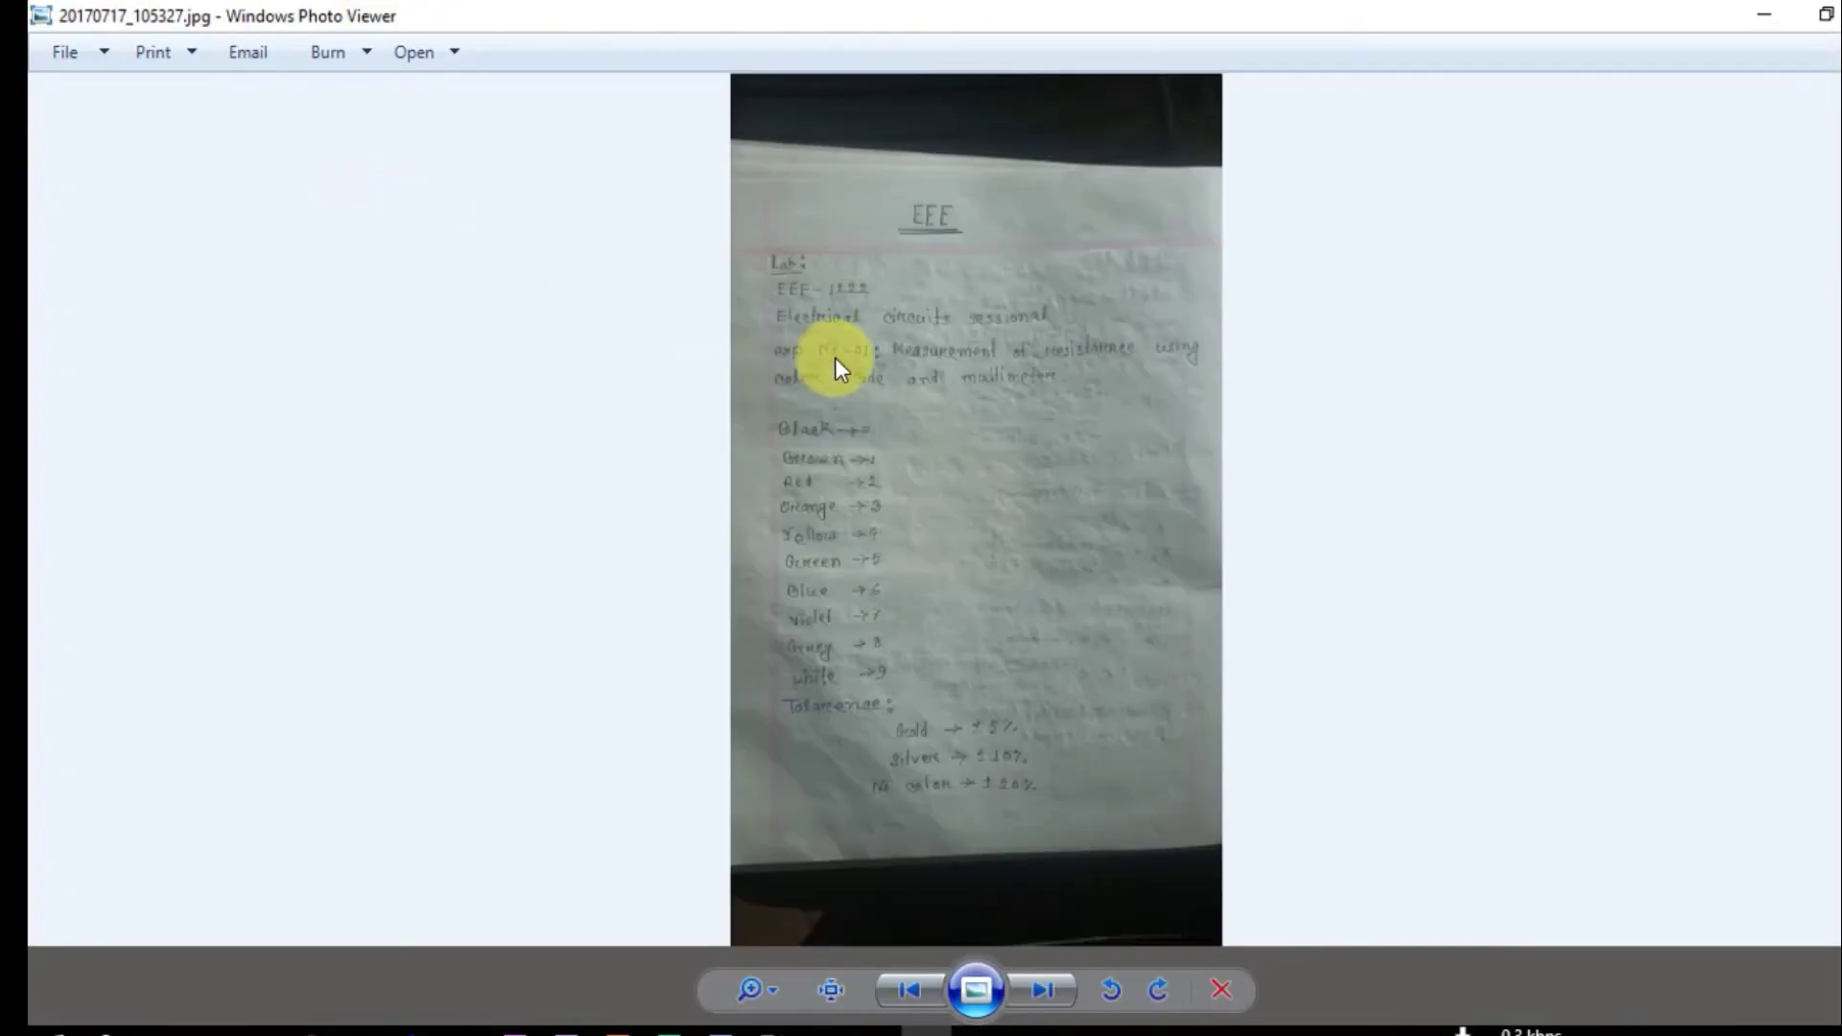
scroll(998, 269, up, 5)
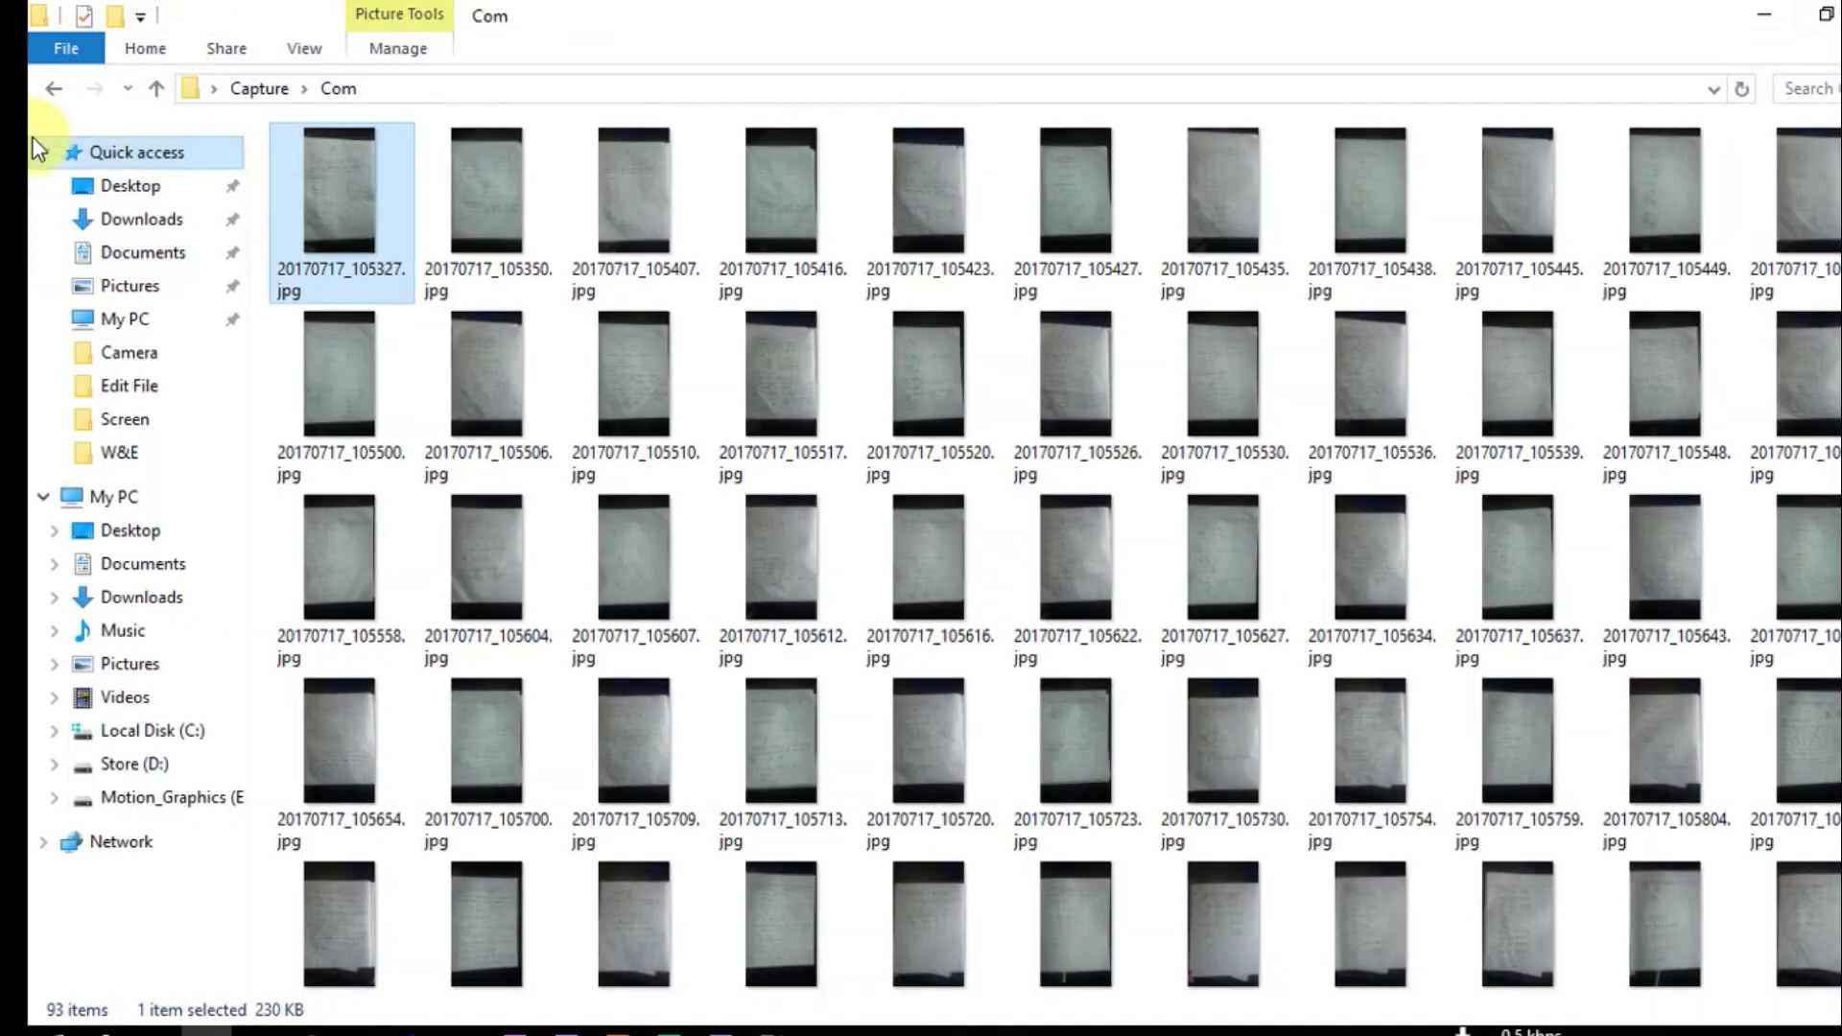
click(51, 88)
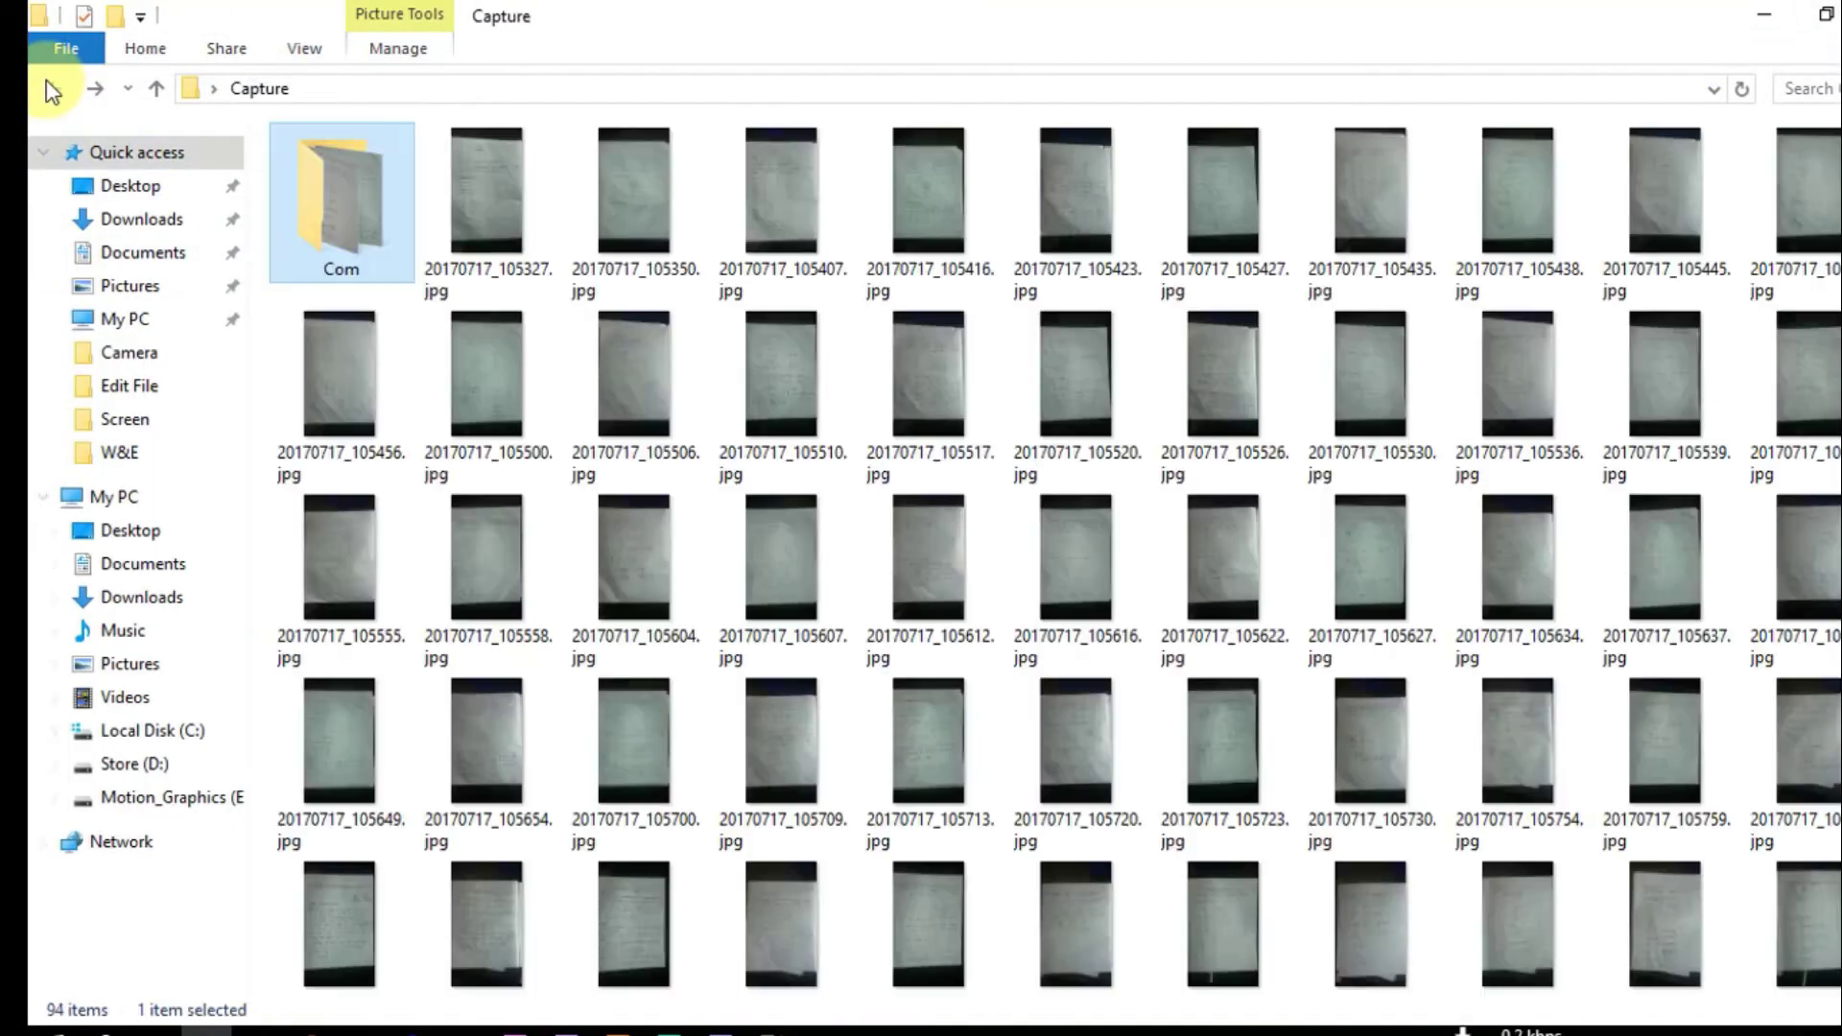
Open the original 20170717_105327.jpg magnified, and set its viewer and the folder as smaller windows side by side on the desktop.
double_click(508, 223)
scroll(740, 288, up, 3)
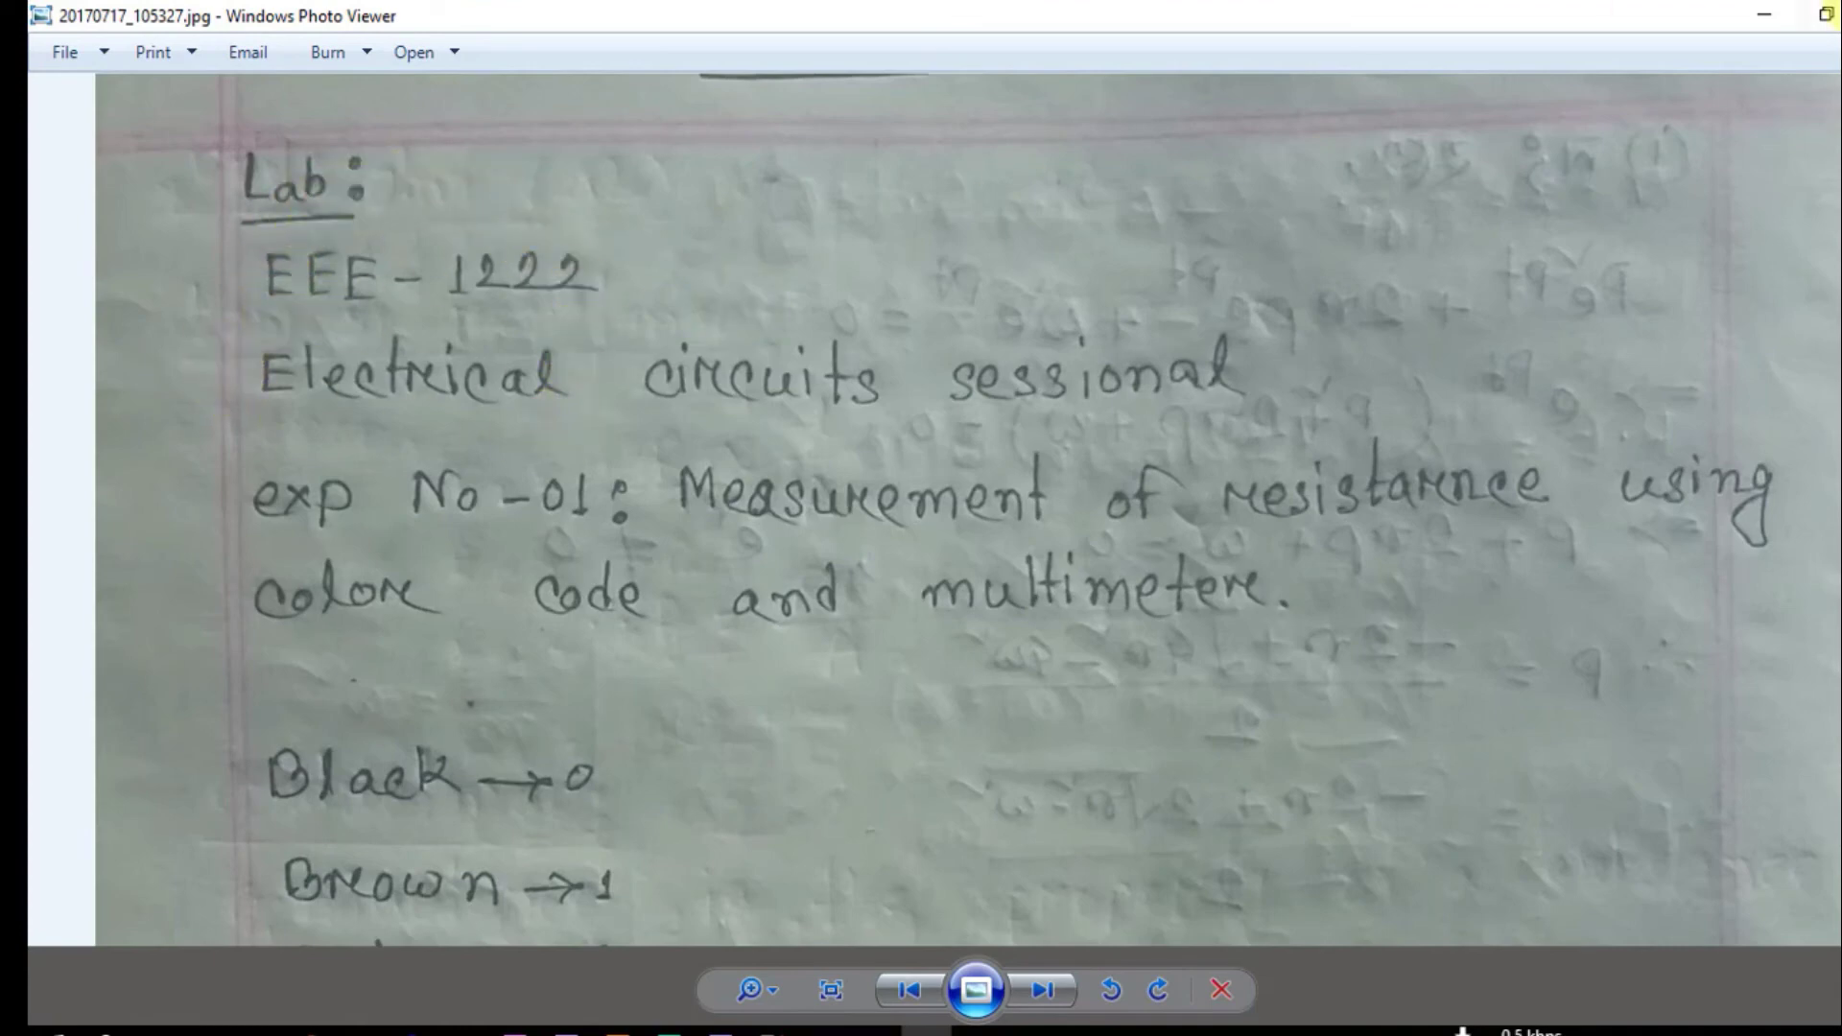
click(1823, 15)
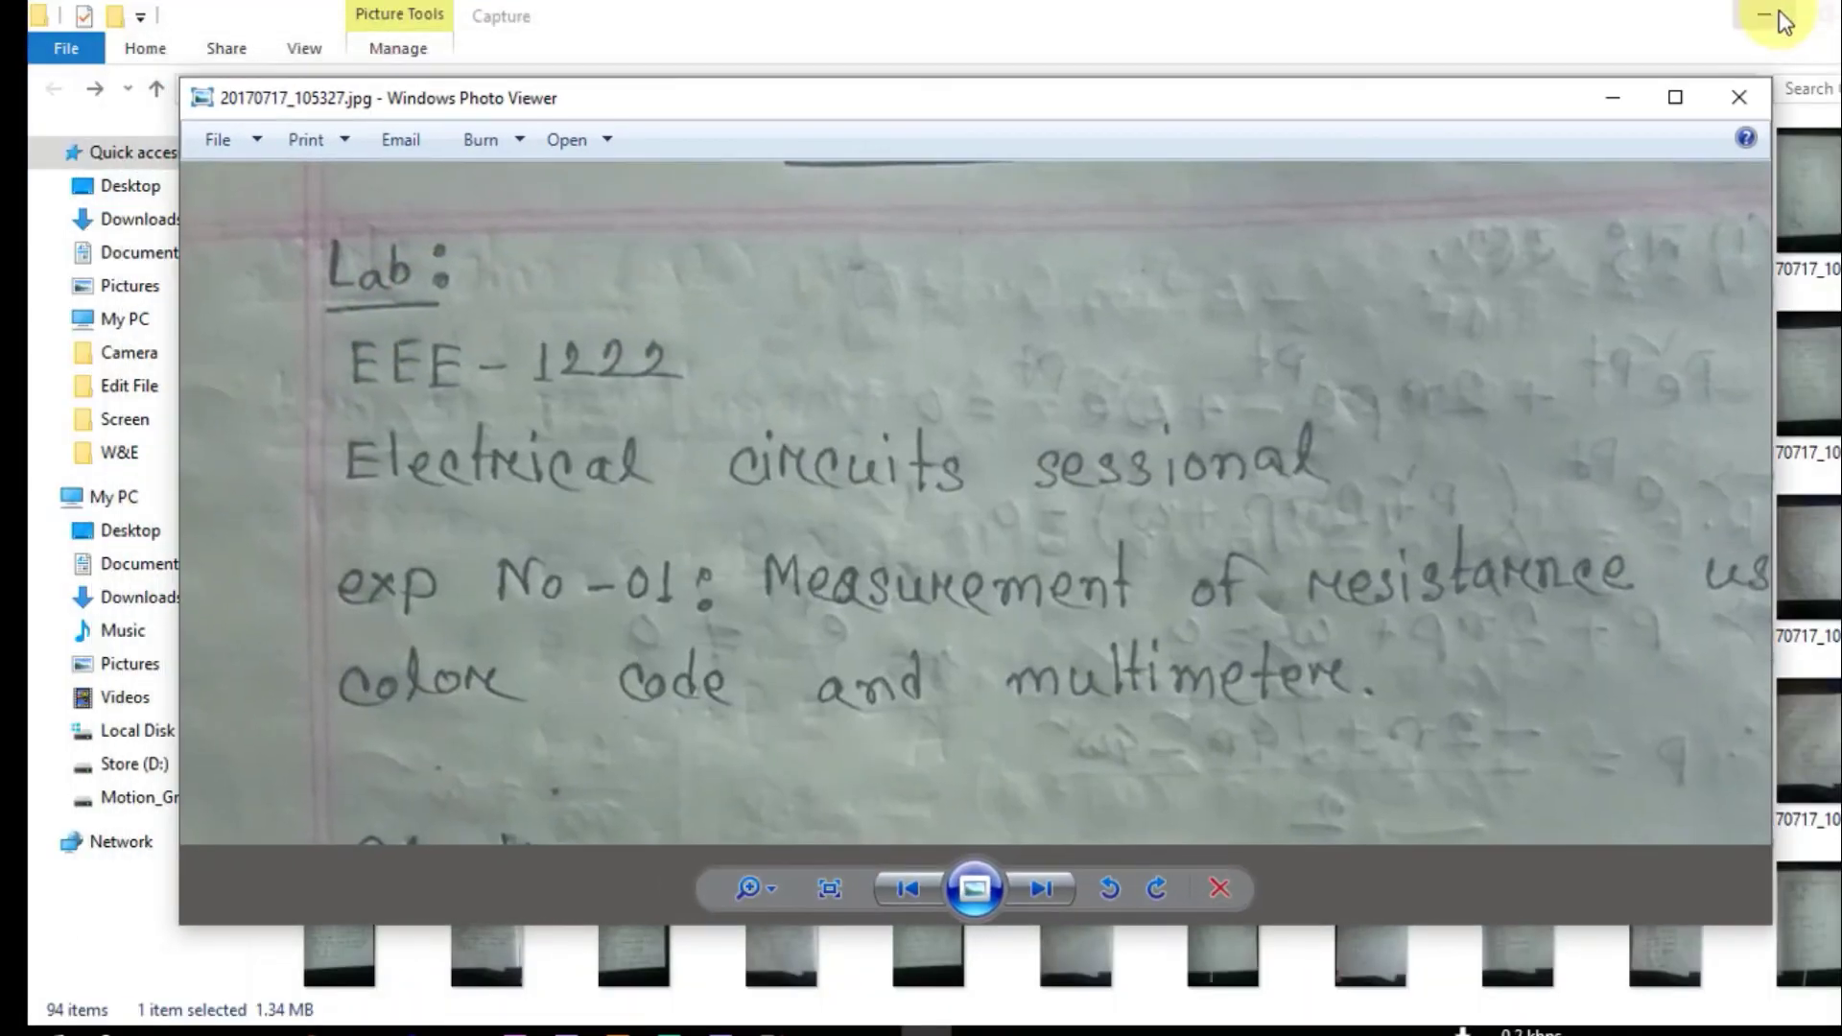
click(1802, 21)
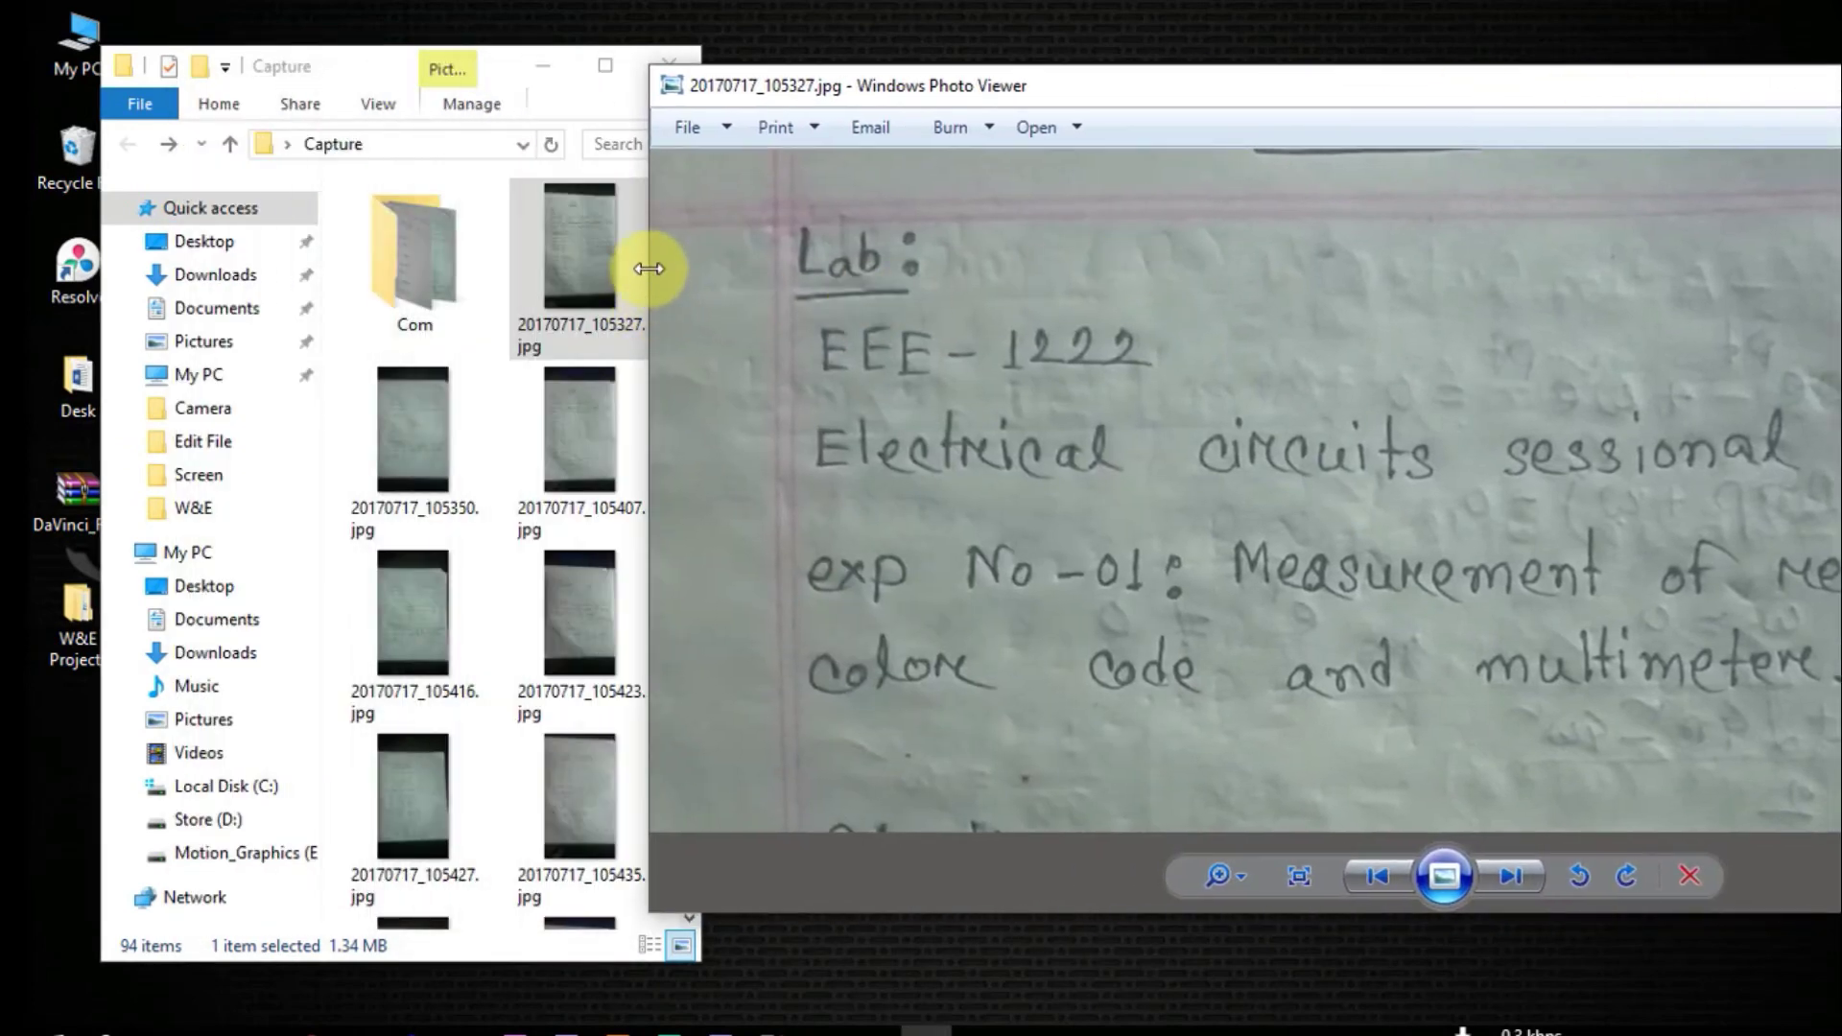
drag(649, 269, 1199, 214)
drag(1513, 87, 1477, 40)
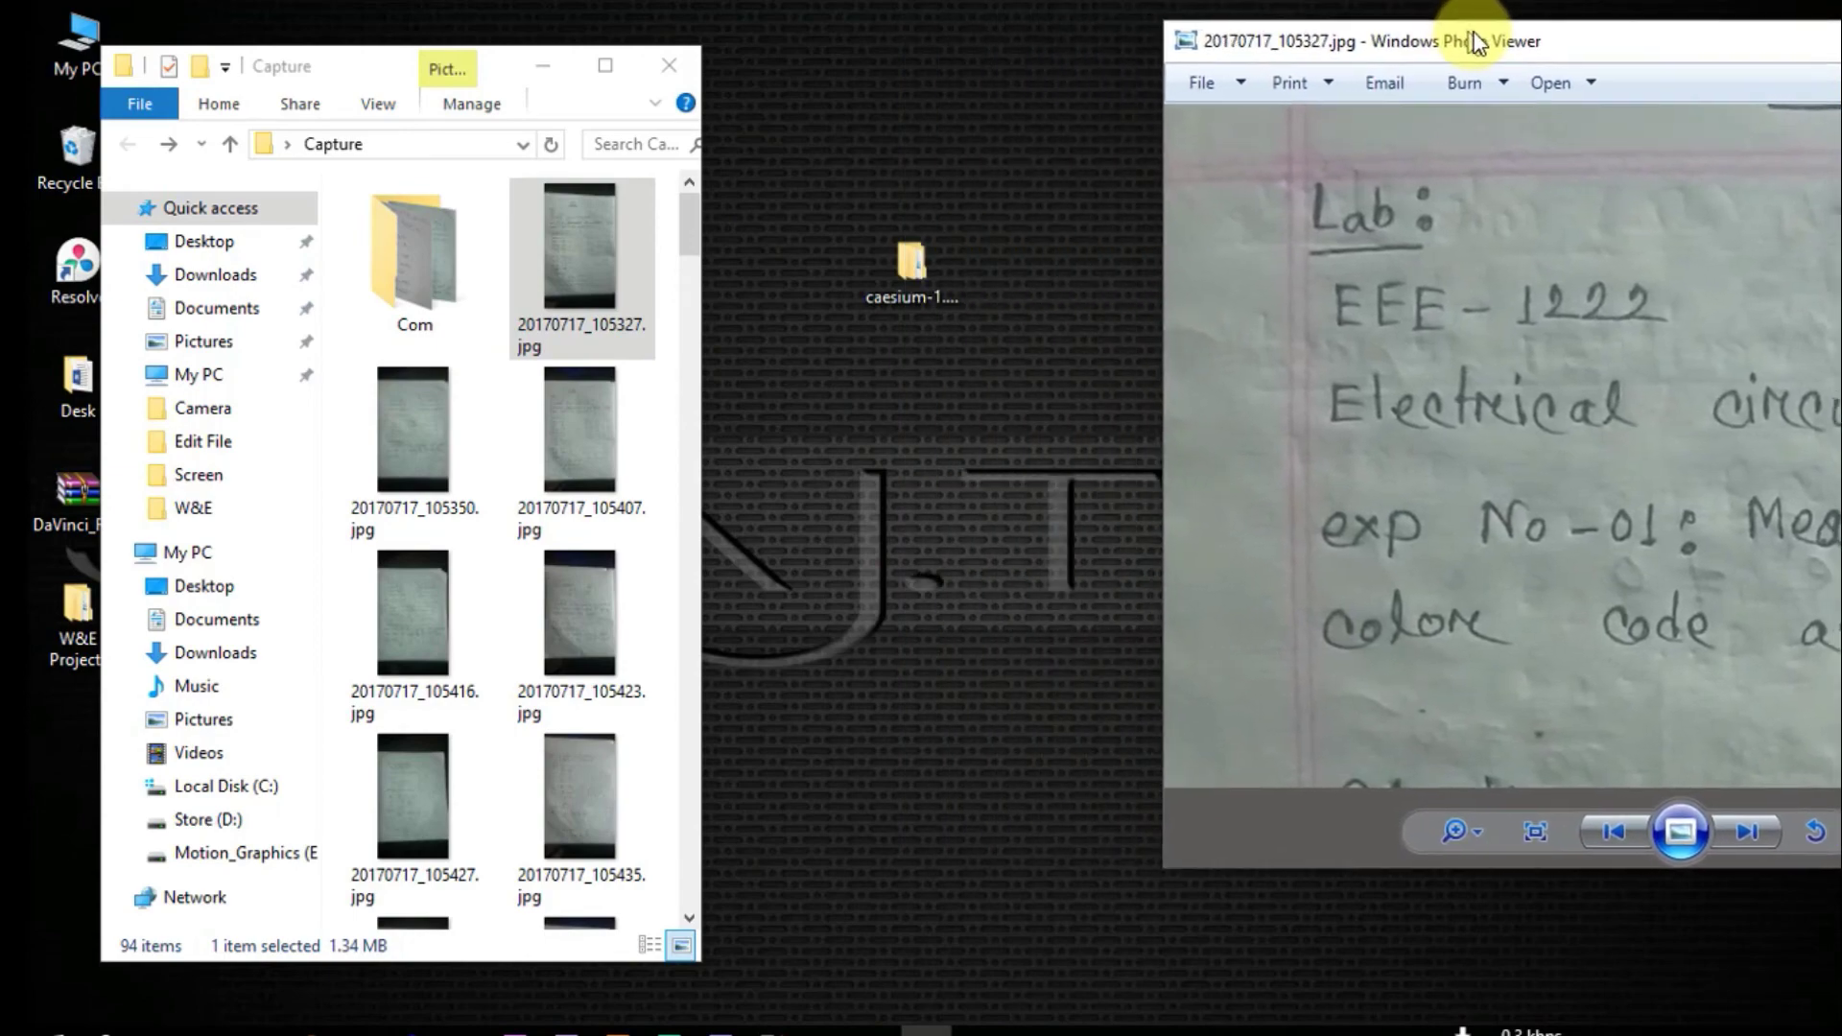
Open the compressed 20170717_105327.jpg from the Com folder, magnified in a narrowed viewer window placed beside the original for comparison.
double_click(434, 261)
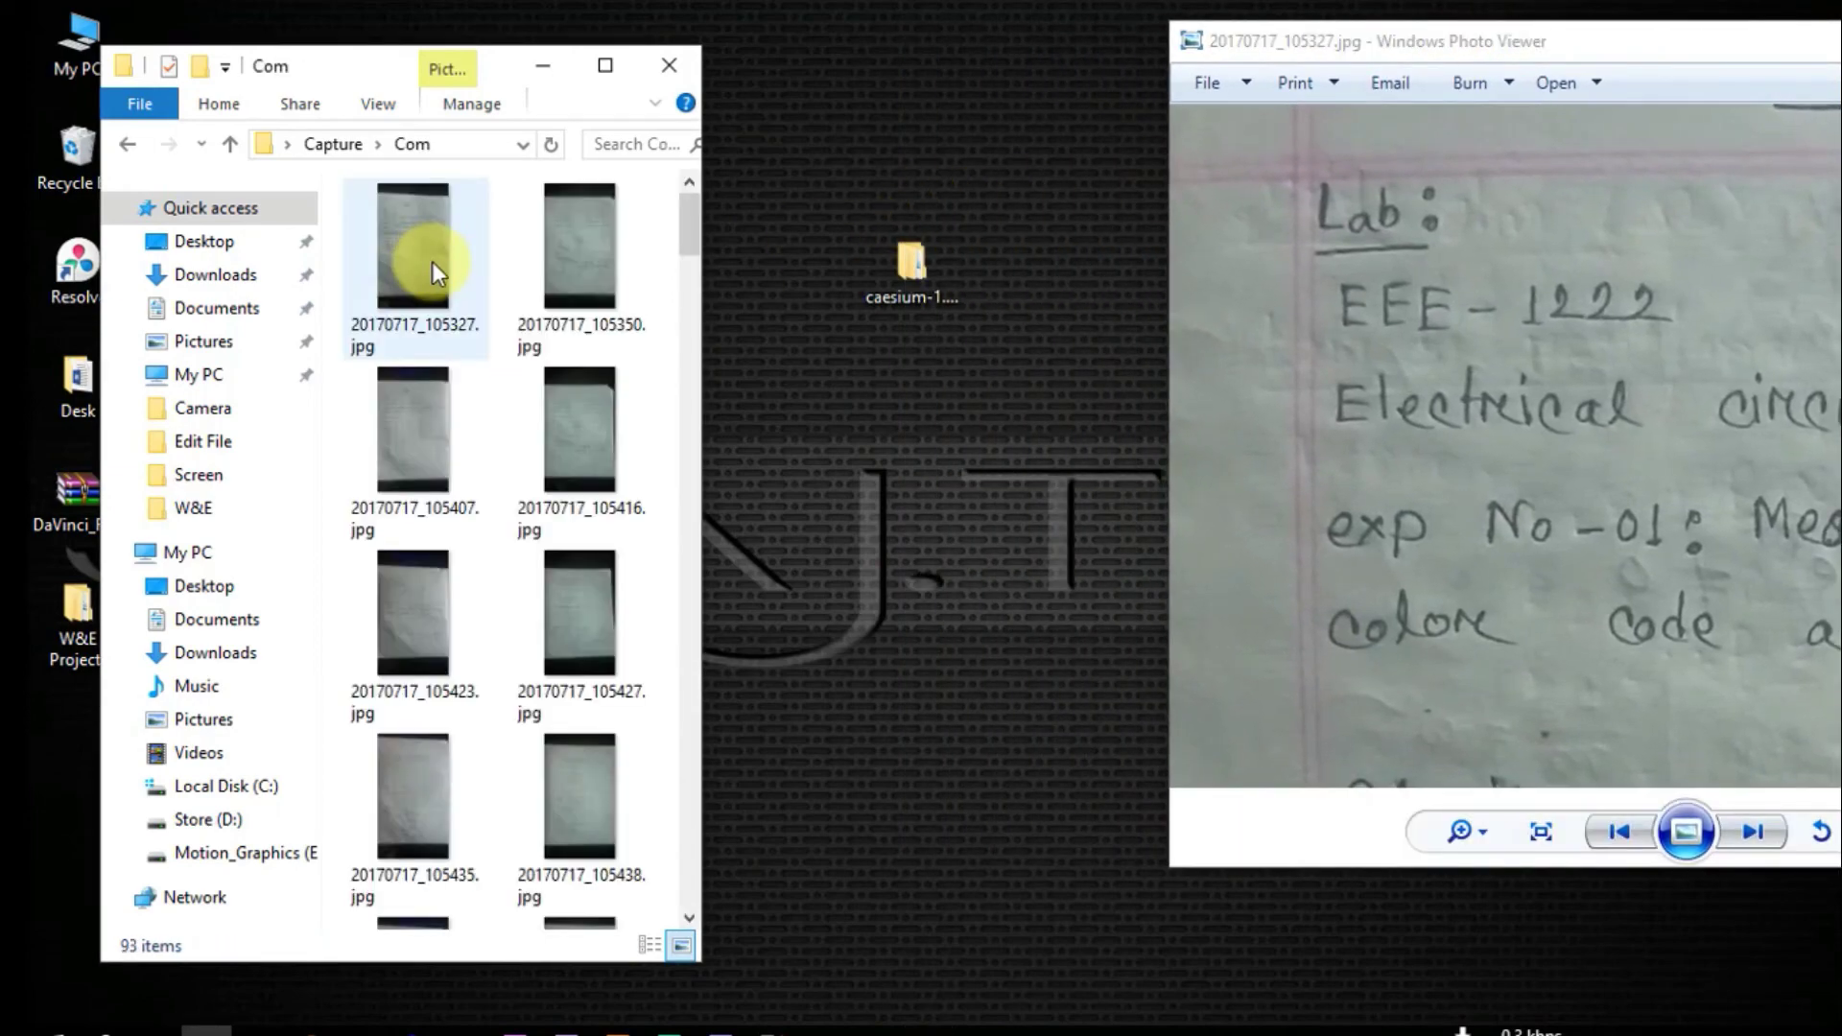
double_click(432, 261)
click(1823, 12)
scroll(987, 338, up, 5)
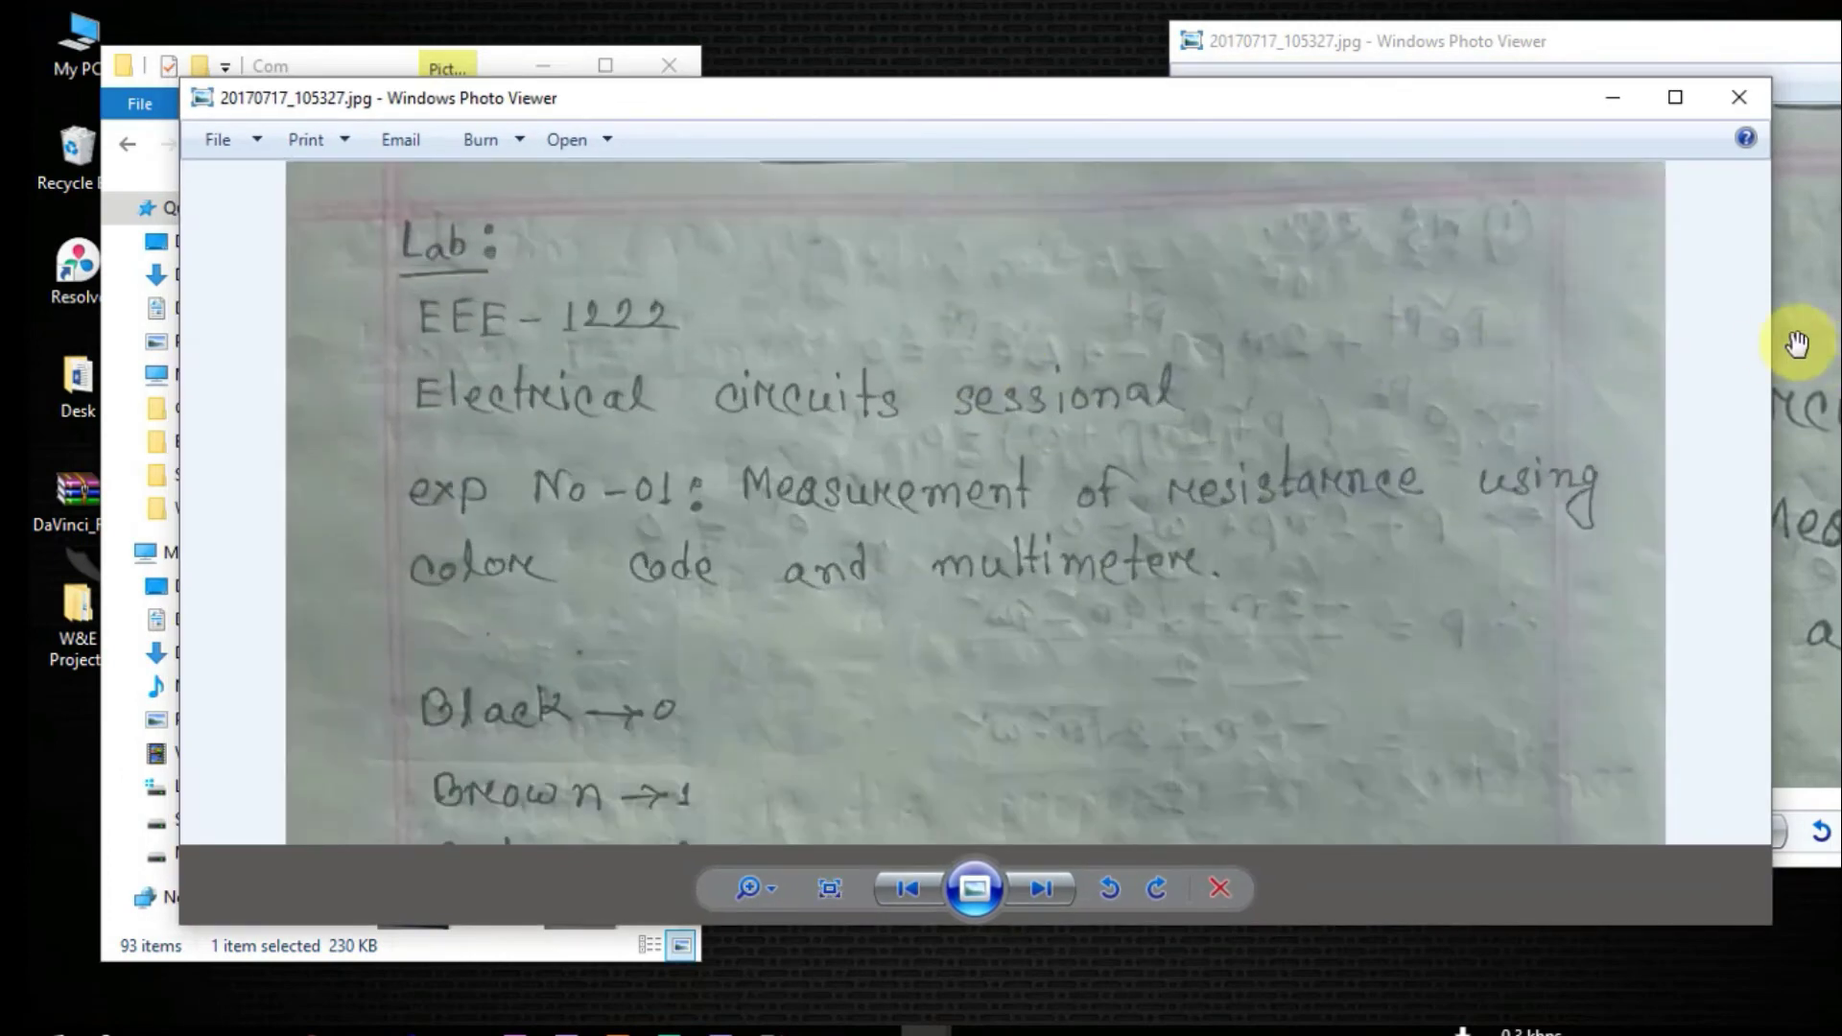
drag(1770, 329, 1131, 329)
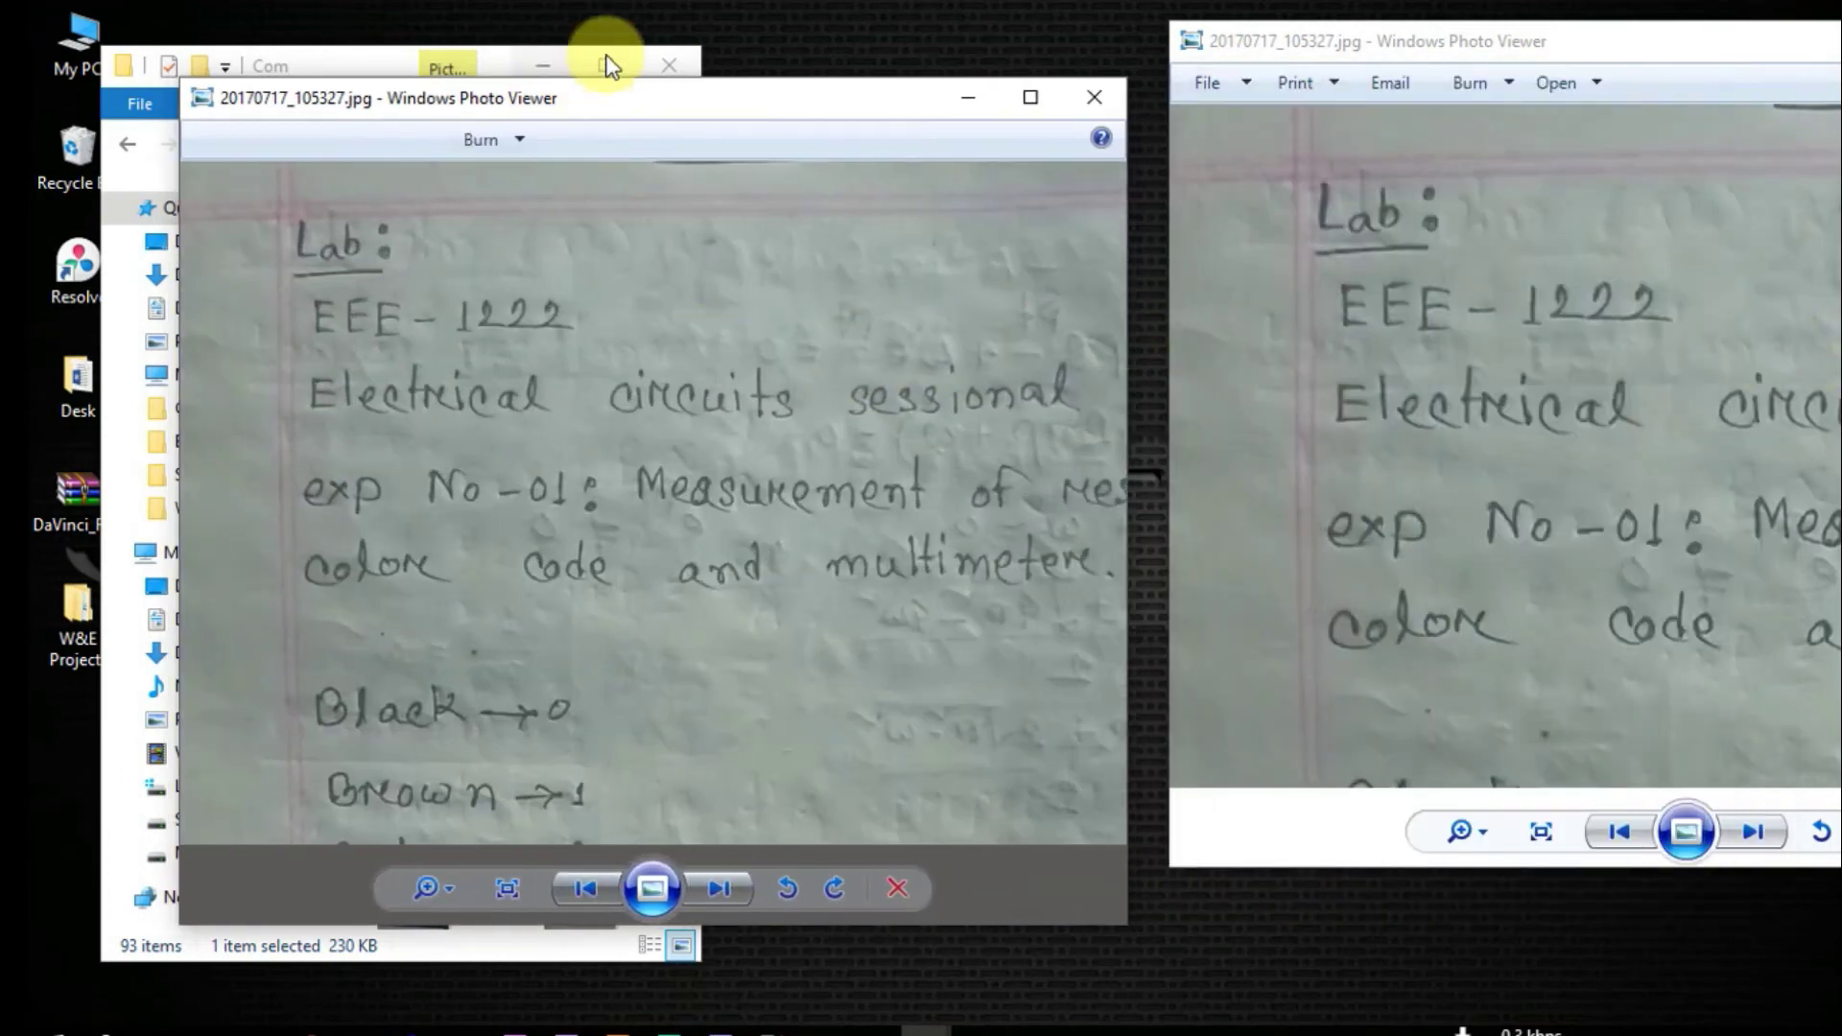
drag(694, 100, 710, 42)
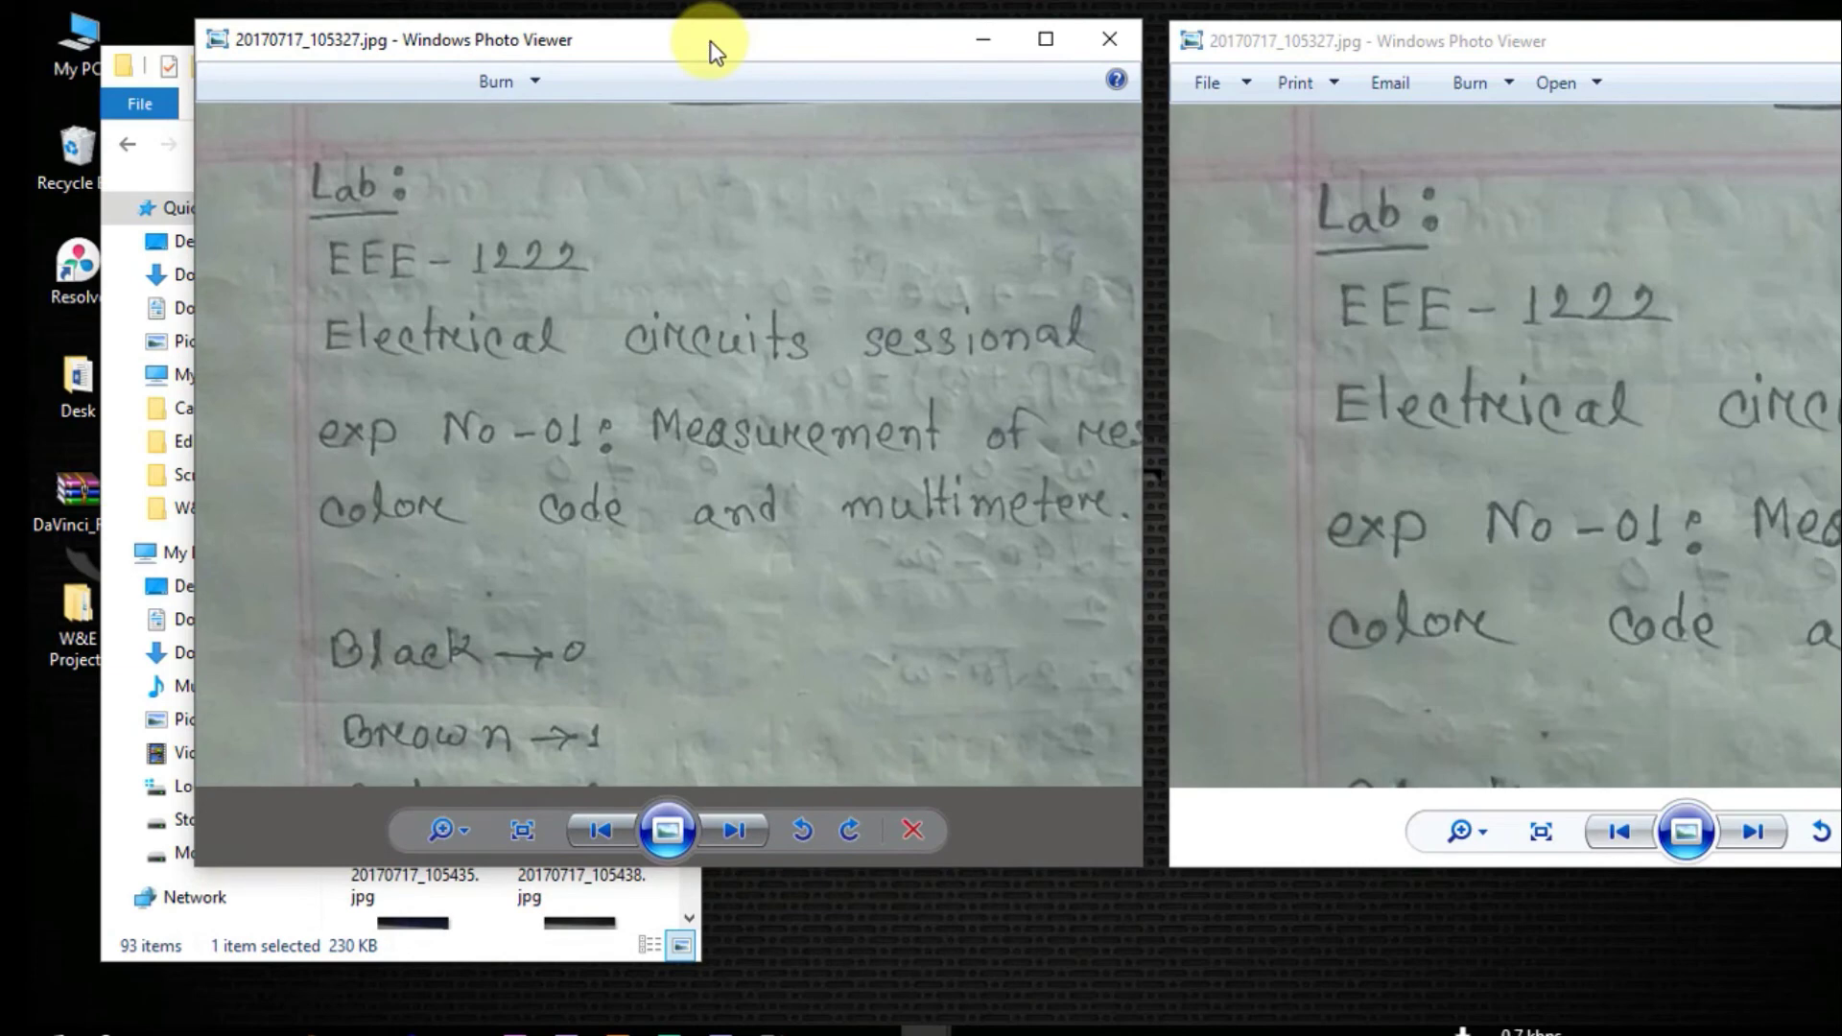